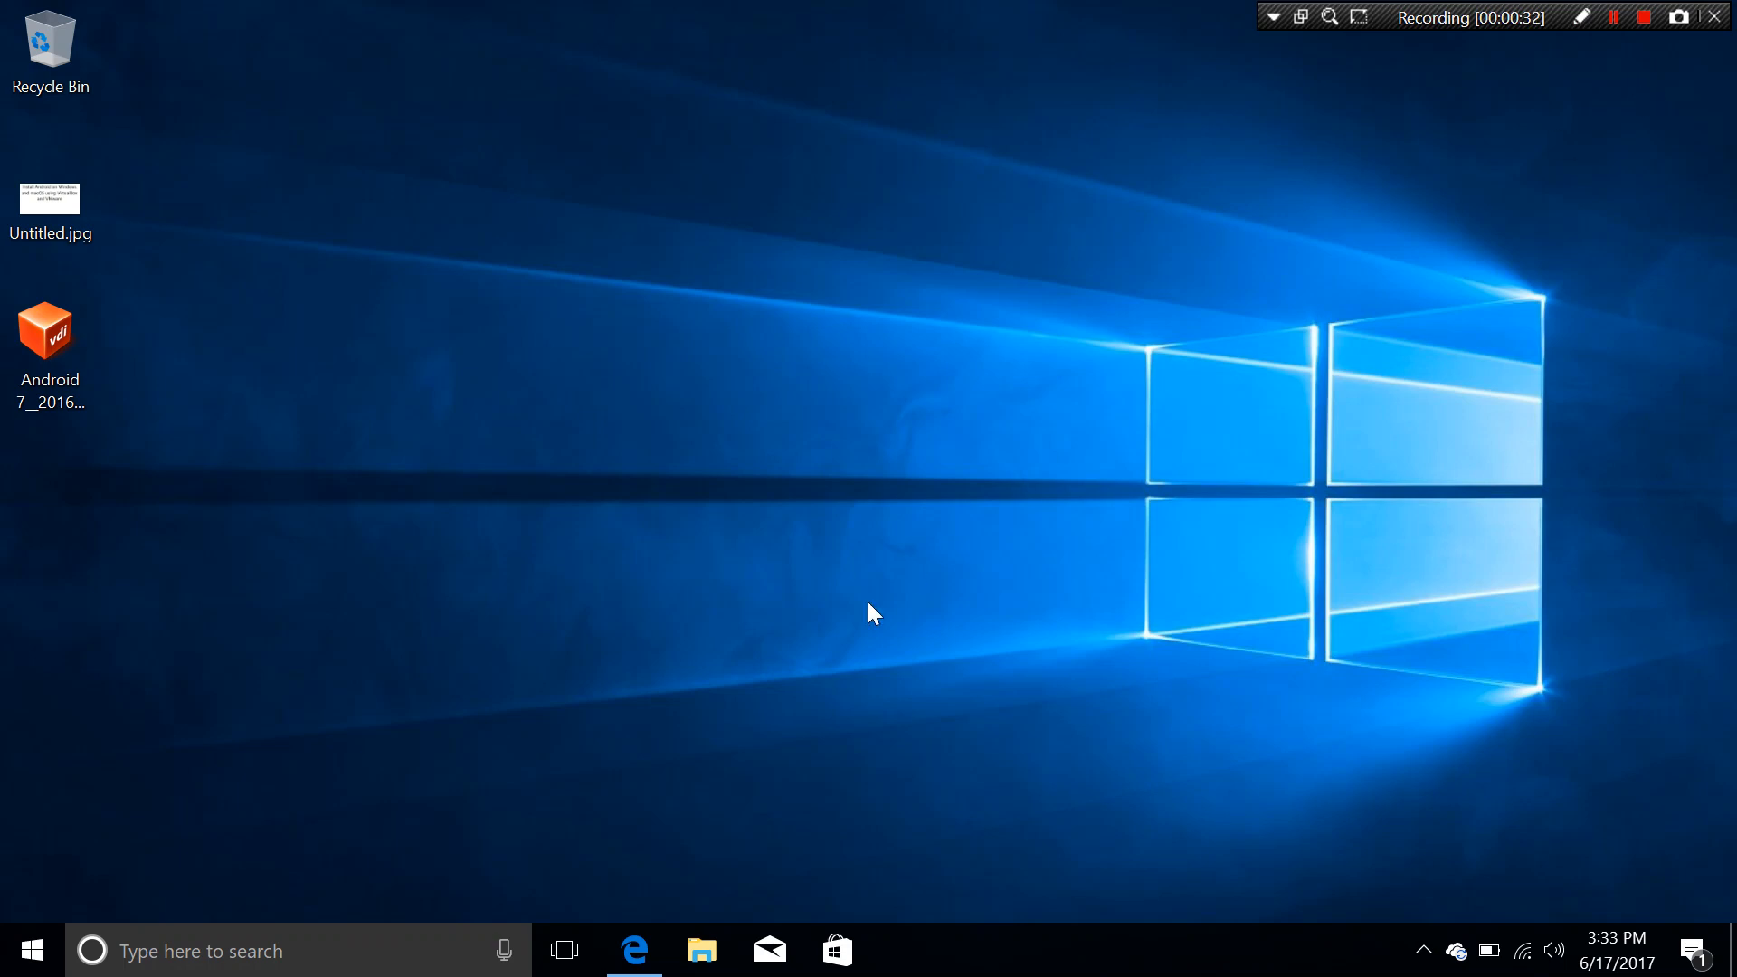
Step: Launch Microsoft Edge from the taskbar to reach the Download VirtualBox page
{"action": "left_click", "coordinate": [635, 950]}
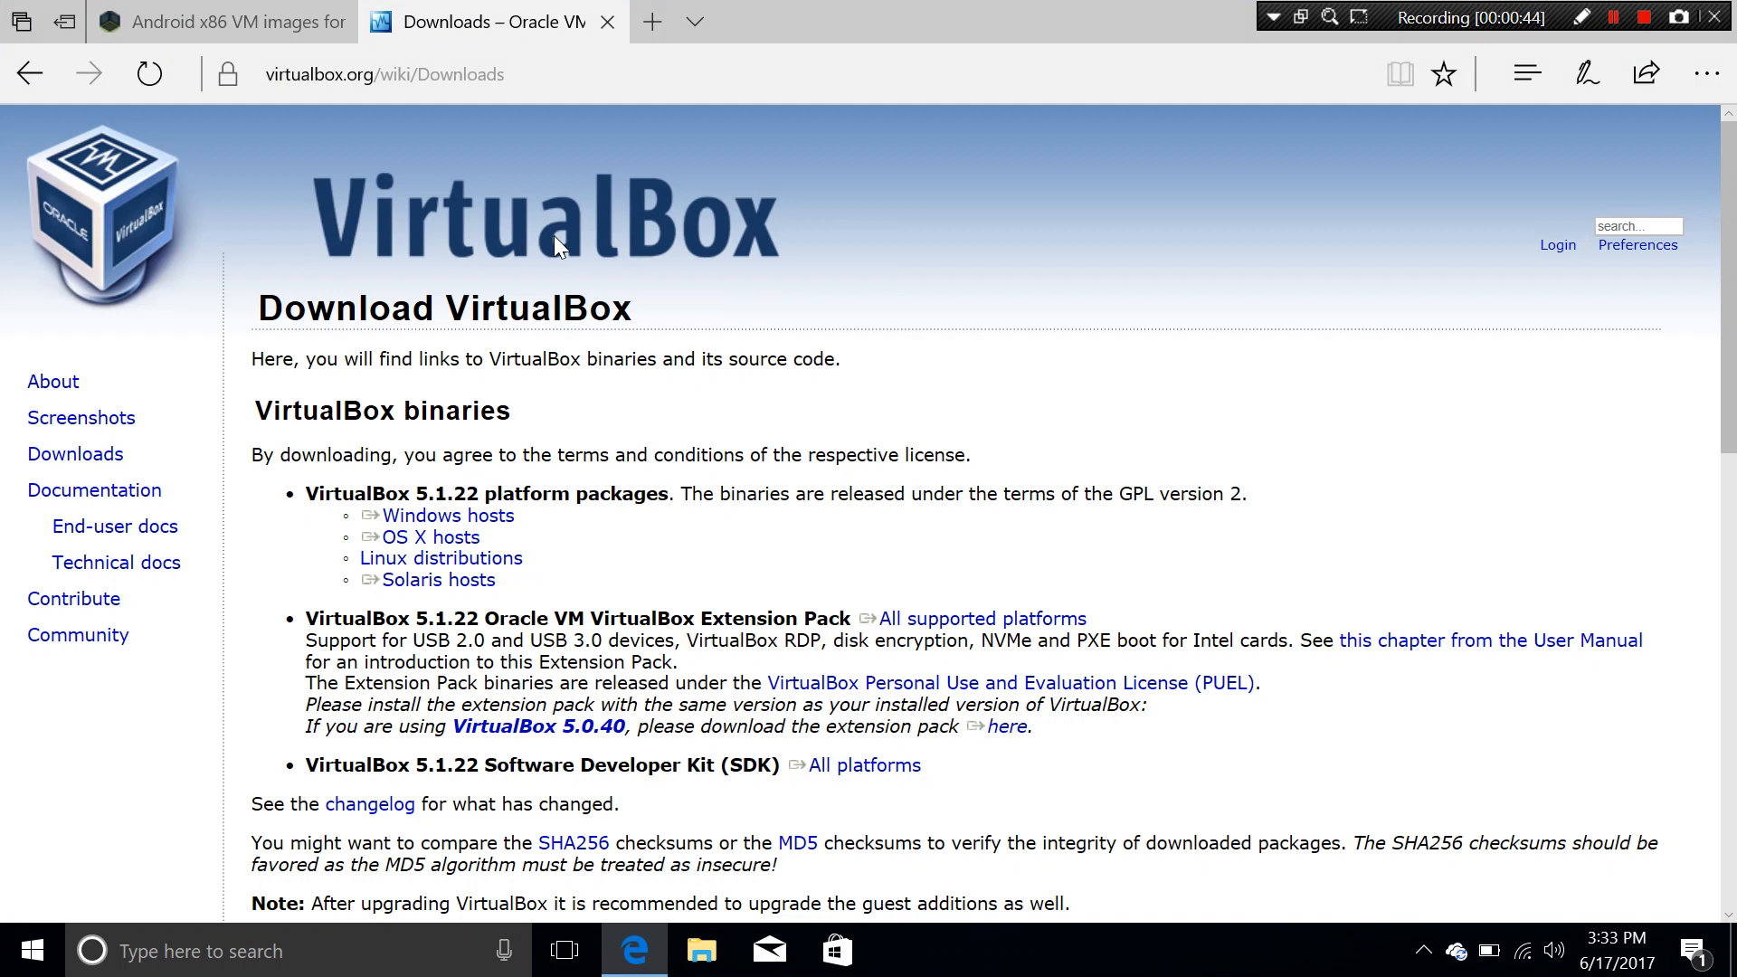
Step: Follow the VirtualBox 5.1.22 Windows and OS X host links, then go to the Android x86 VM images page
{"action": "left_click", "coordinate": [477, 524]}
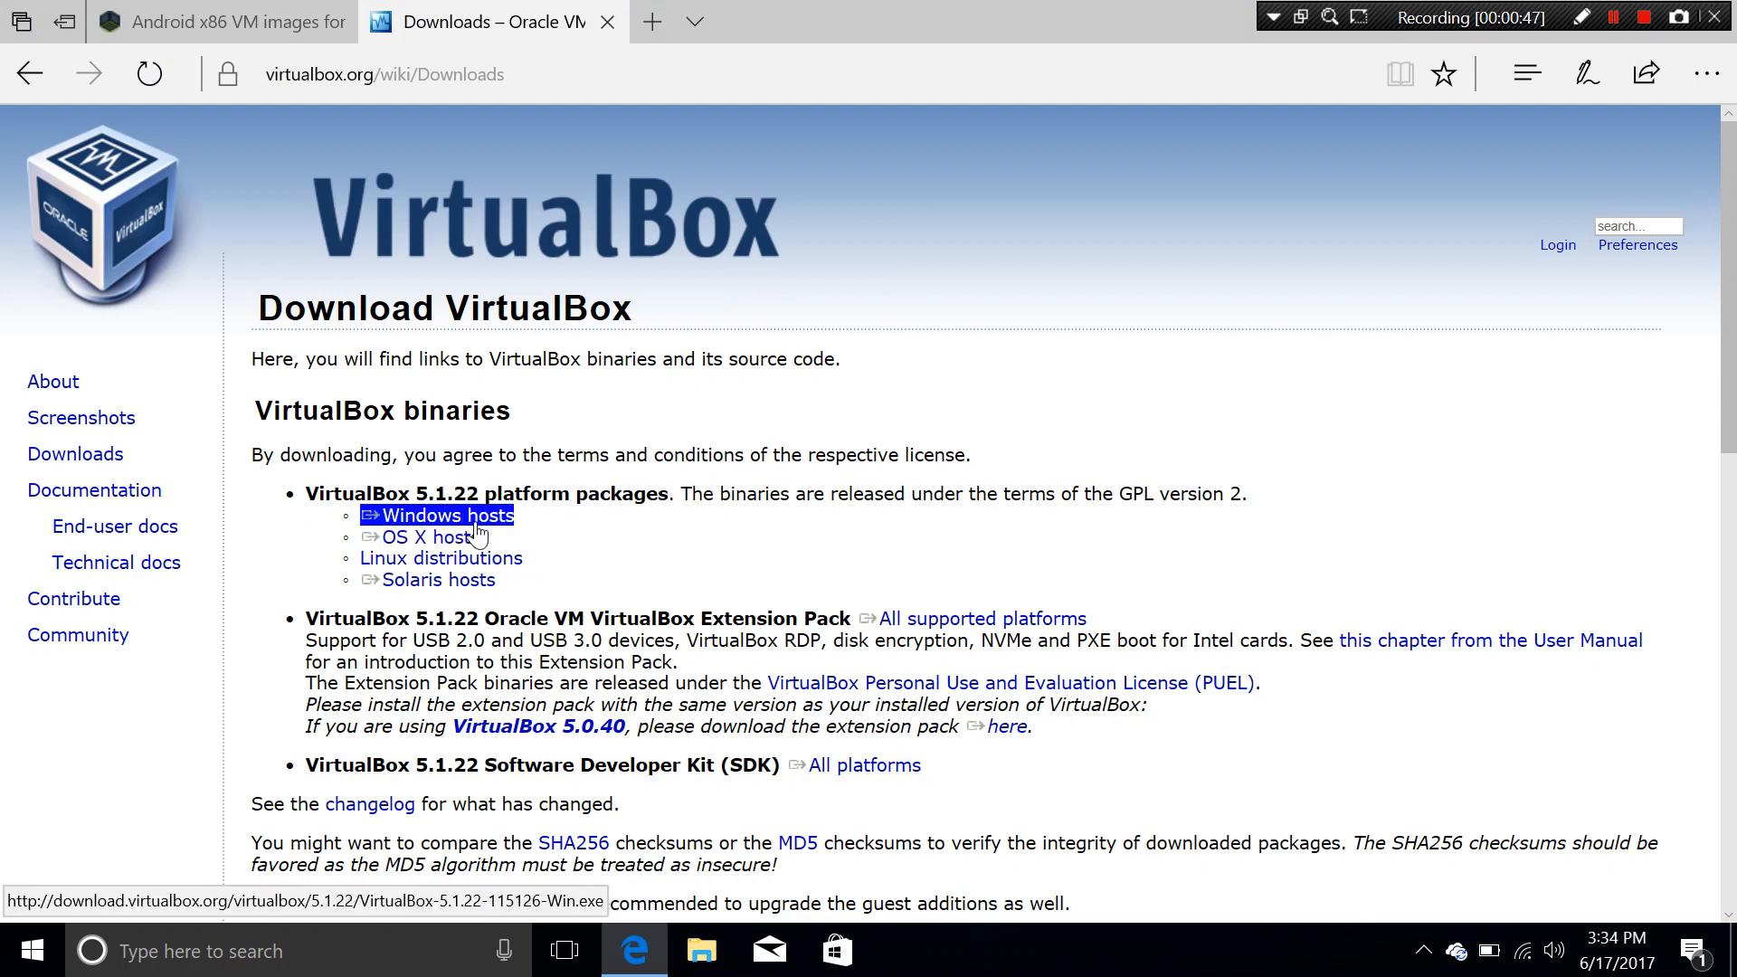
{"action": "left_click", "coordinate": [418, 539]}
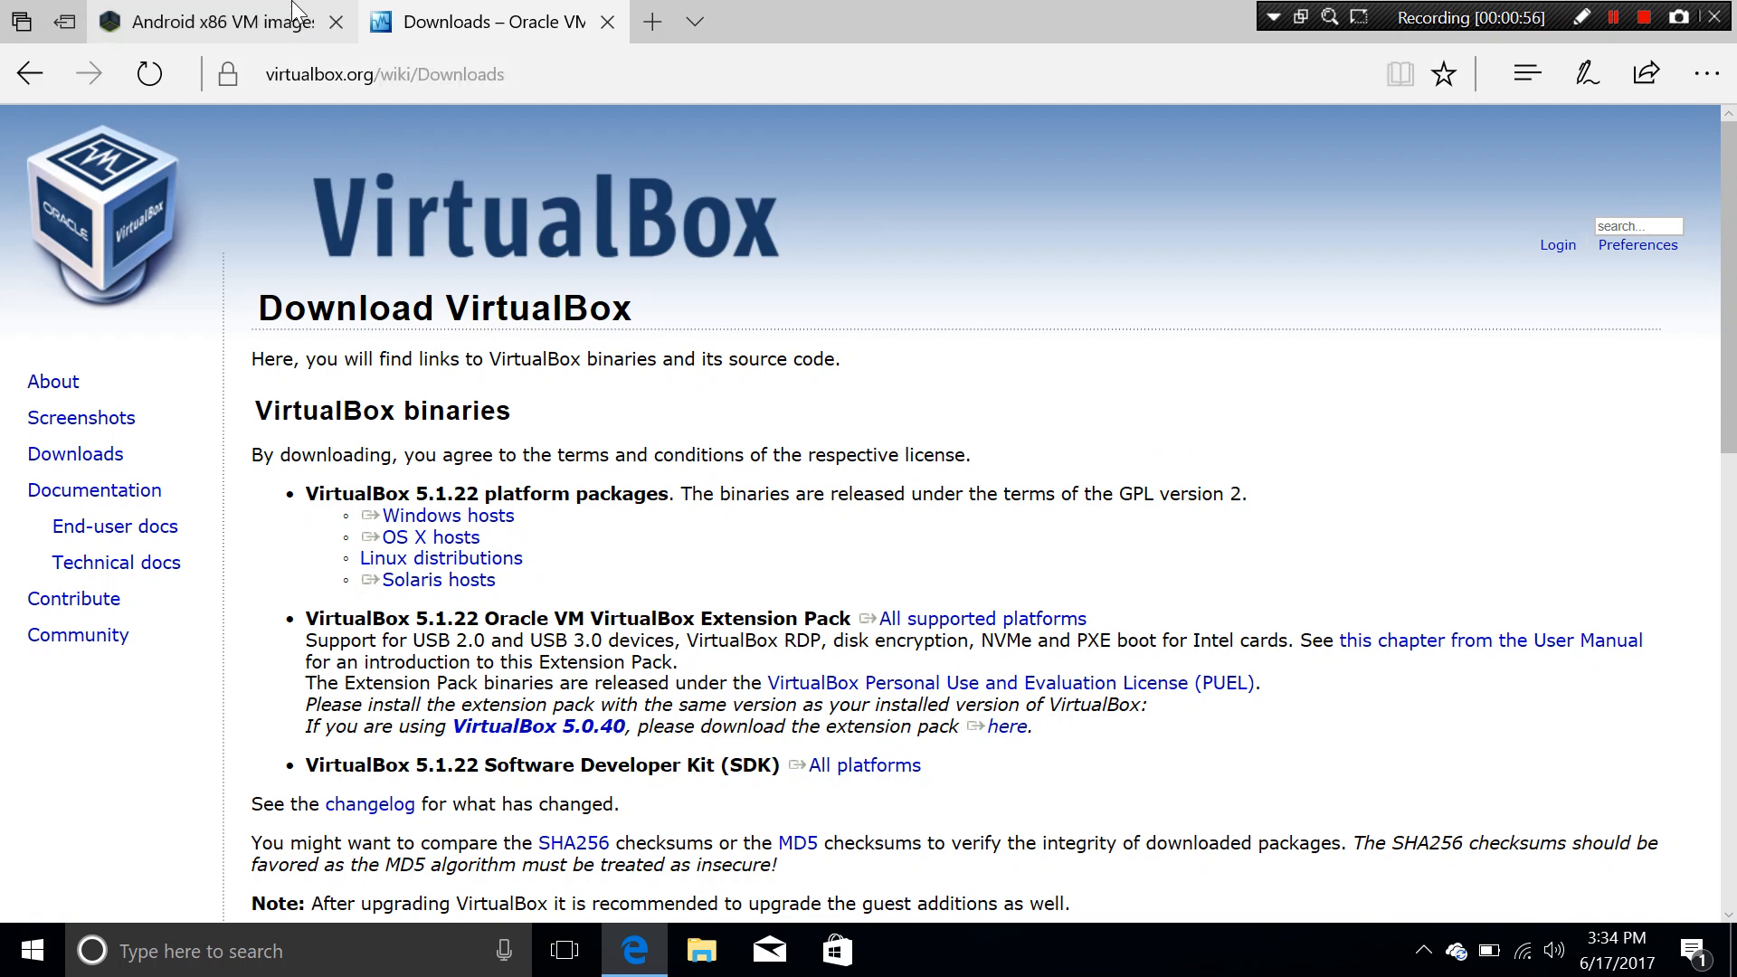
{"action": "left_click", "coordinate": [255, 16]}
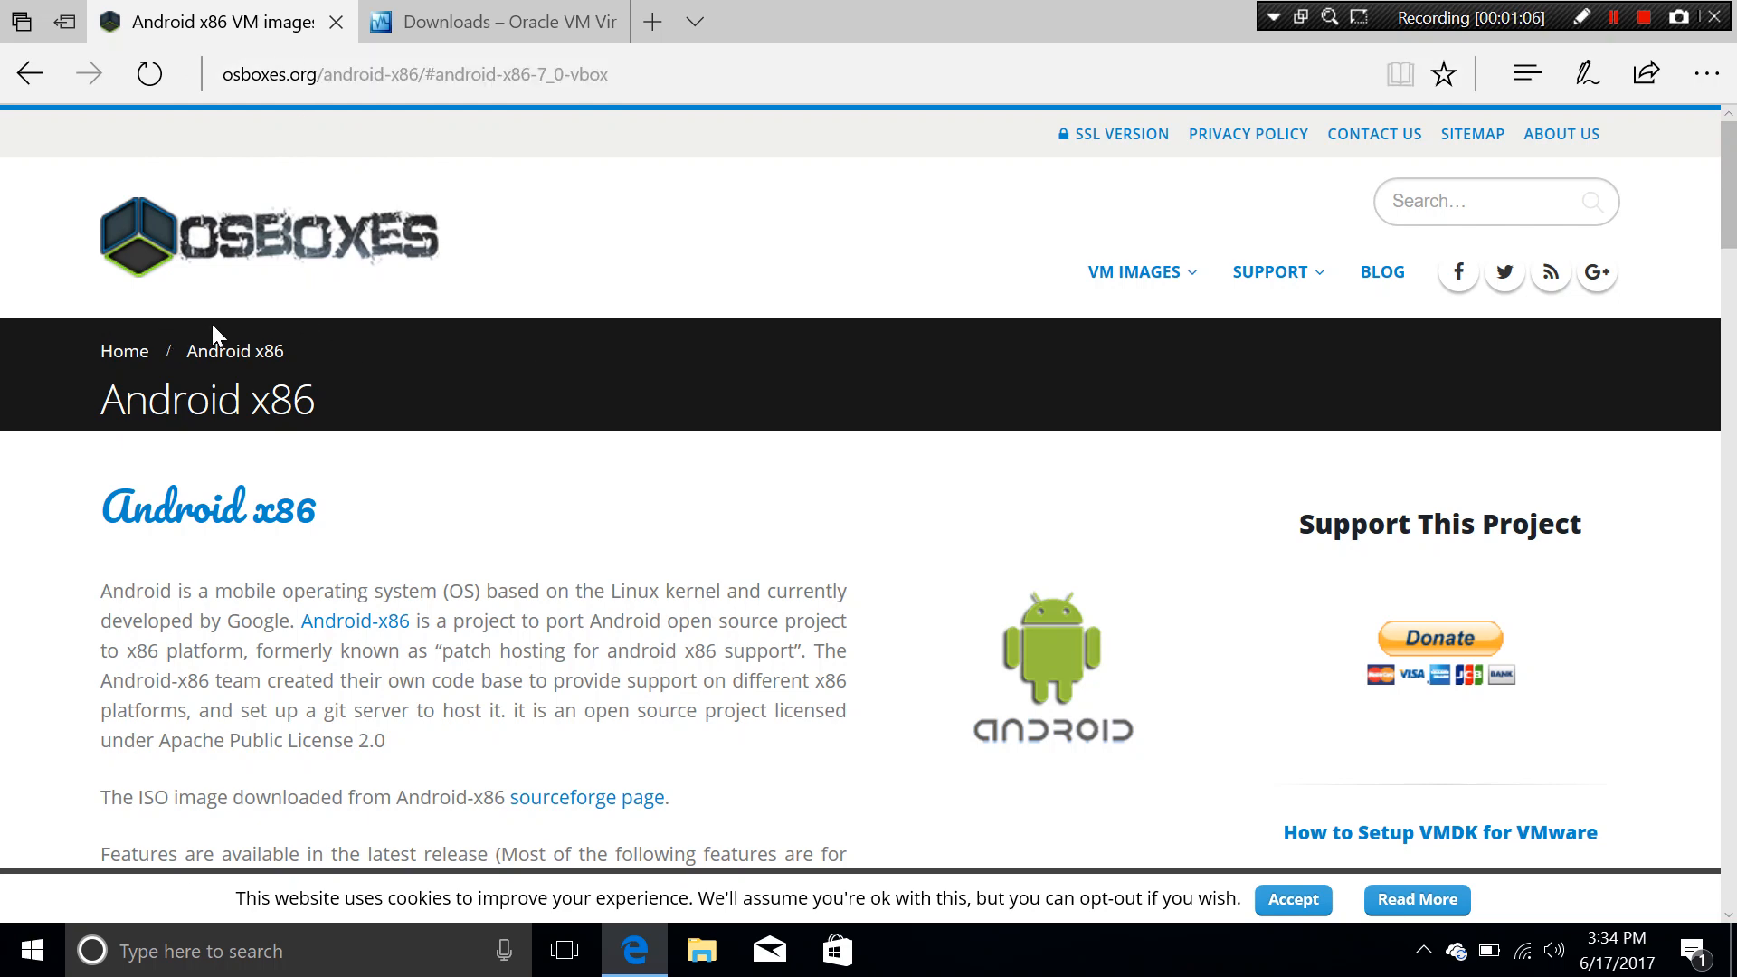
Step: Find the Android-x86 7.0 Nougat section and compare its VMware and VirtualBox (VDI) builds
{"action": "scroll", "coordinate": [212, 333], "scroll_direction": "down", "scroll_amount": 10}
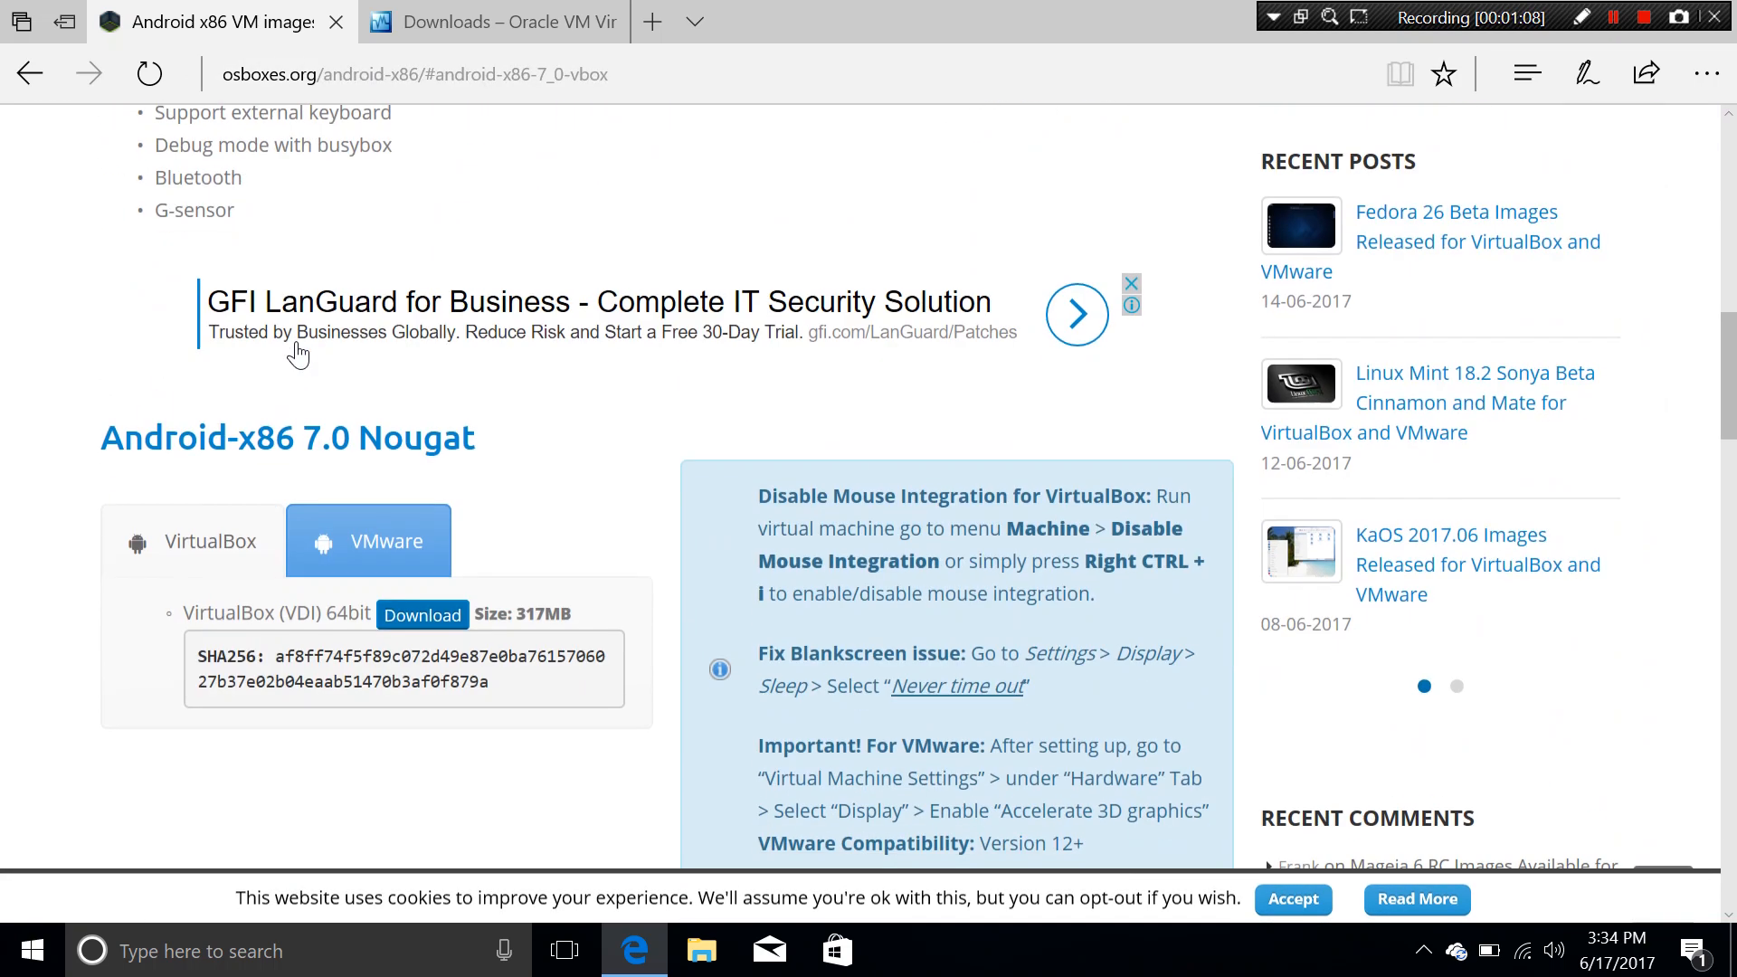
{"action": "scroll", "coordinate": [296, 344], "scroll_direction": "up", "scroll_amount": 6}
{"action": "scroll", "coordinate": [296, 343], "scroll_direction": "down", "scroll_amount": 15}
{"action": "scroll", "coordinate": [296, 343], "scroll_direction": "up", "scroll_amount": 10}
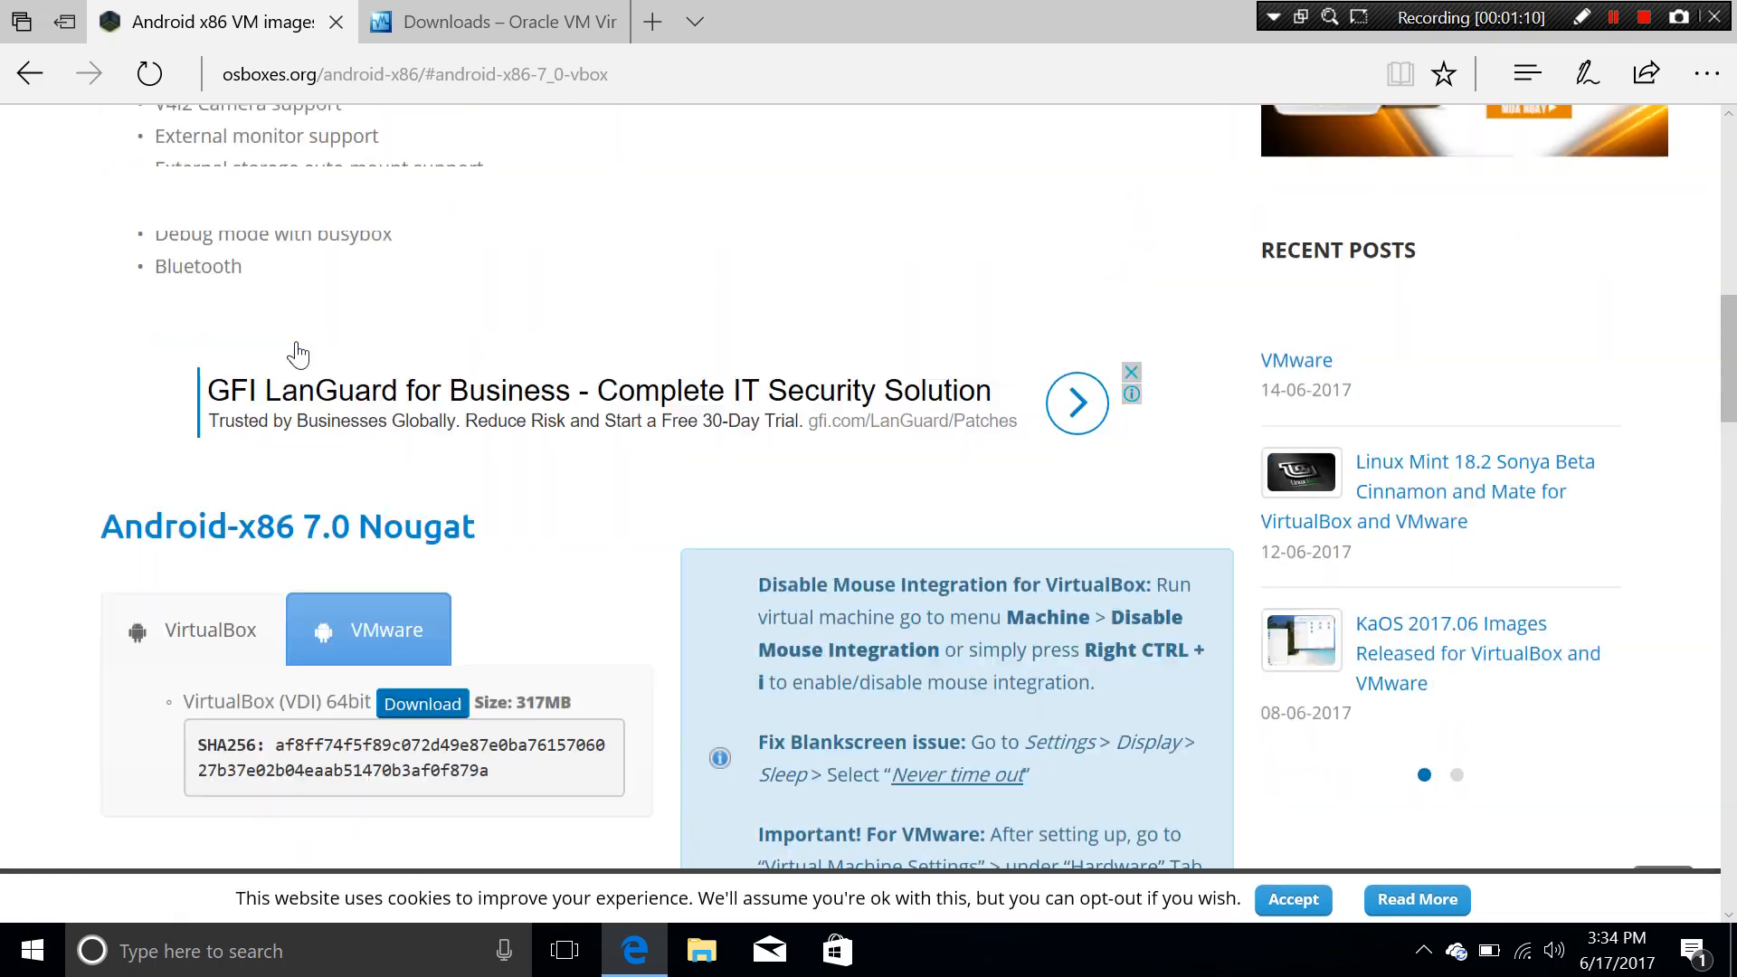
{"action": "scroll", "coordinate": [296, 343], "scroll_direction": "up", "scroll_amount": 10}
{"action": "scroll", "coordinate": [88, 473], "scroll_direction": "down", "scroll_amount": 6}
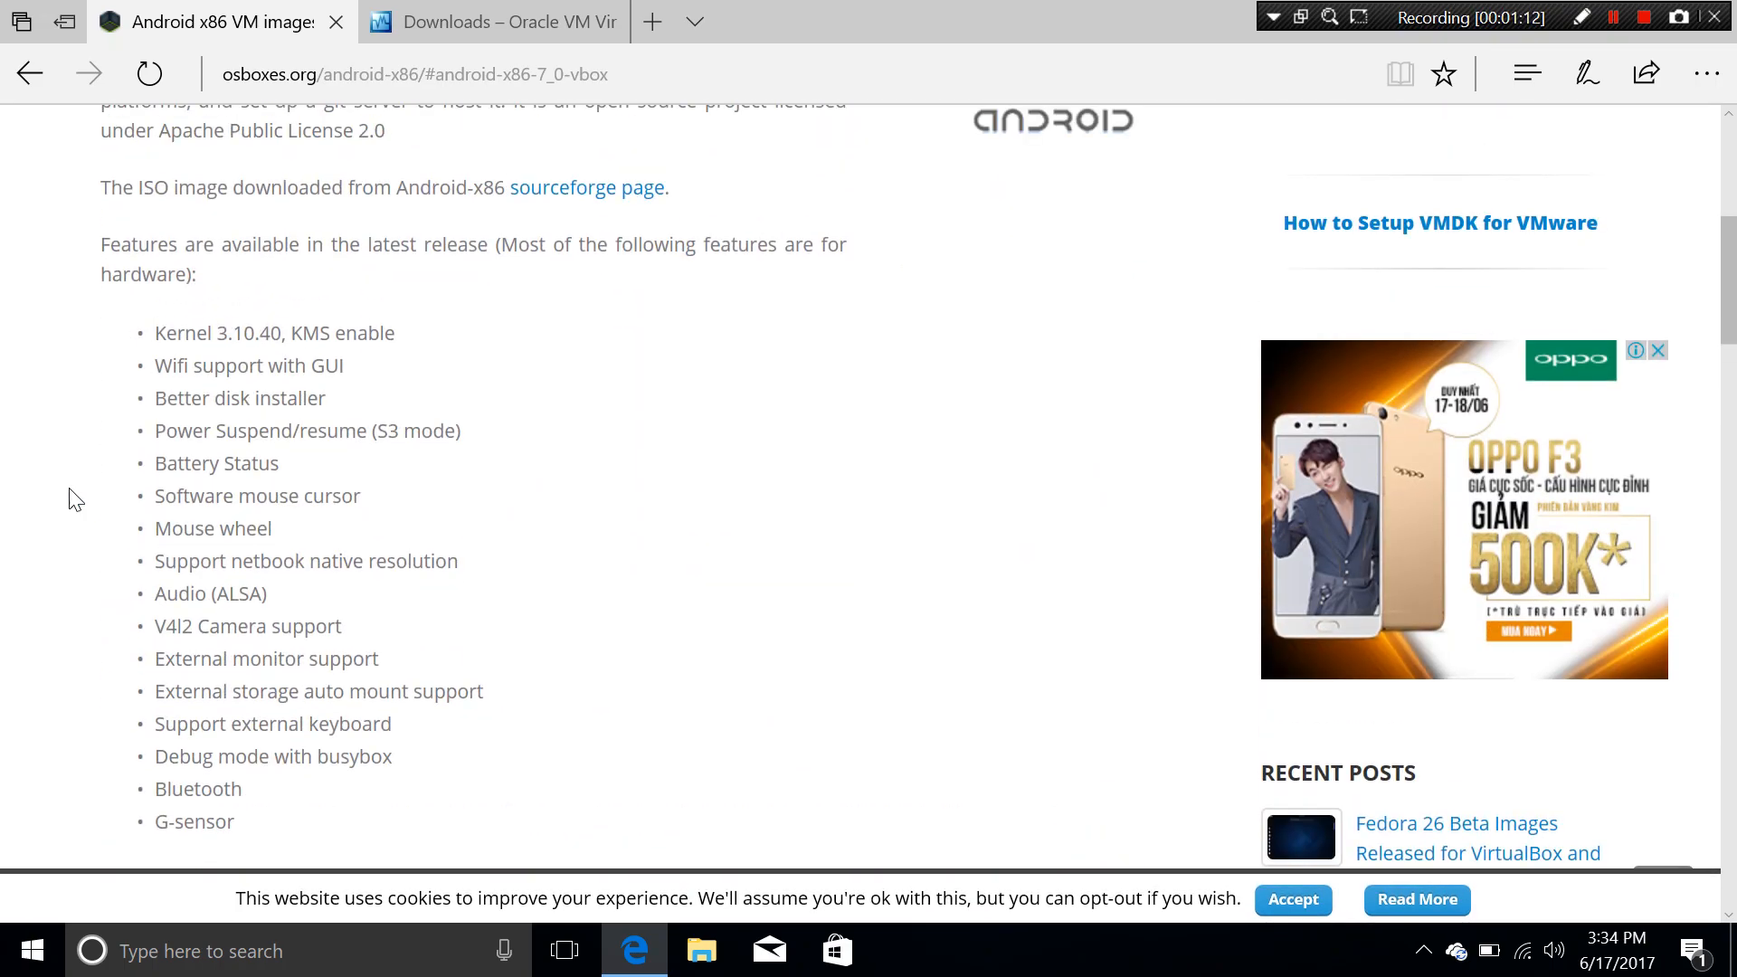
{"action": "scroll", "coordinate": [72, 498], "scroll_direction": "down", "scroll_amount": 6}
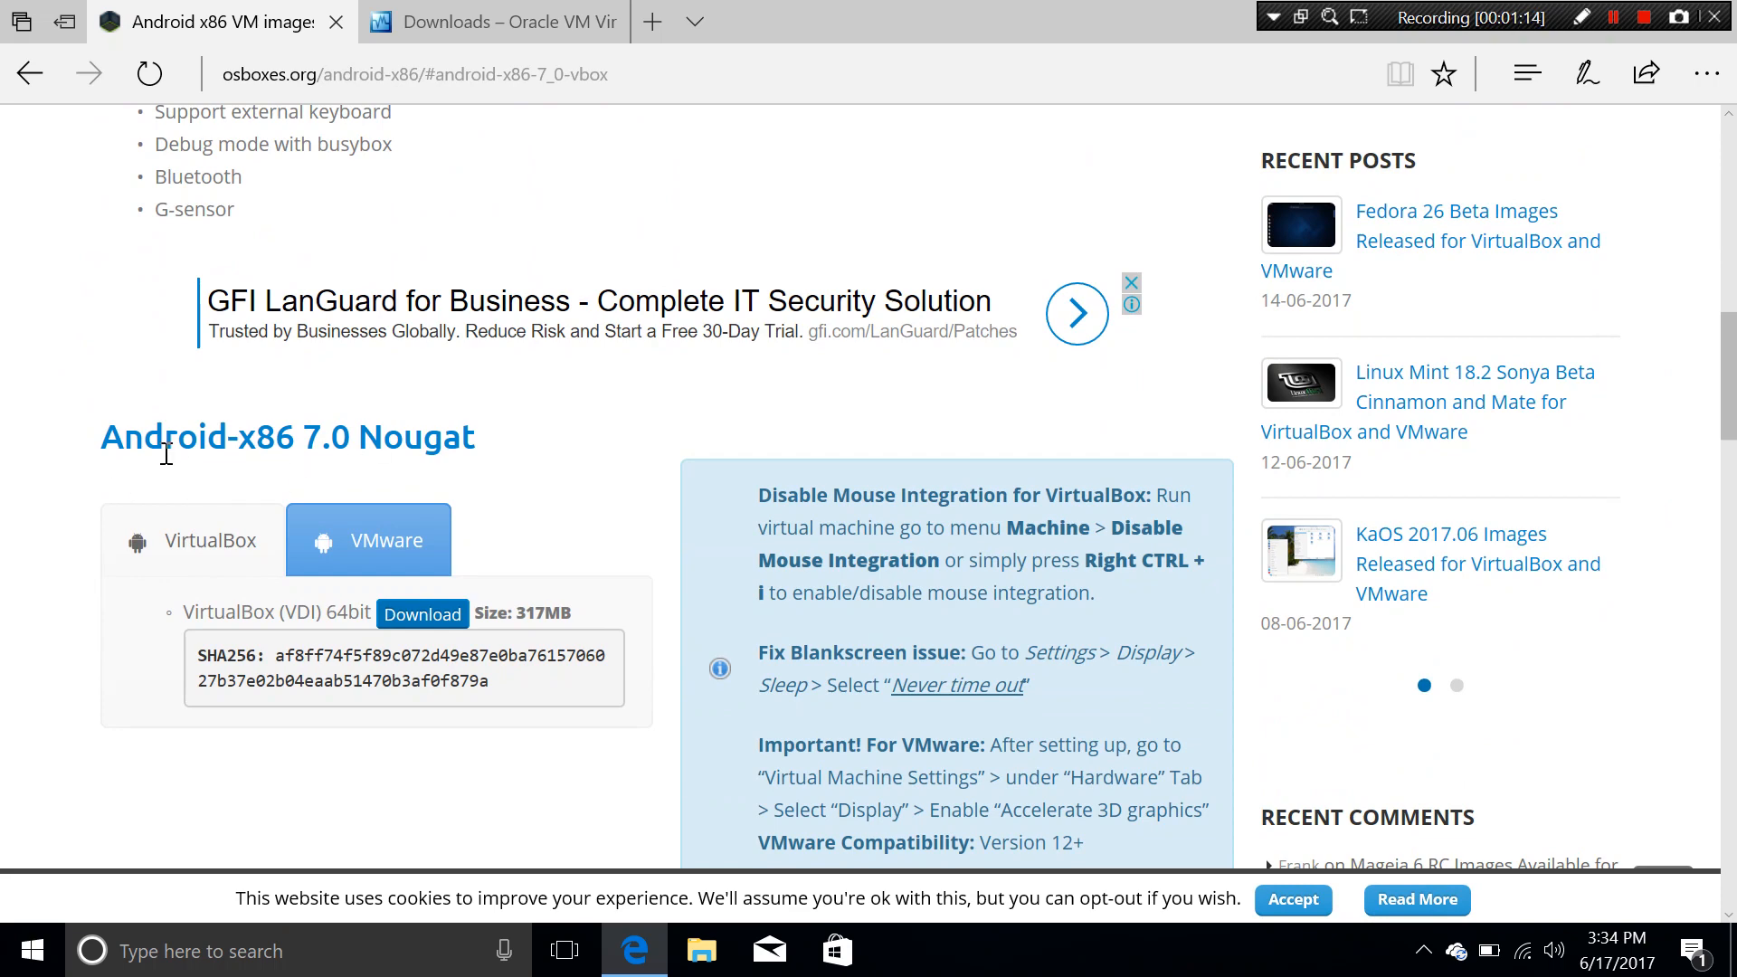
{"action": "scroll", "coordinate": [68, 503], "scroll_direction": "down", "scroll_amount": 8}
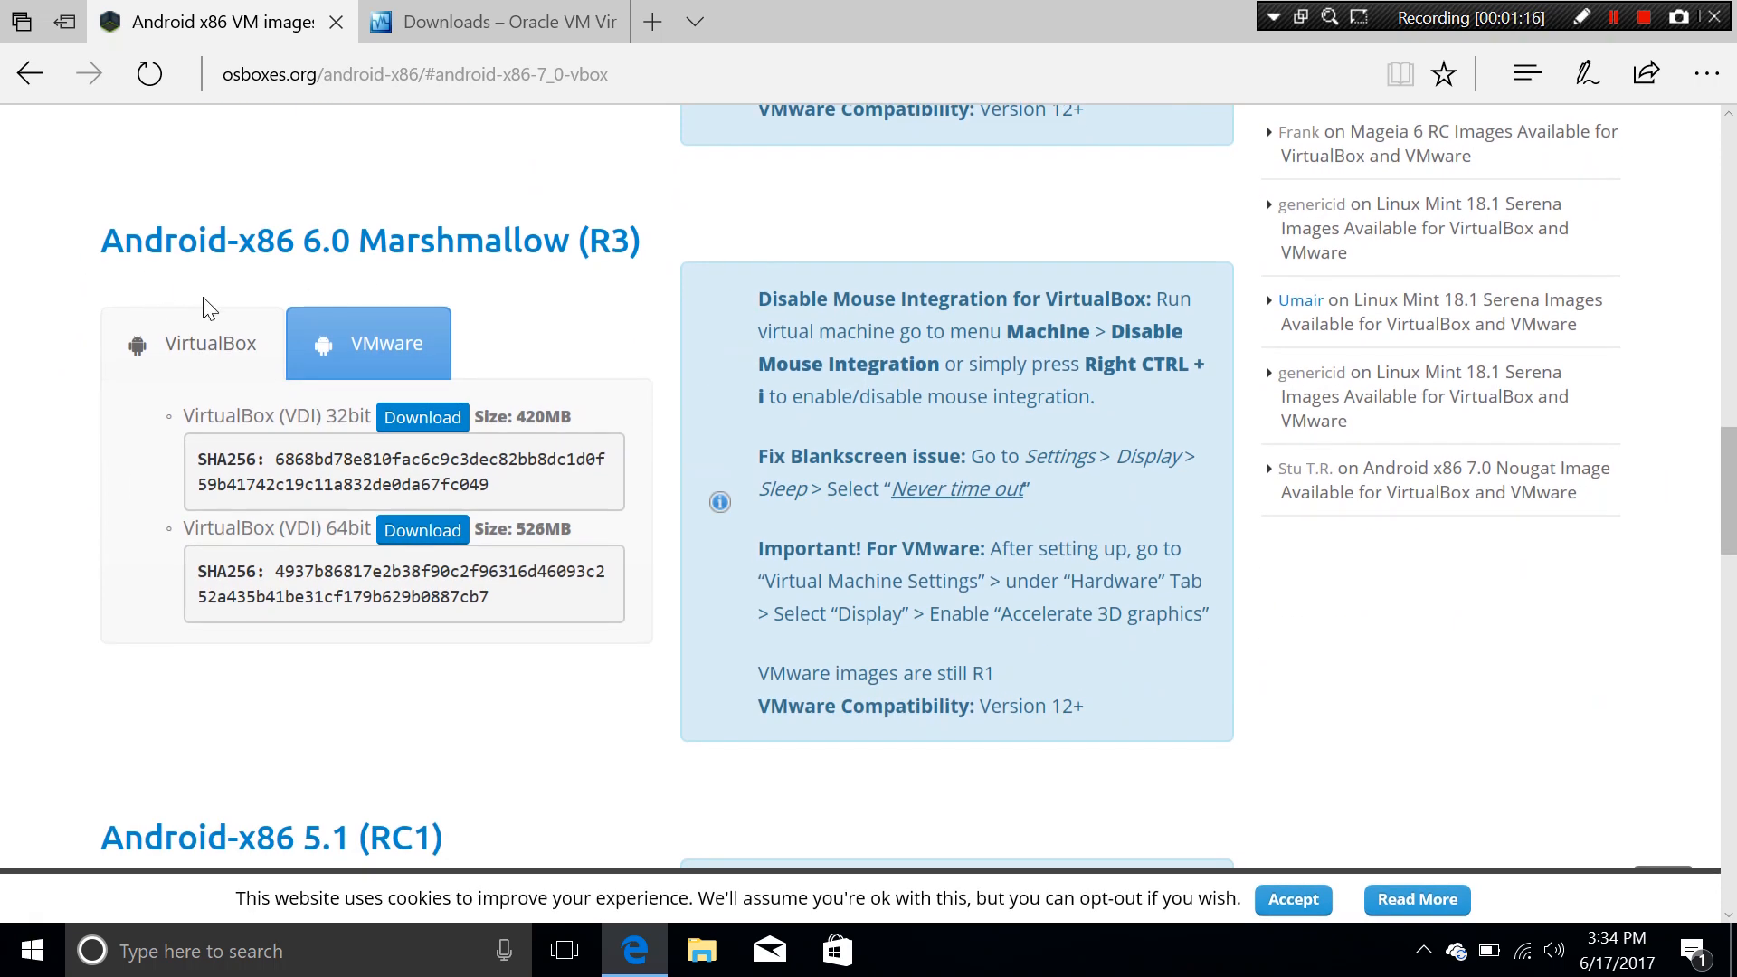
{"action": "scroll", "coordinate": [207, 307], "scroll_direction": "down", "scroll_amount": 9}
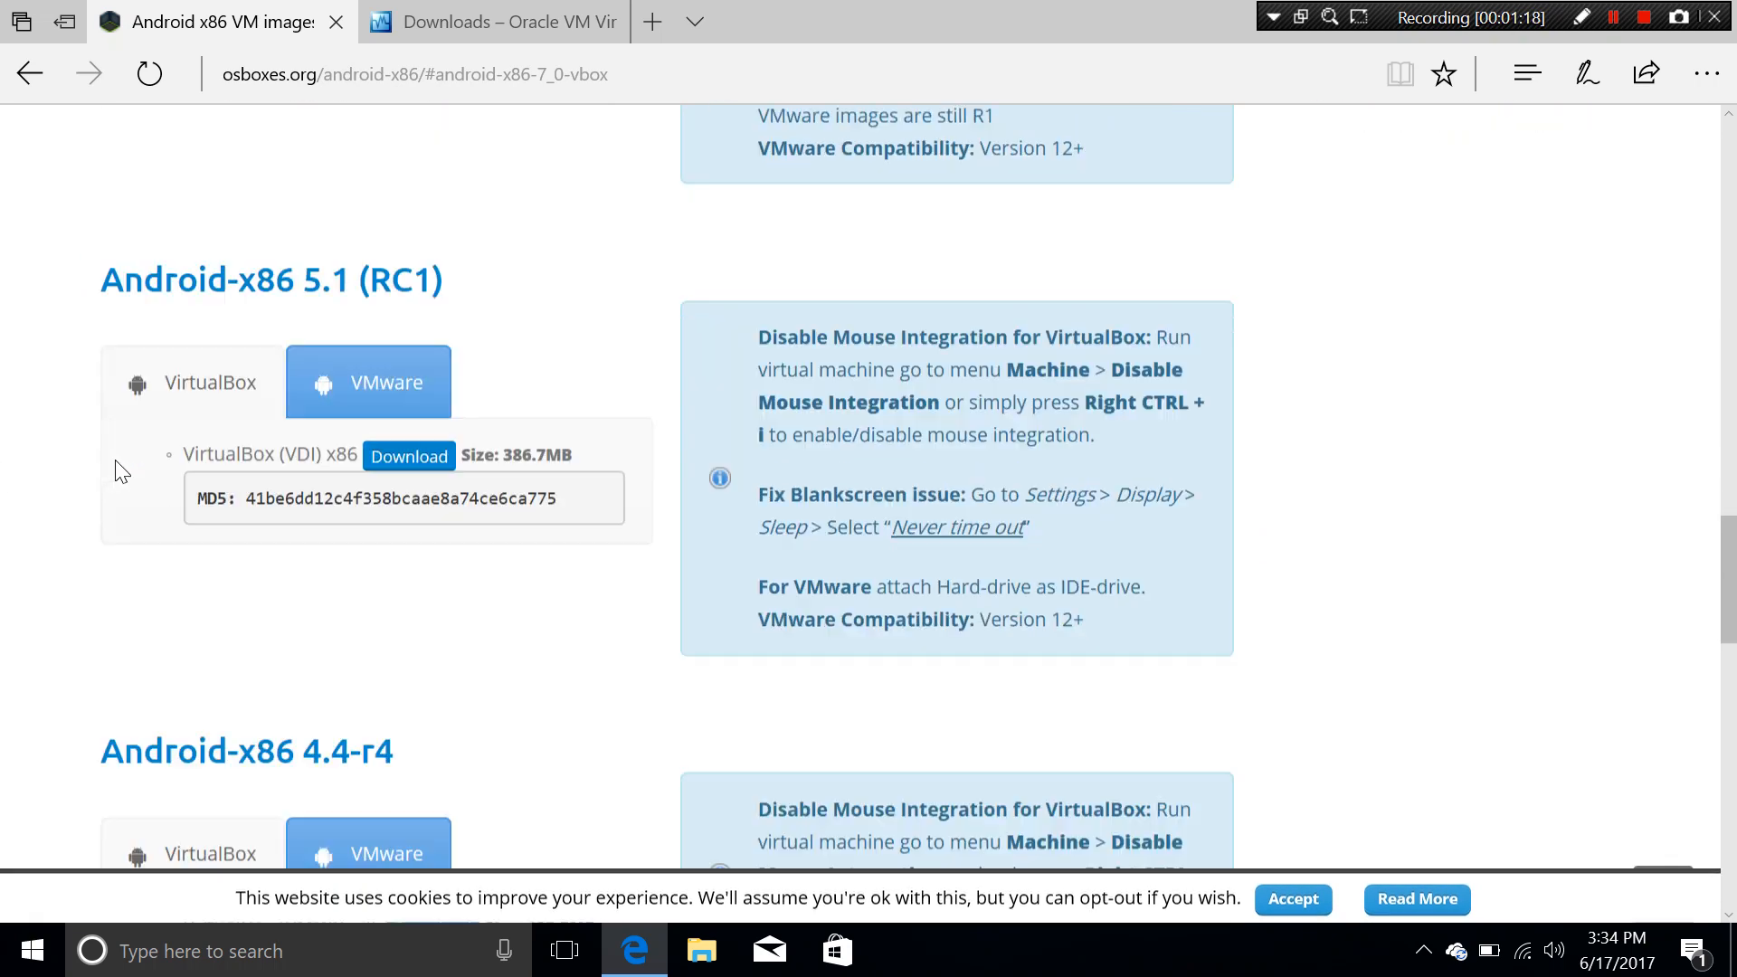
{"action": "scroll", "coordinate": [220, 487], "scroll_direction": "up", "scroll_amount": 12}
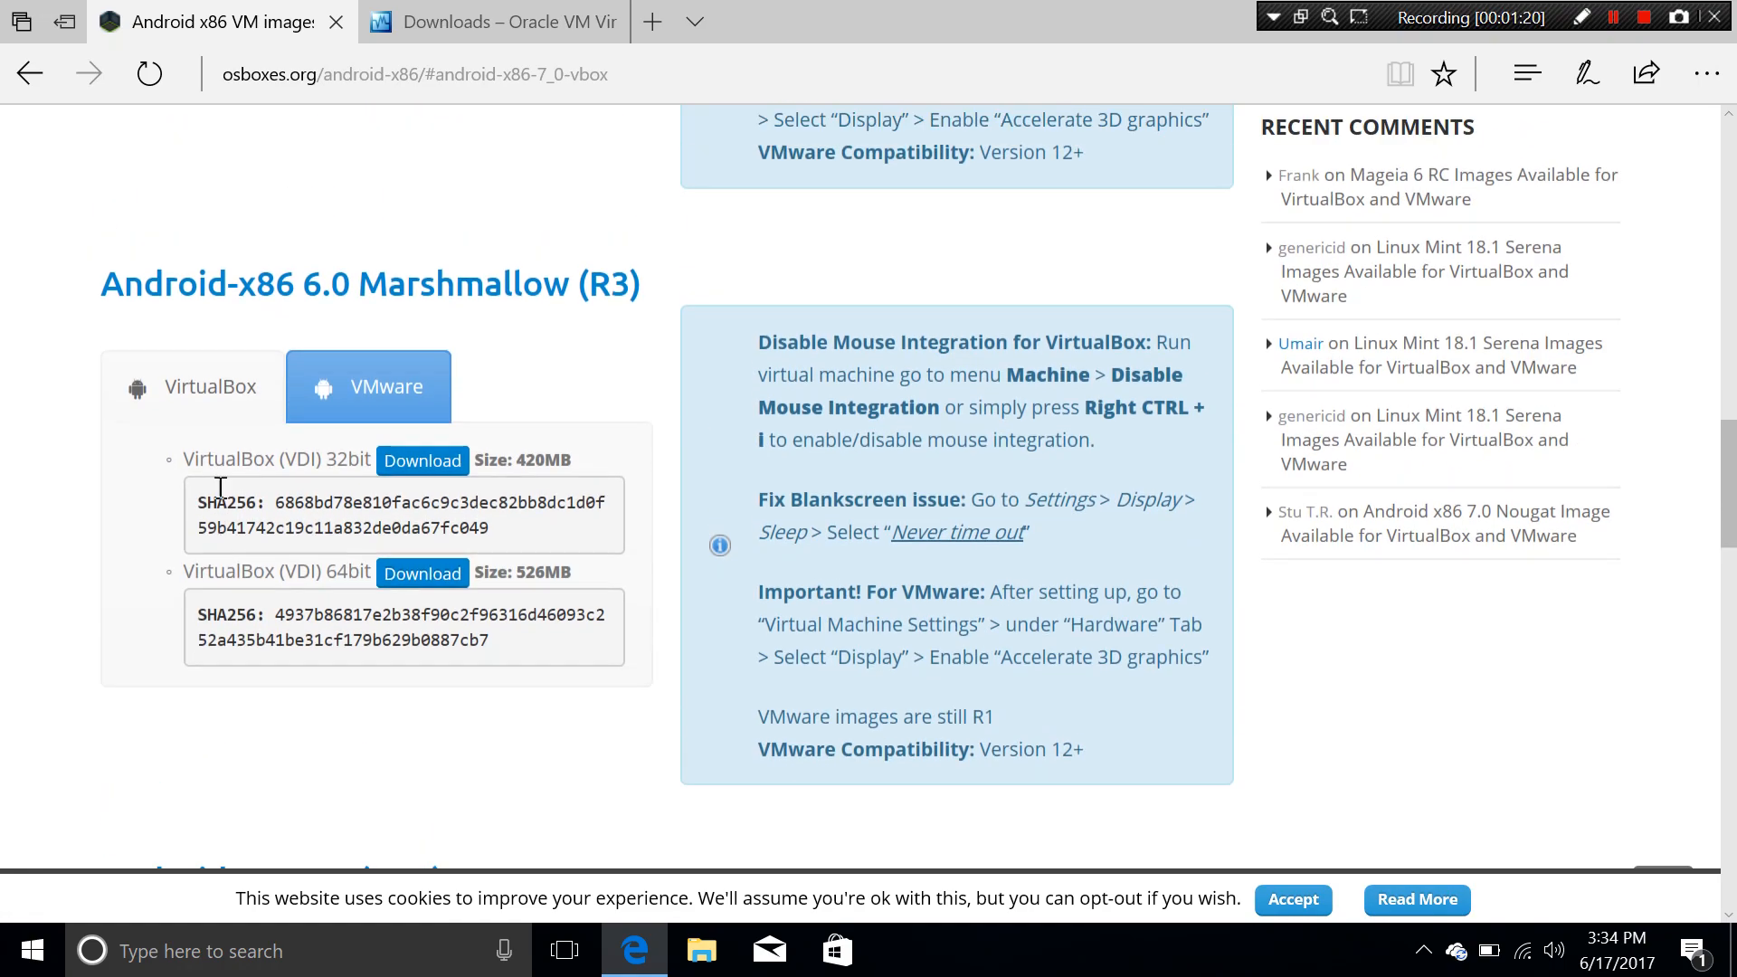
{"action": "scroll", "coordinate": [221, 490], "scroll_direction": "up", "scroll_amount": 5}
{"action": "scroll", "coordinate": [220, 492], "scroll_direction": "down", "scroll_amount": 5}
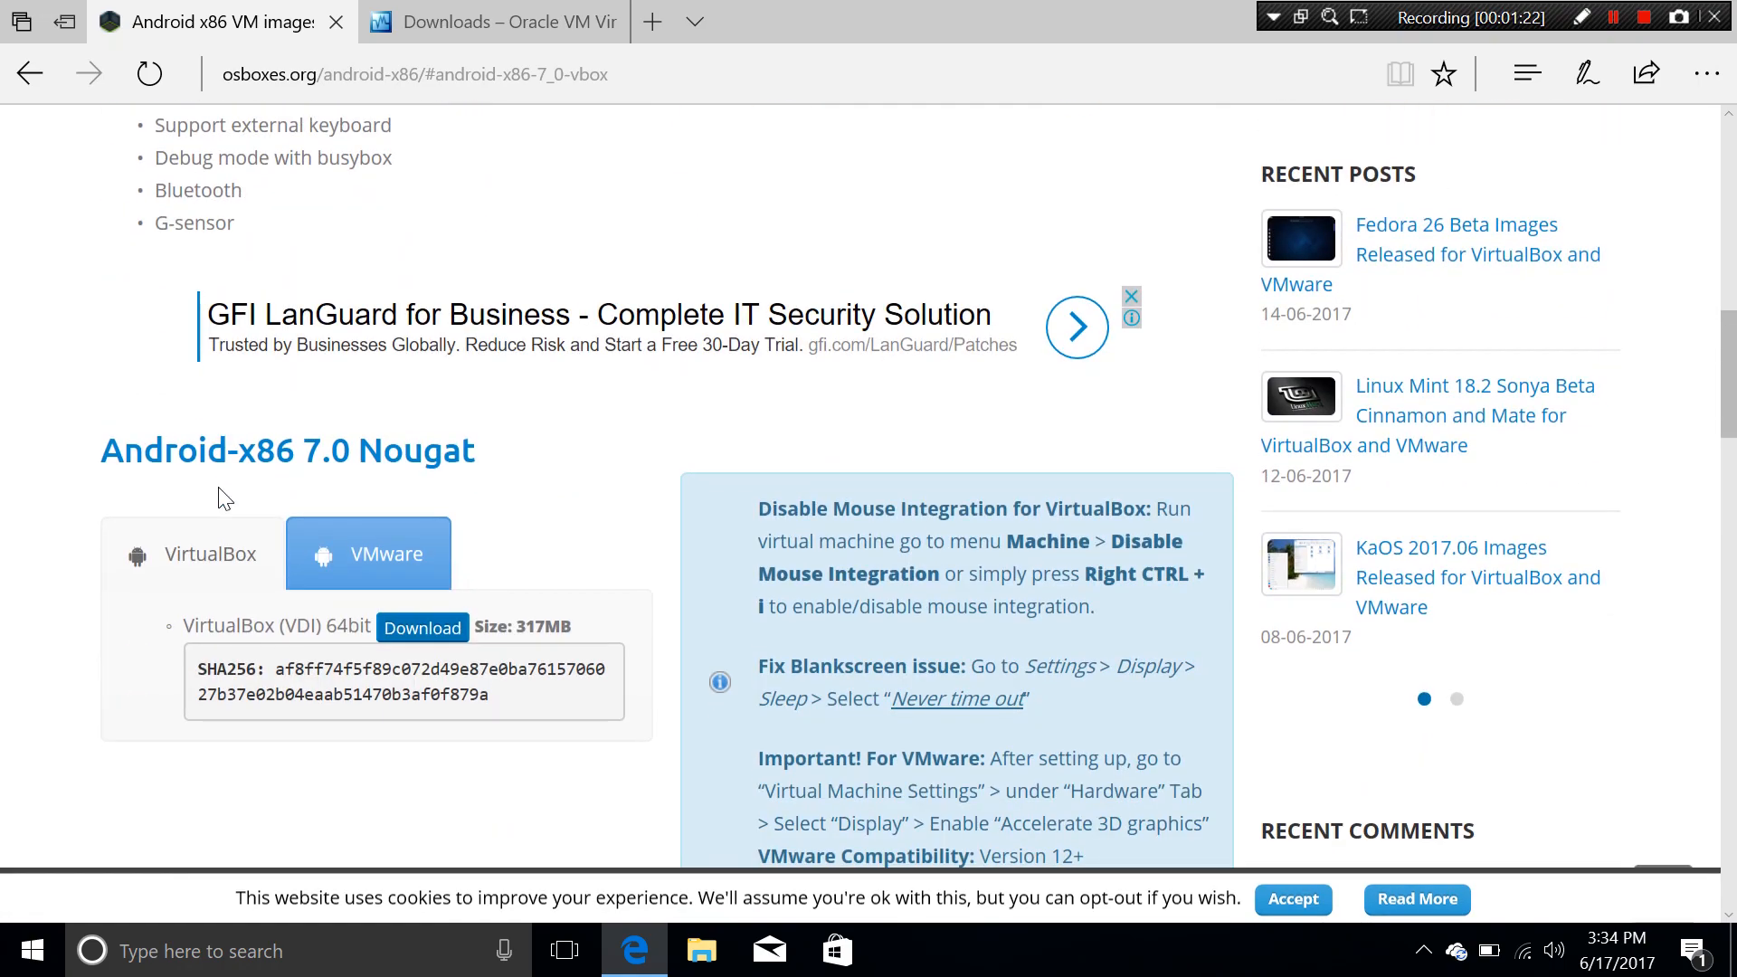
{"action": "scroll", "coordinate": [226, 499], "scroll_direction": "up", "scroll_amount": 1}
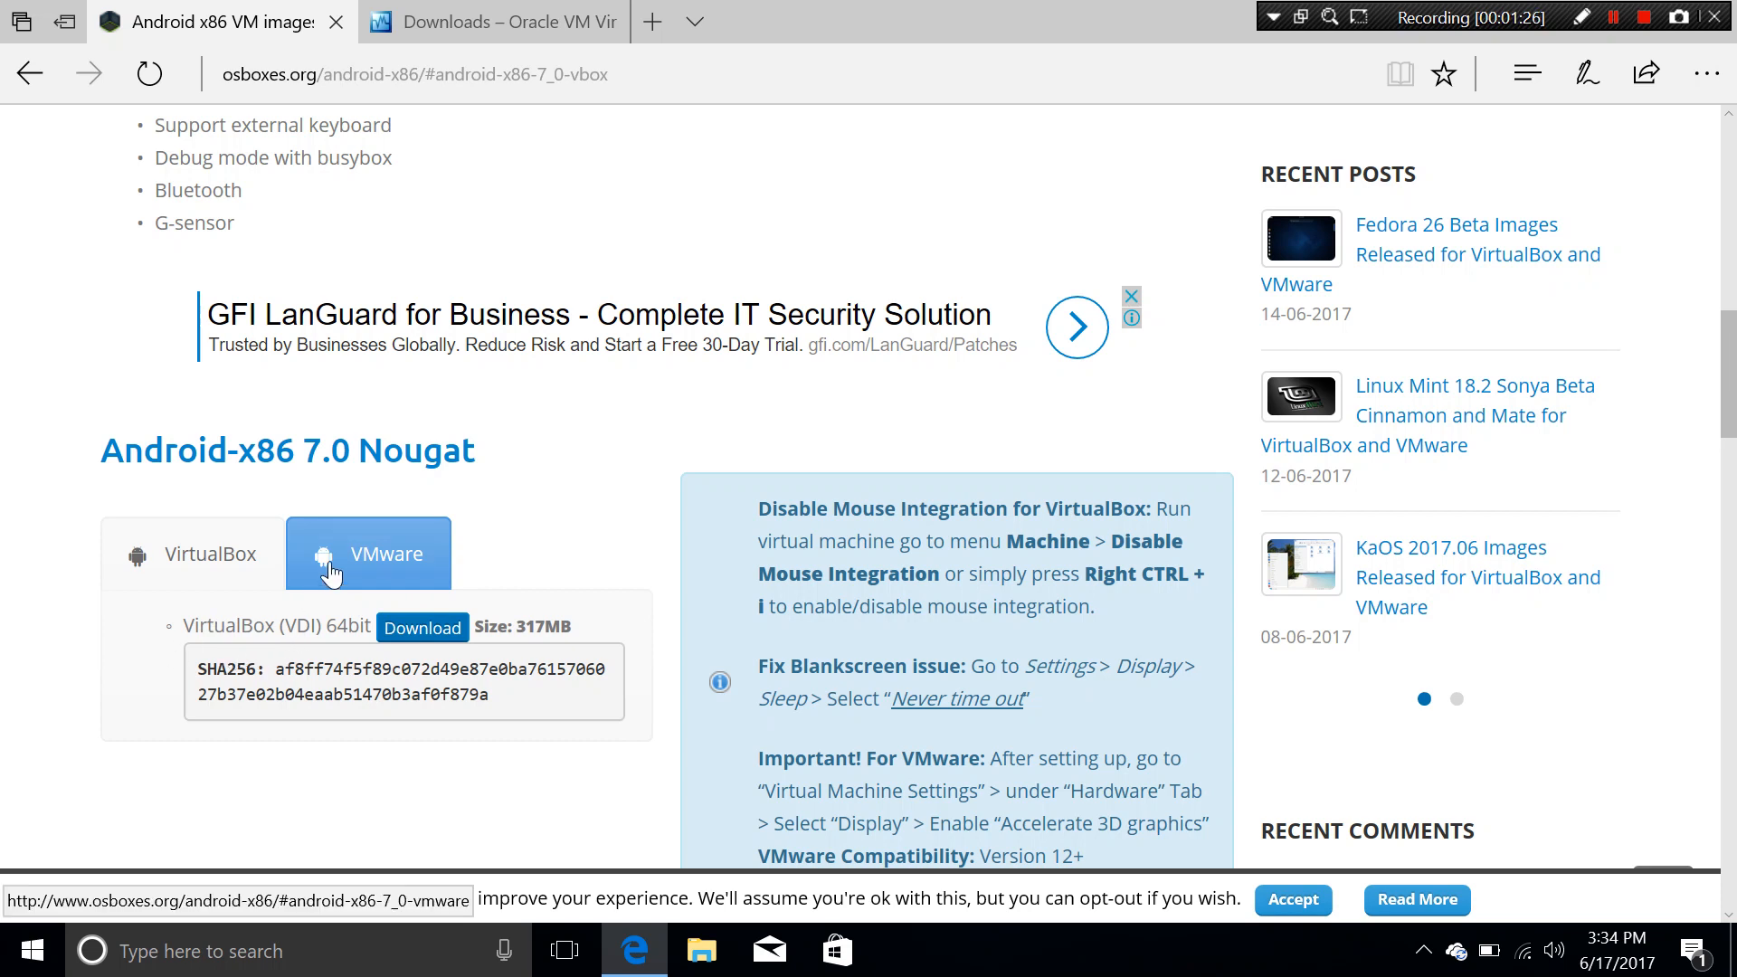
{"action": "left_click", "coordinate": [367, 554]}
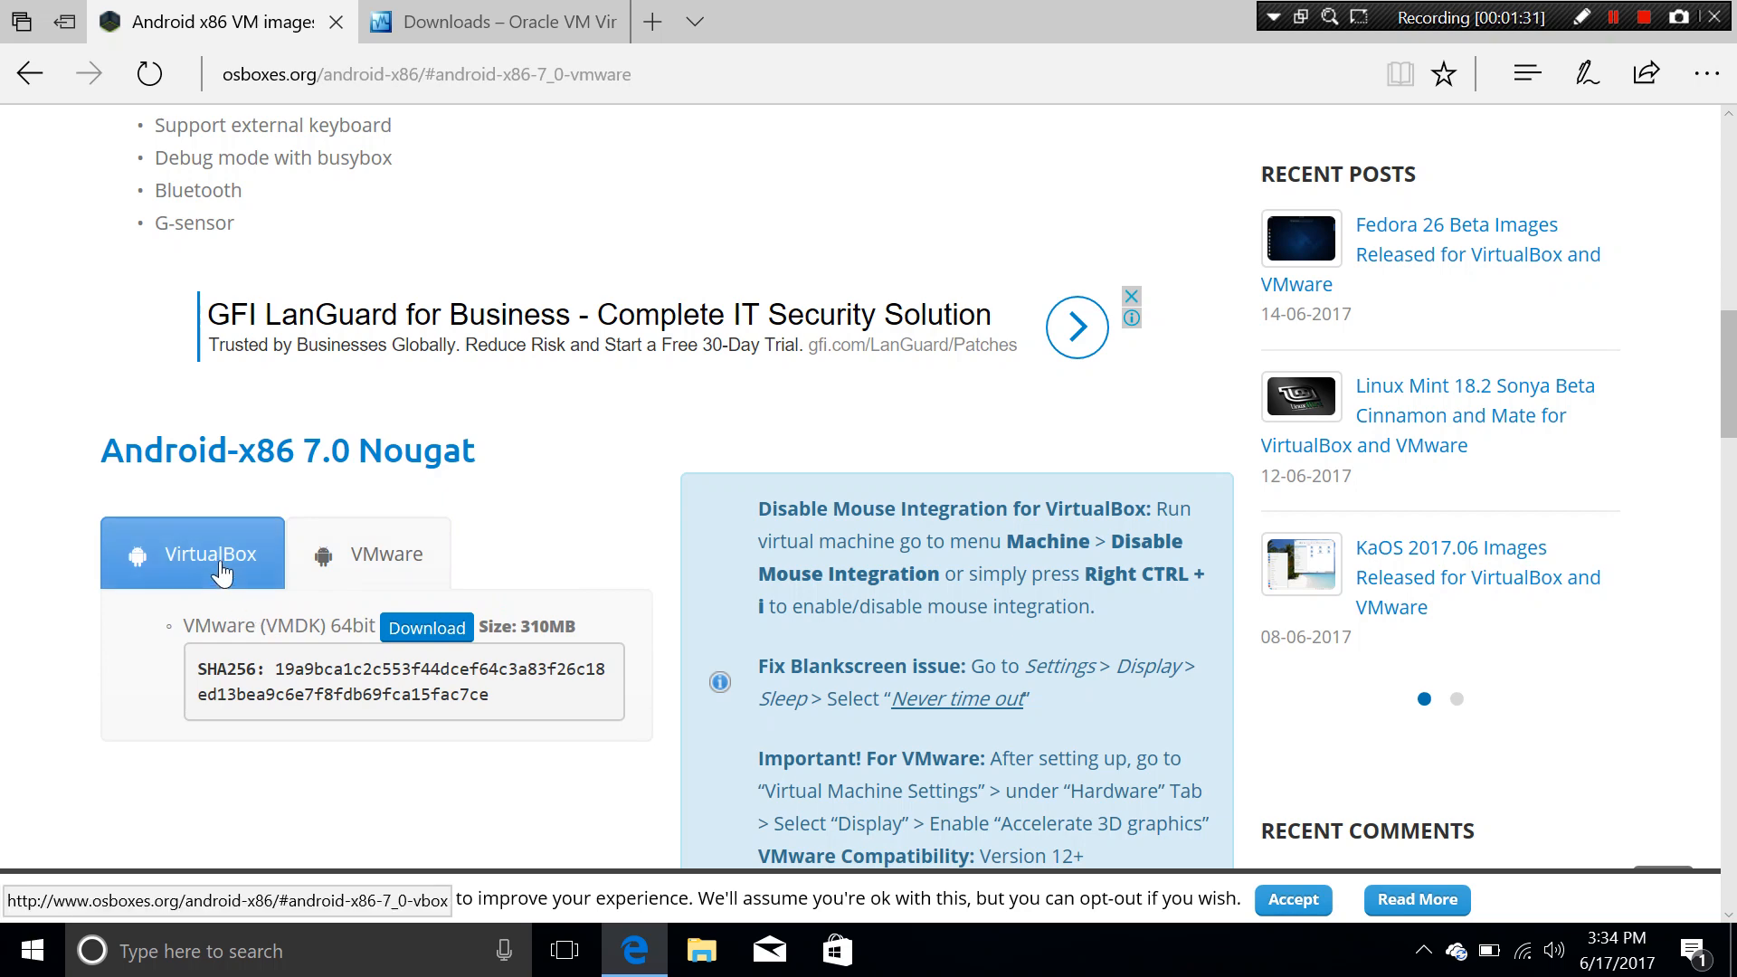
{"action": "left_click", "coordinate": [214, 559]}
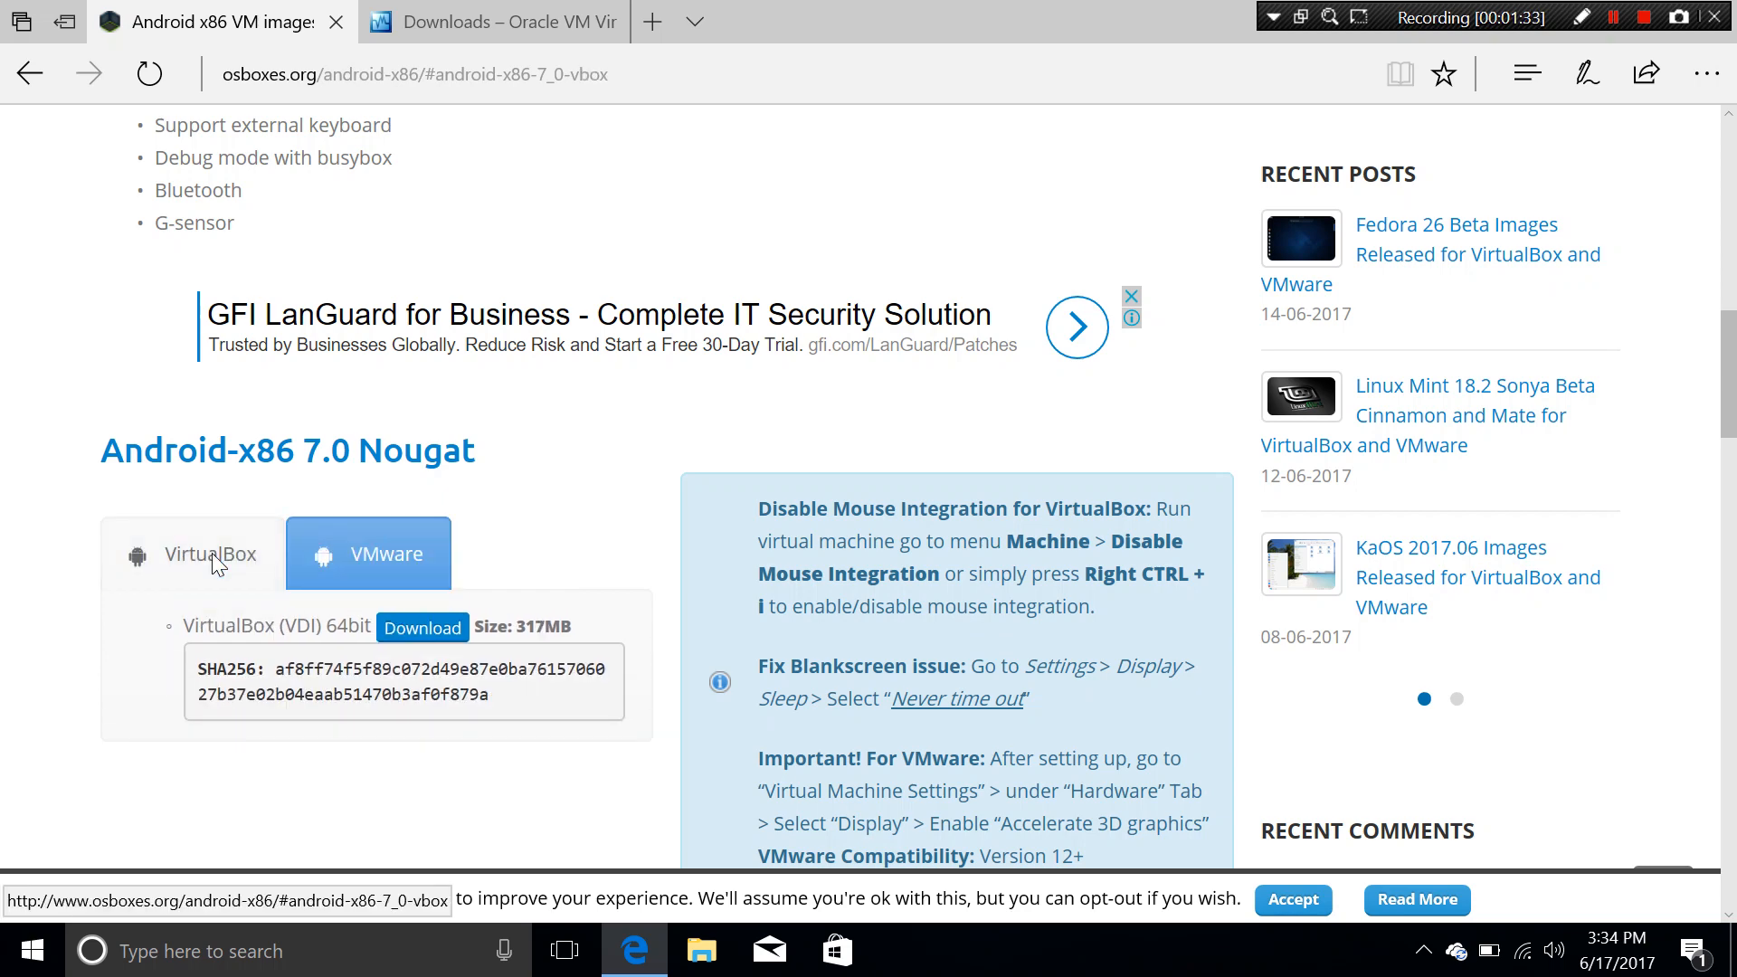
Step: Read the VirtualBox setup notes below the Nougat 64bit VDI download
{"action": "scroll", "coordinate": [214, 559], "scroll_direction": "down", "scroll_amount": 1}
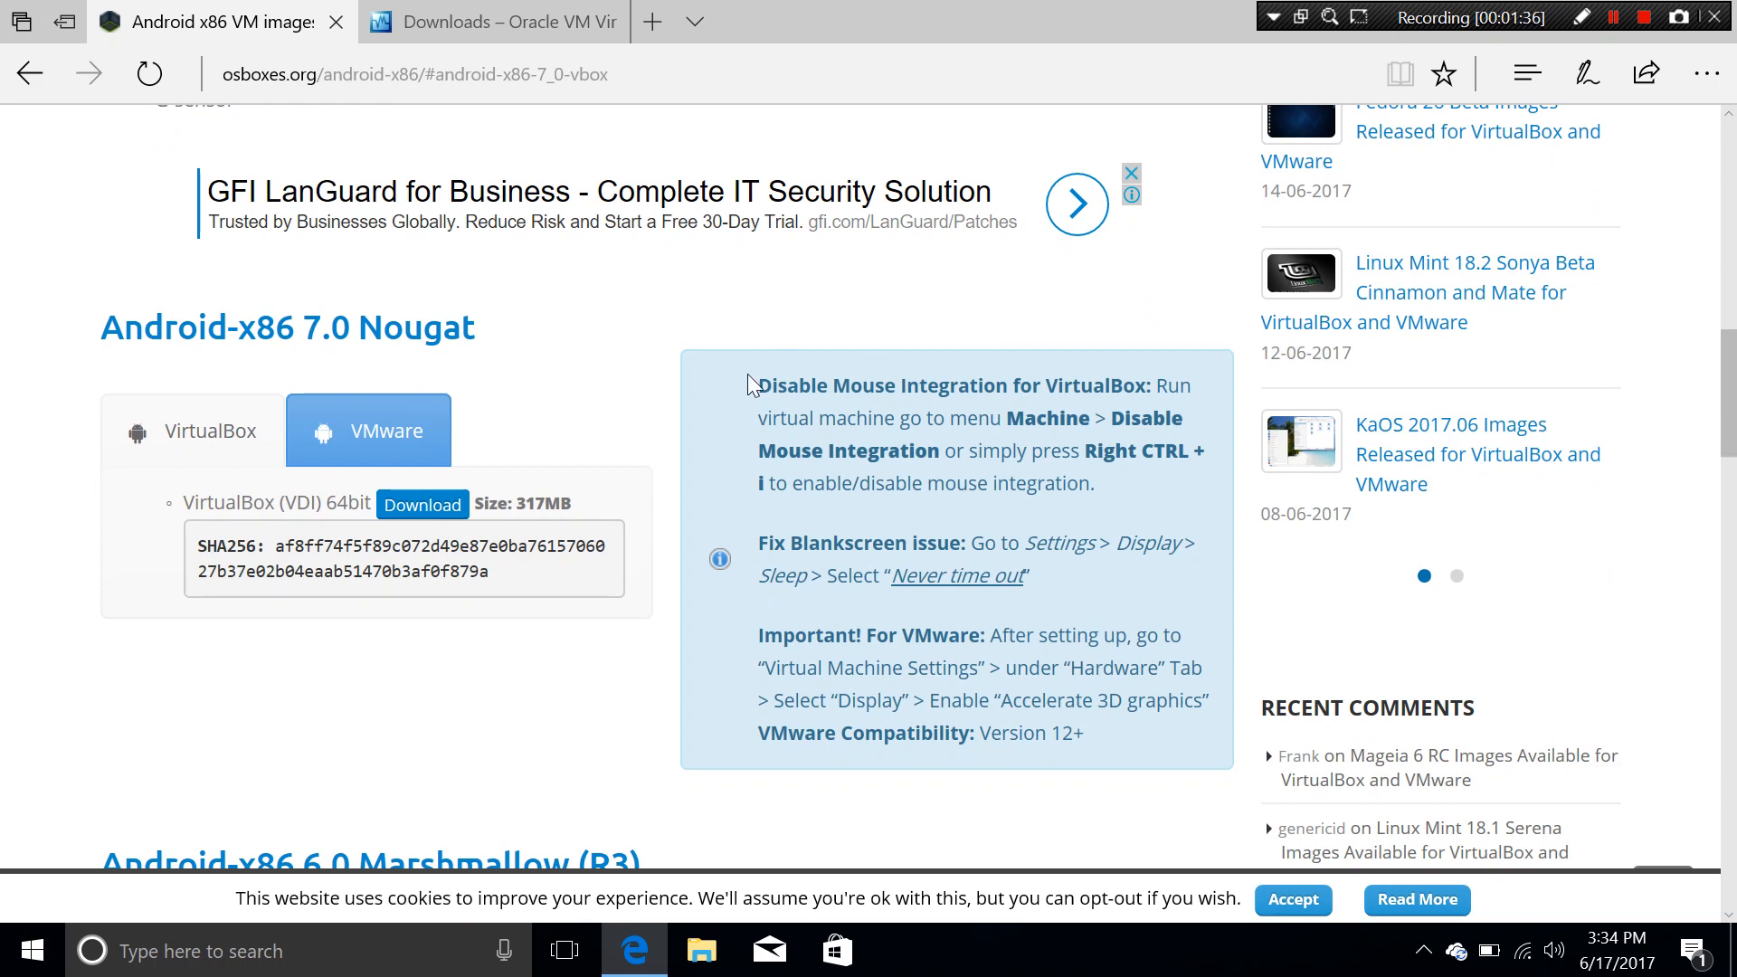
{"action": "left_click_drag", "start_coordinate": [758, 385], "coordinate": [1111, 770]}
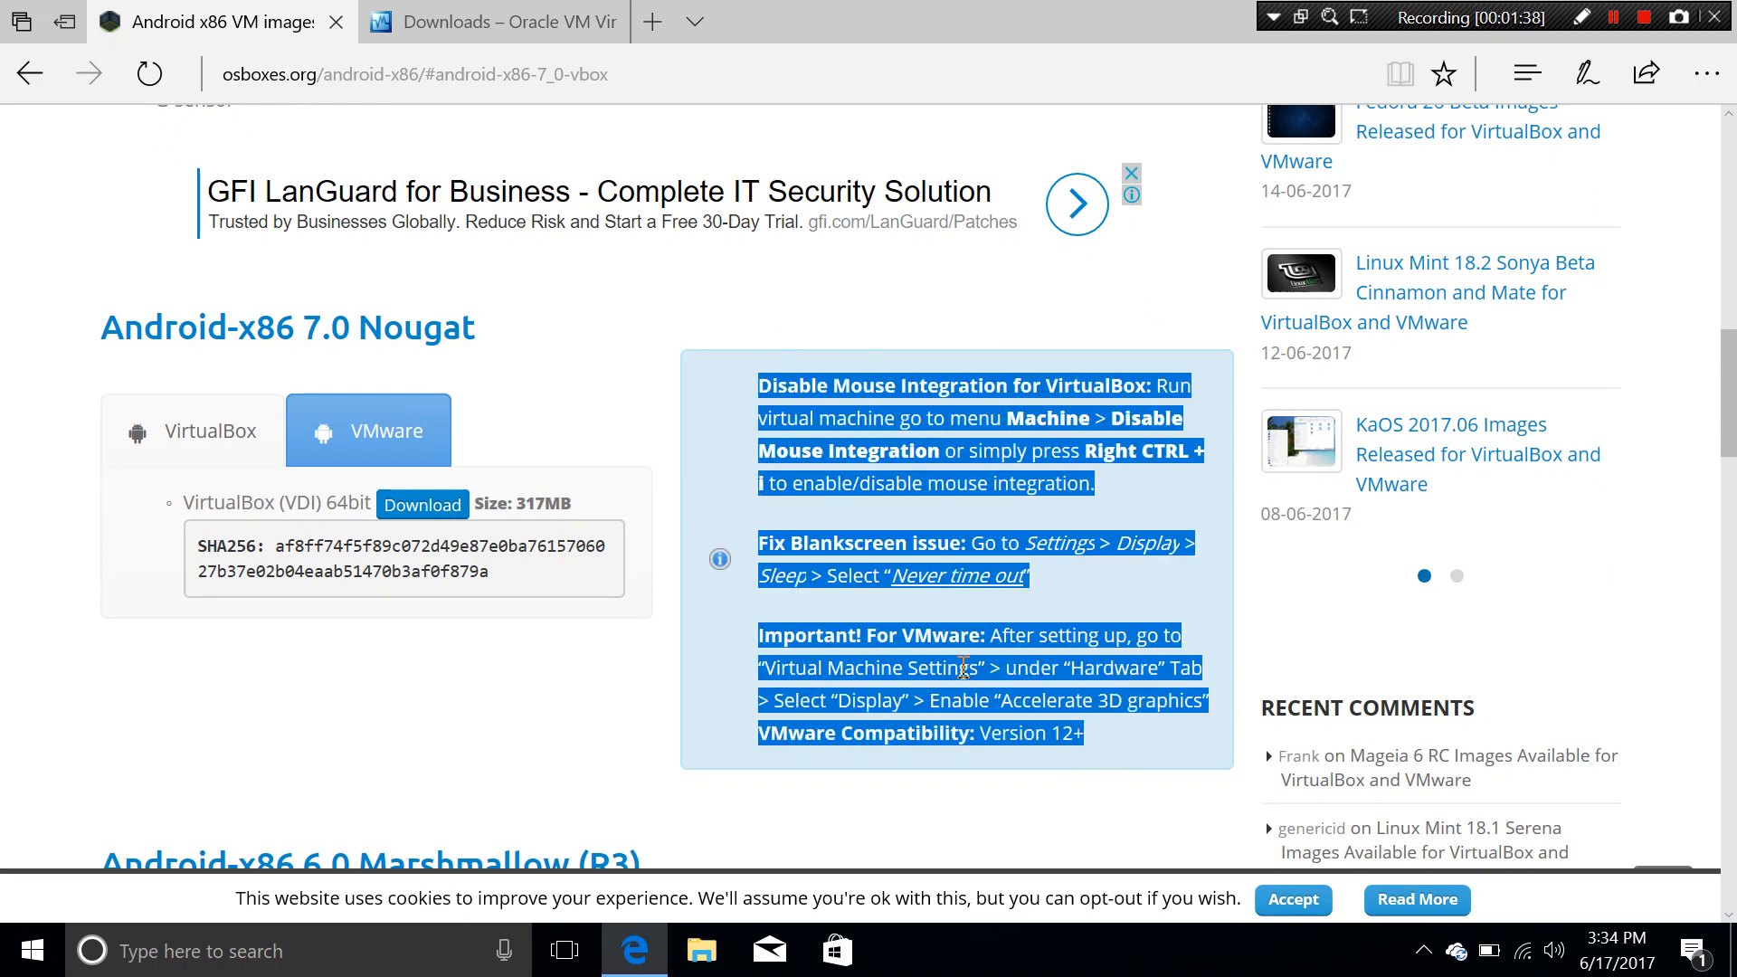
{"action": "left_click", "coordinate": [963, 668]}
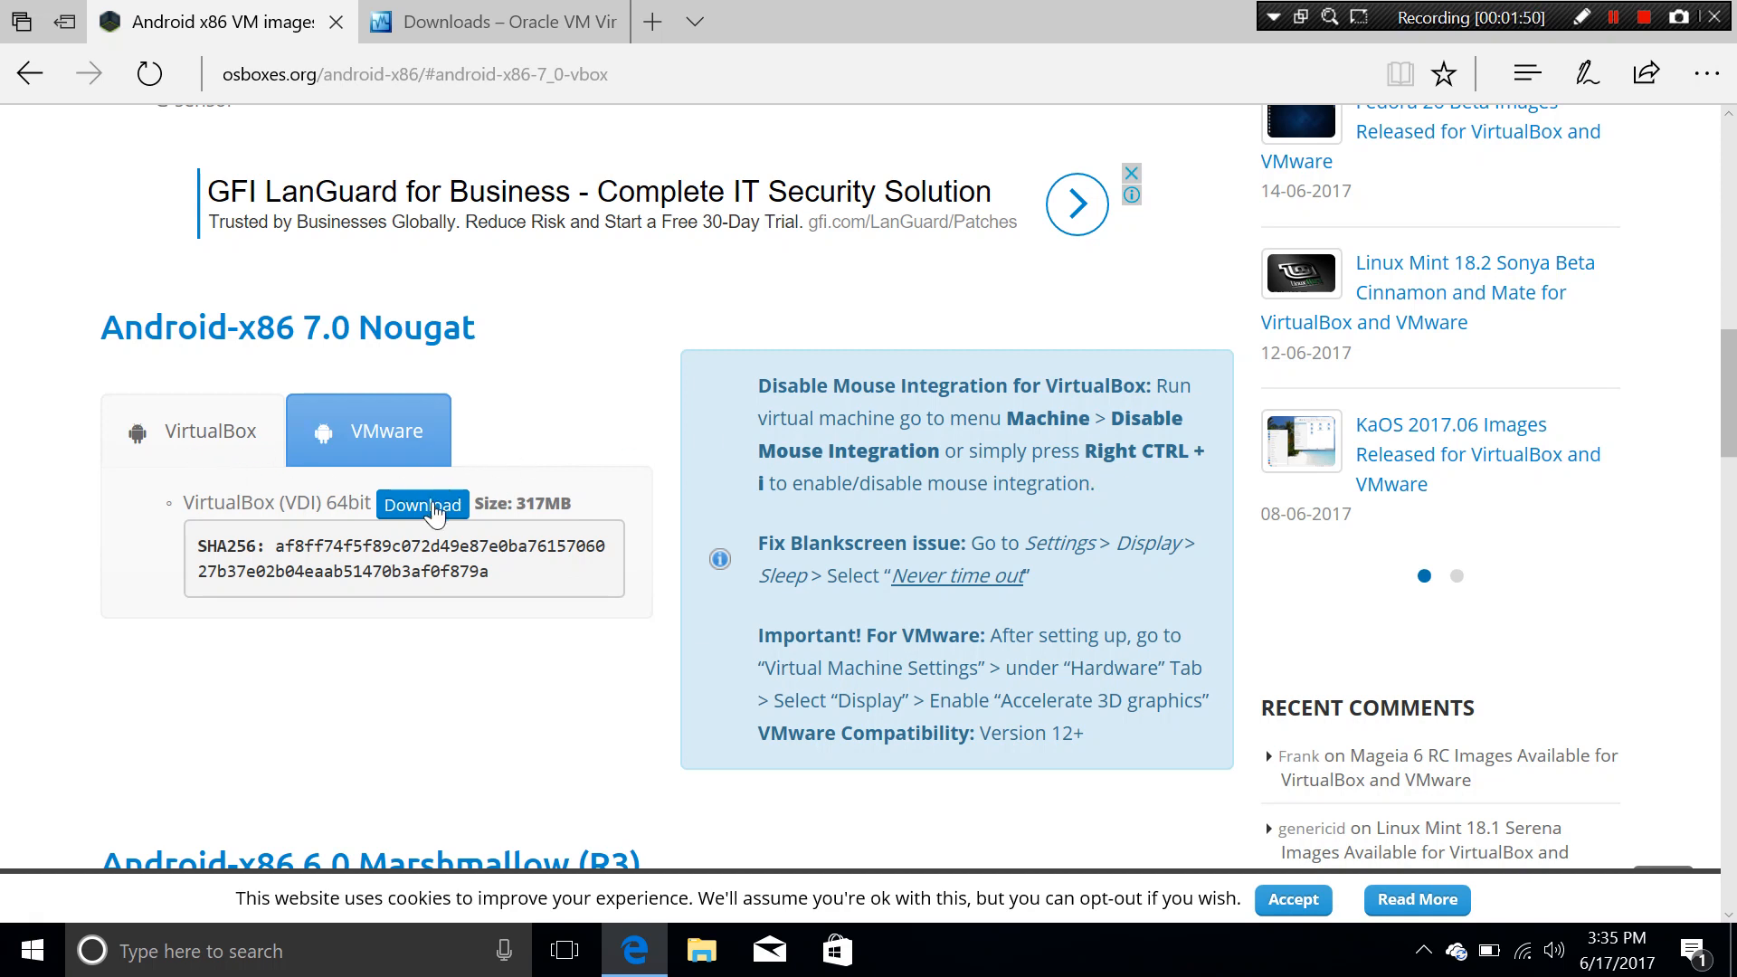
Step: Download Android-x86_7__201609-VB-64bit.7z from Google Drive, close that tab, and minimize Edge
{"action": "left_click", "coordinate": [422, 505]}
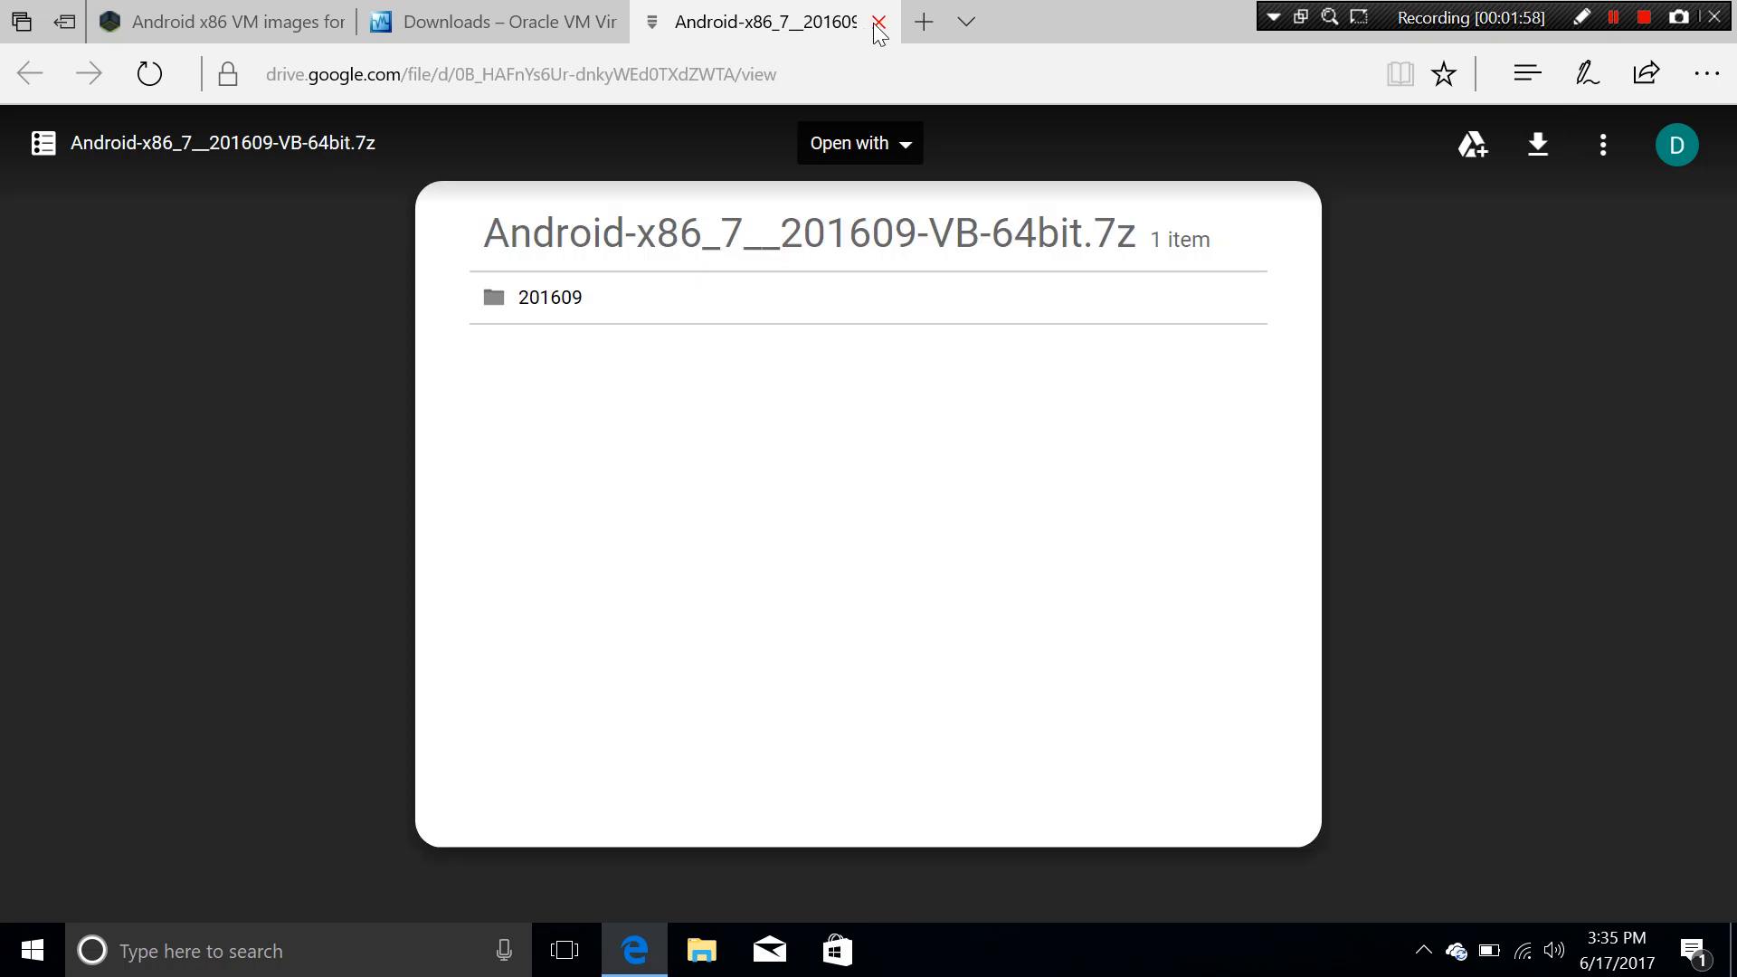
{"action": "left_click", "coordinate": [879, 22]}
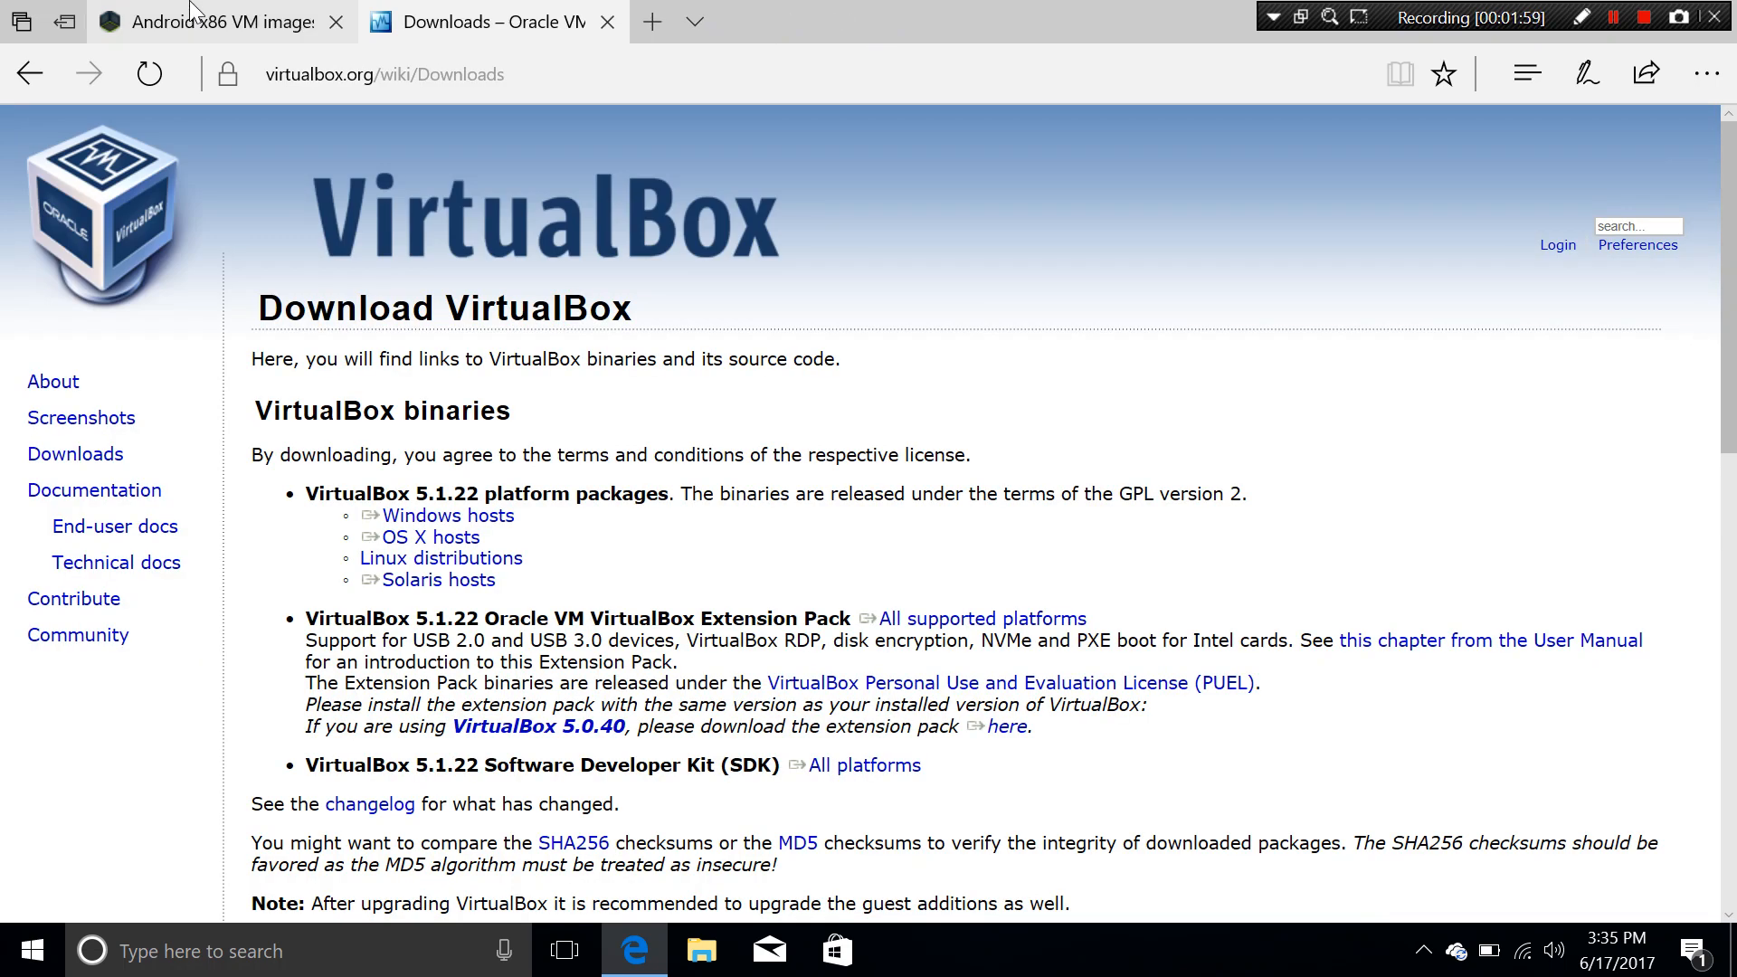
{"action": "left_click", "coordinate": [226, 21]}
{"action": "left_click", "coordinate": [1583, 16]}
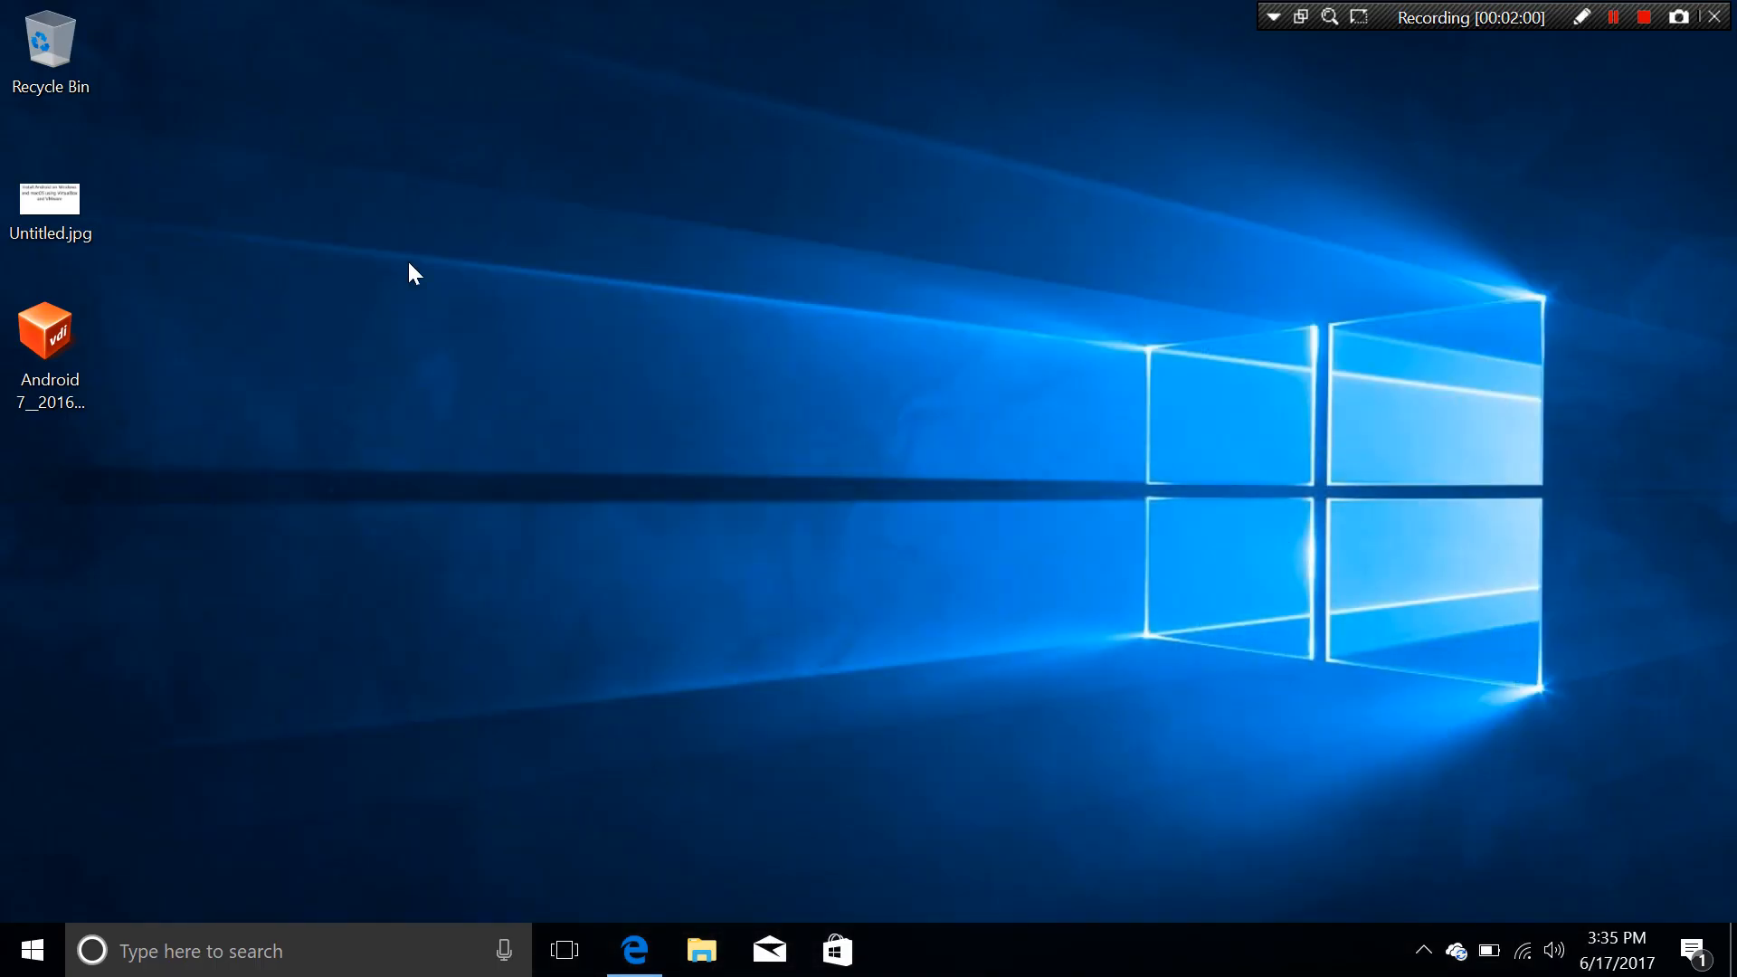
{"action": "left_click", "coordinate": [89, 345]}
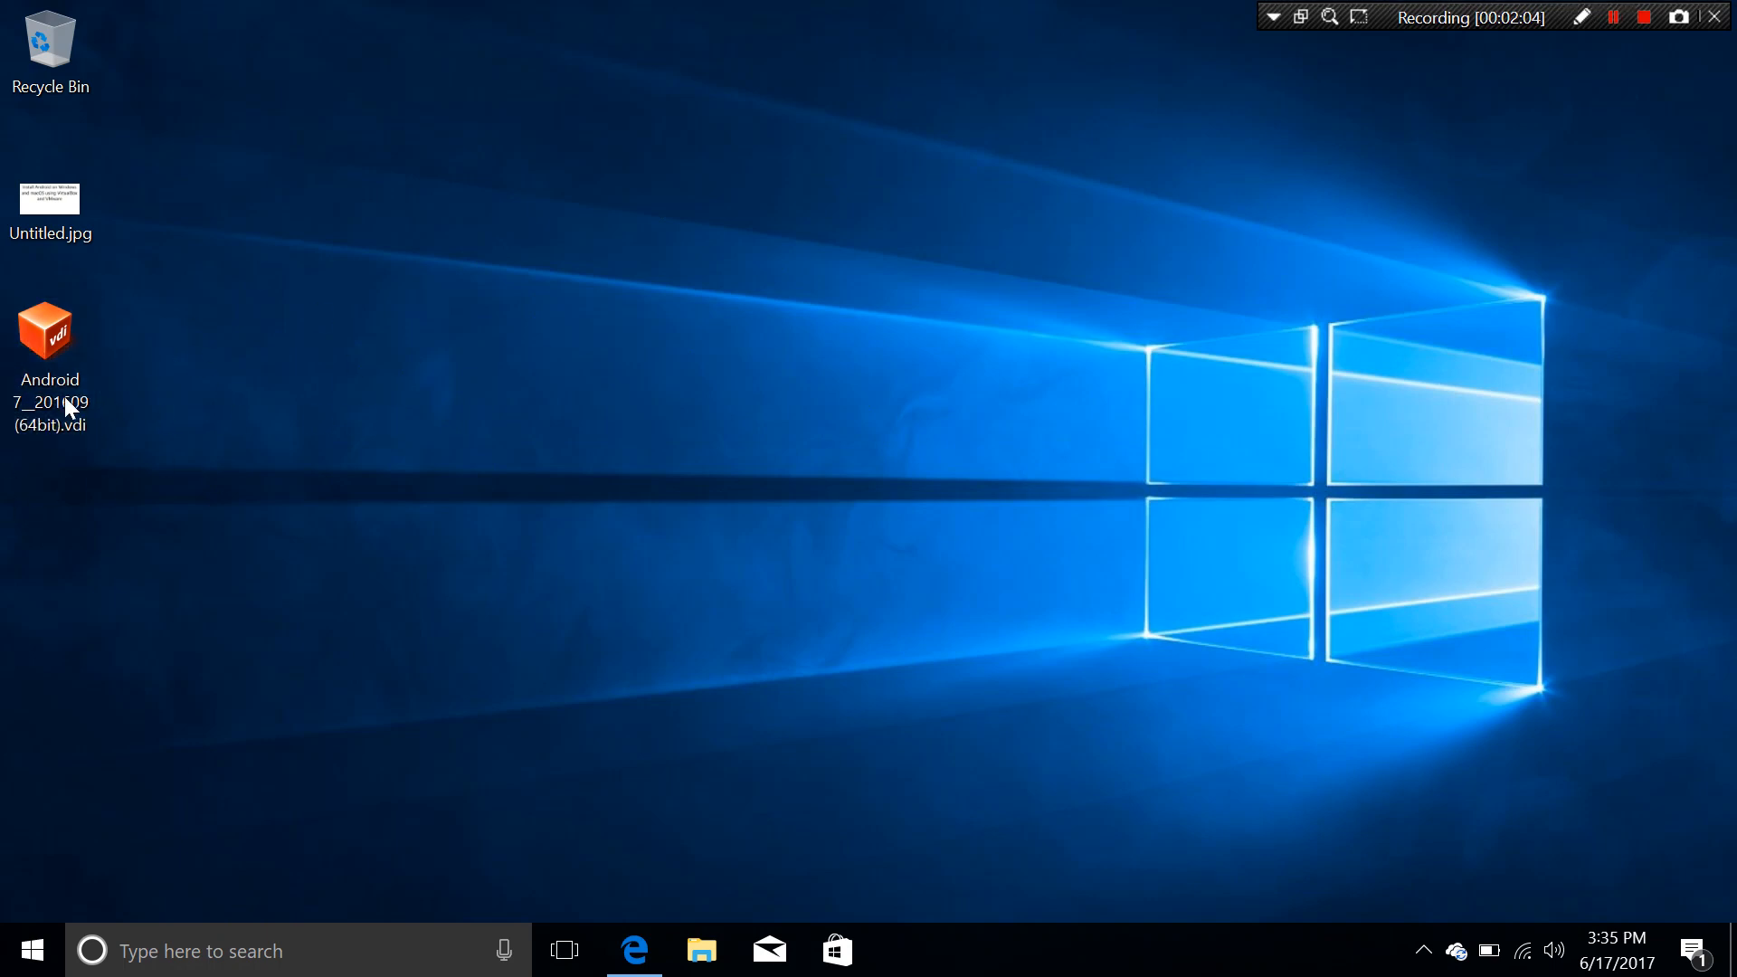
{"action": "left_click", "coordinate": [170, 397]}
Step: Browse to C:\Program Files\Oracle\VirtualBox in File Explorer and launch VirtualBox.exe
{"action": "left_click", "coordinate": [702, 950]}
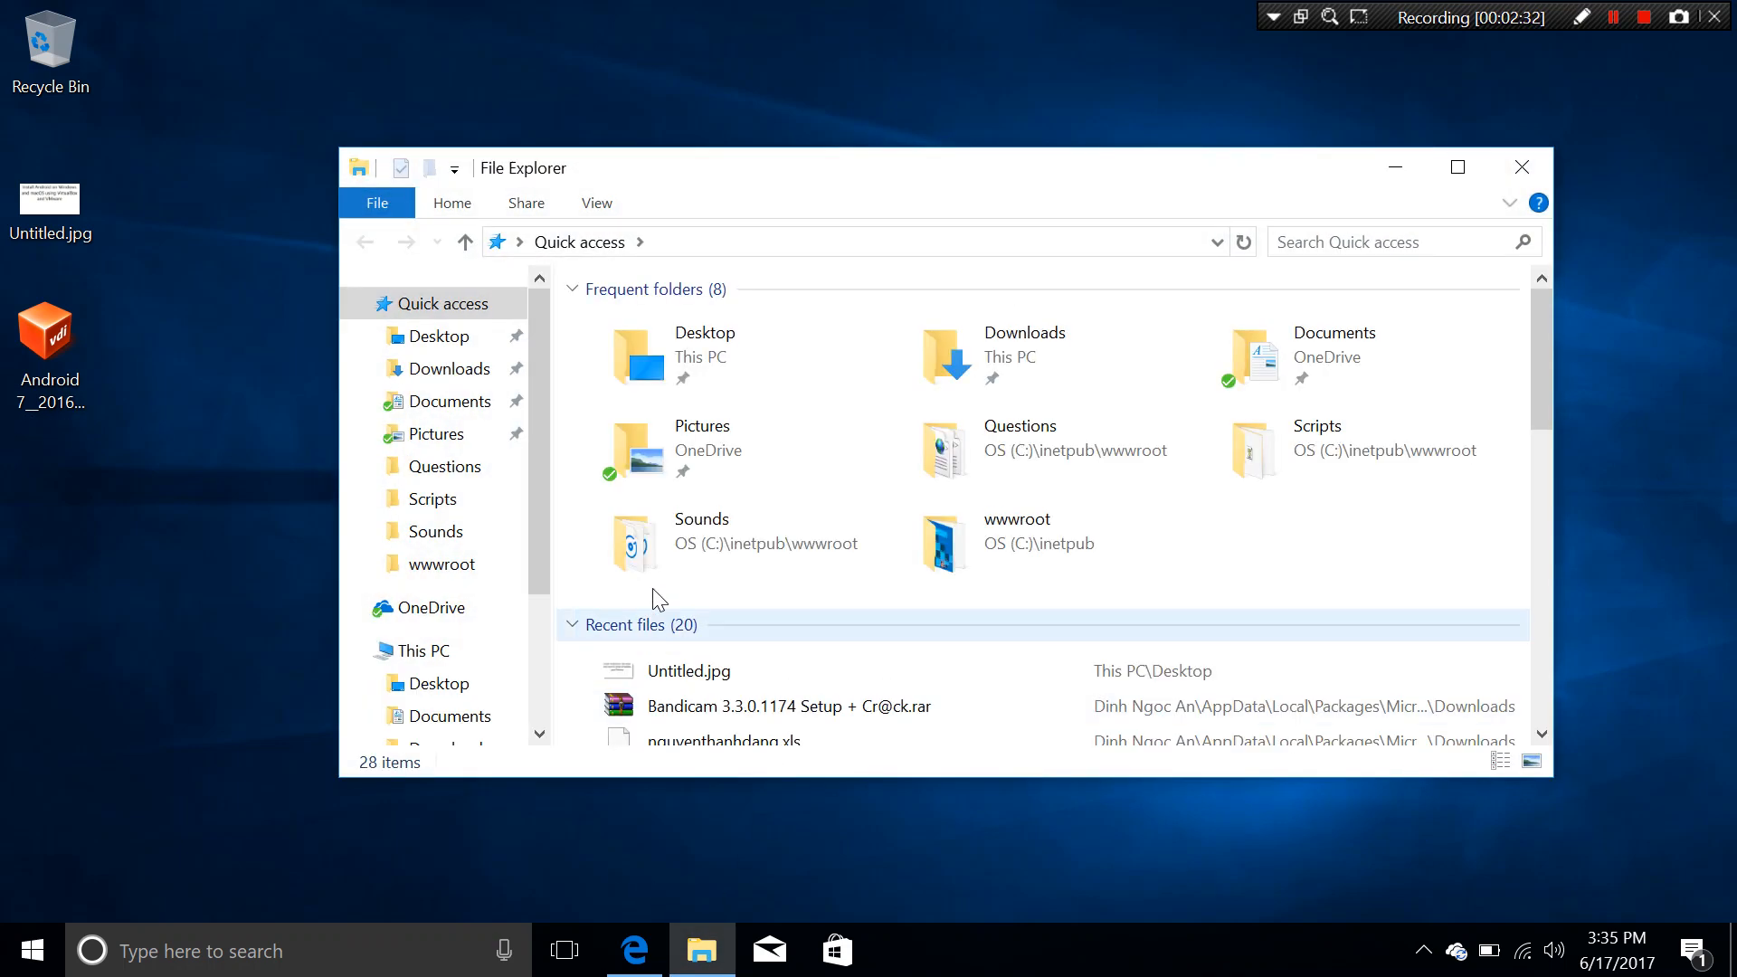
{"action": "left_click", "coordinate": [432, 759]}
{"action": "double_click", "coordinate": [729, 615]}
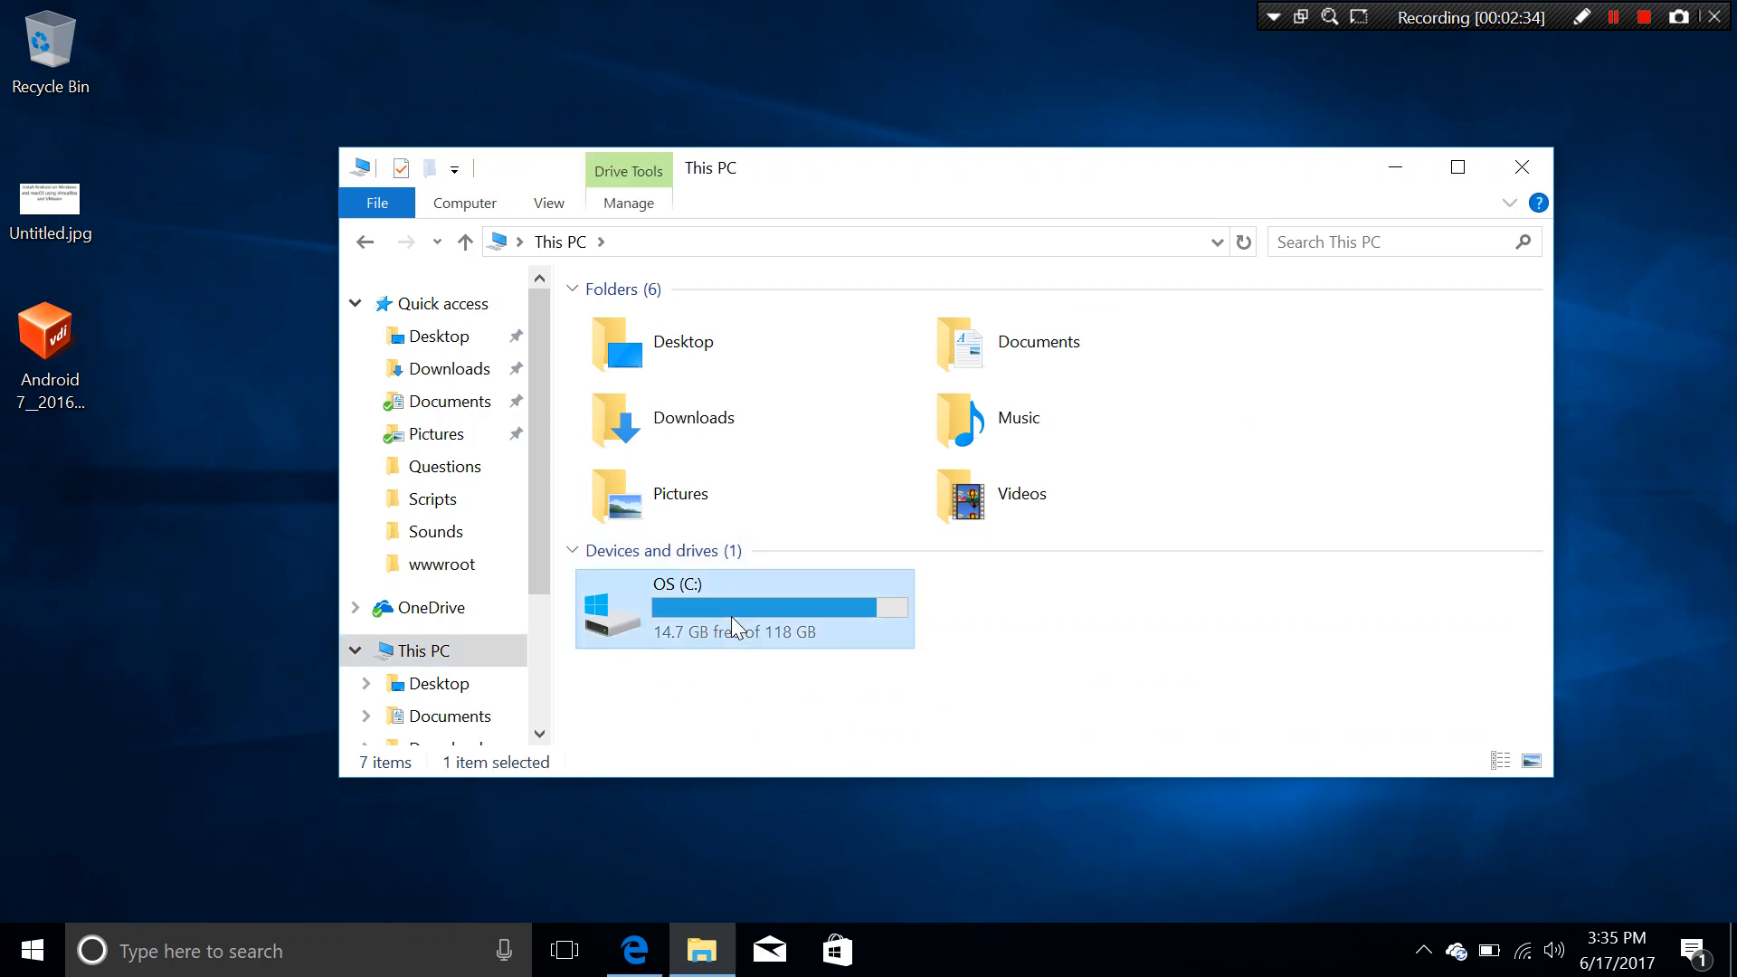
{"action": "double_click", "coordinate": [720, 531]}
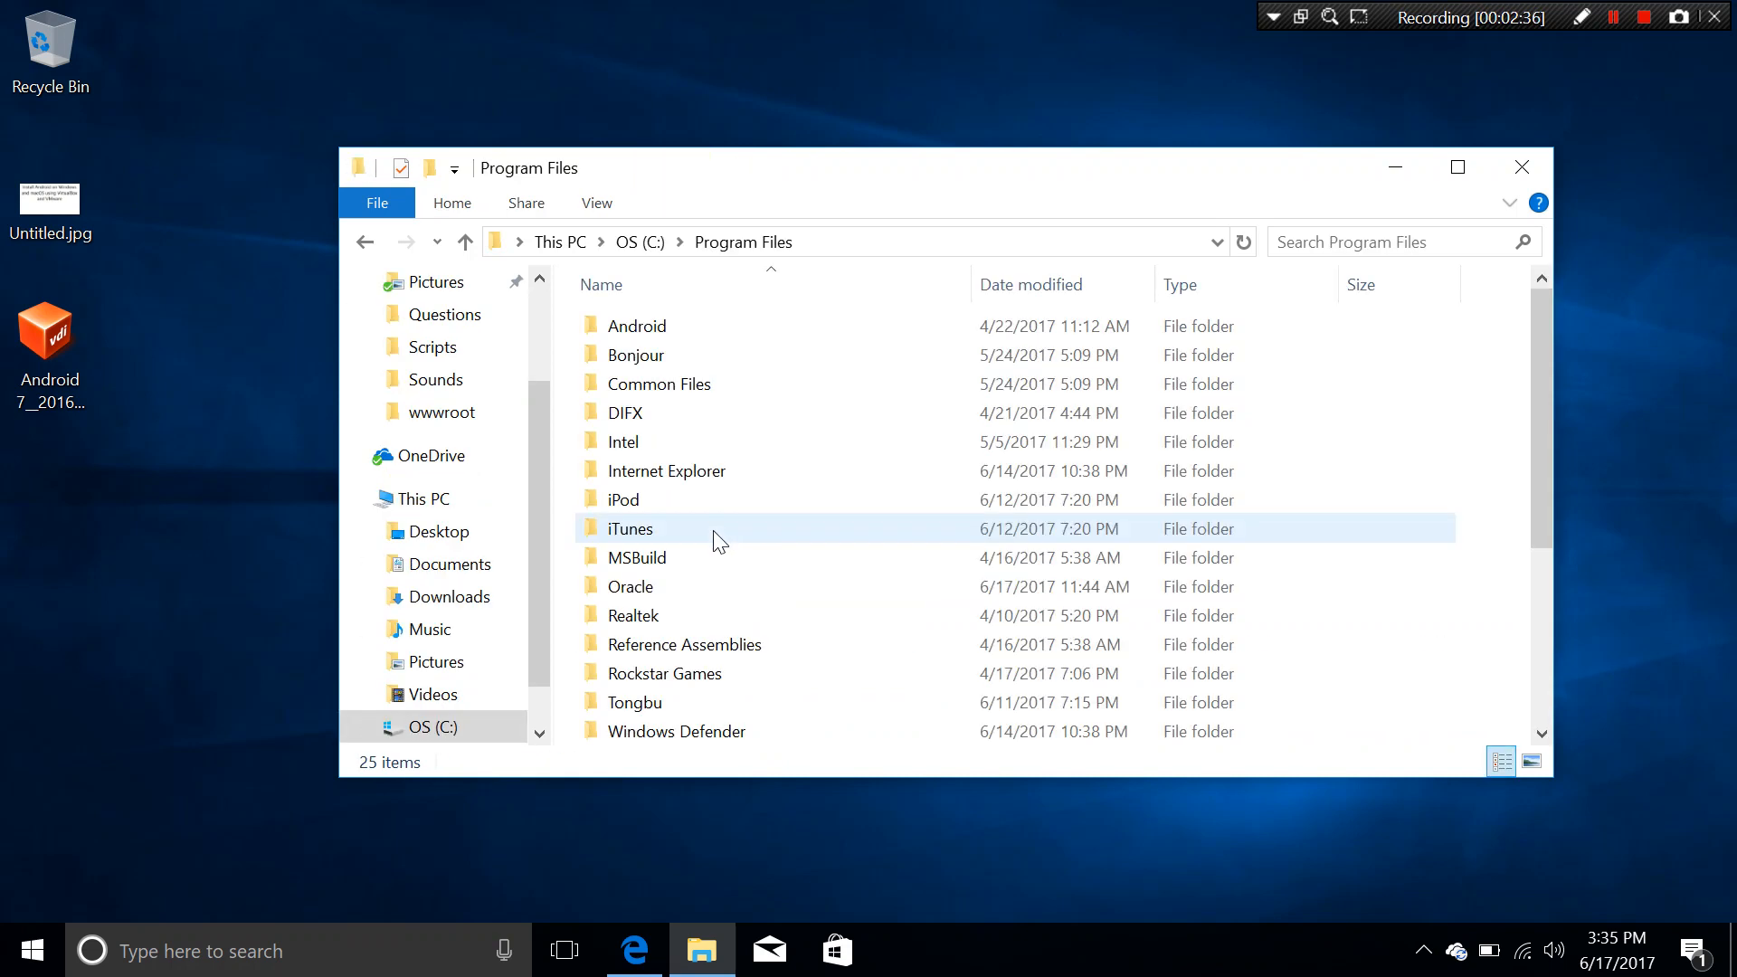
{"action": "double_click", "coordinate": [691, 586]}
{"action": "double_click", "coordinate": [674, 327]}
{"action": "scroll", "coordinate": [787, 631], "scroll_direction": "down", "scroll_amount": 15}
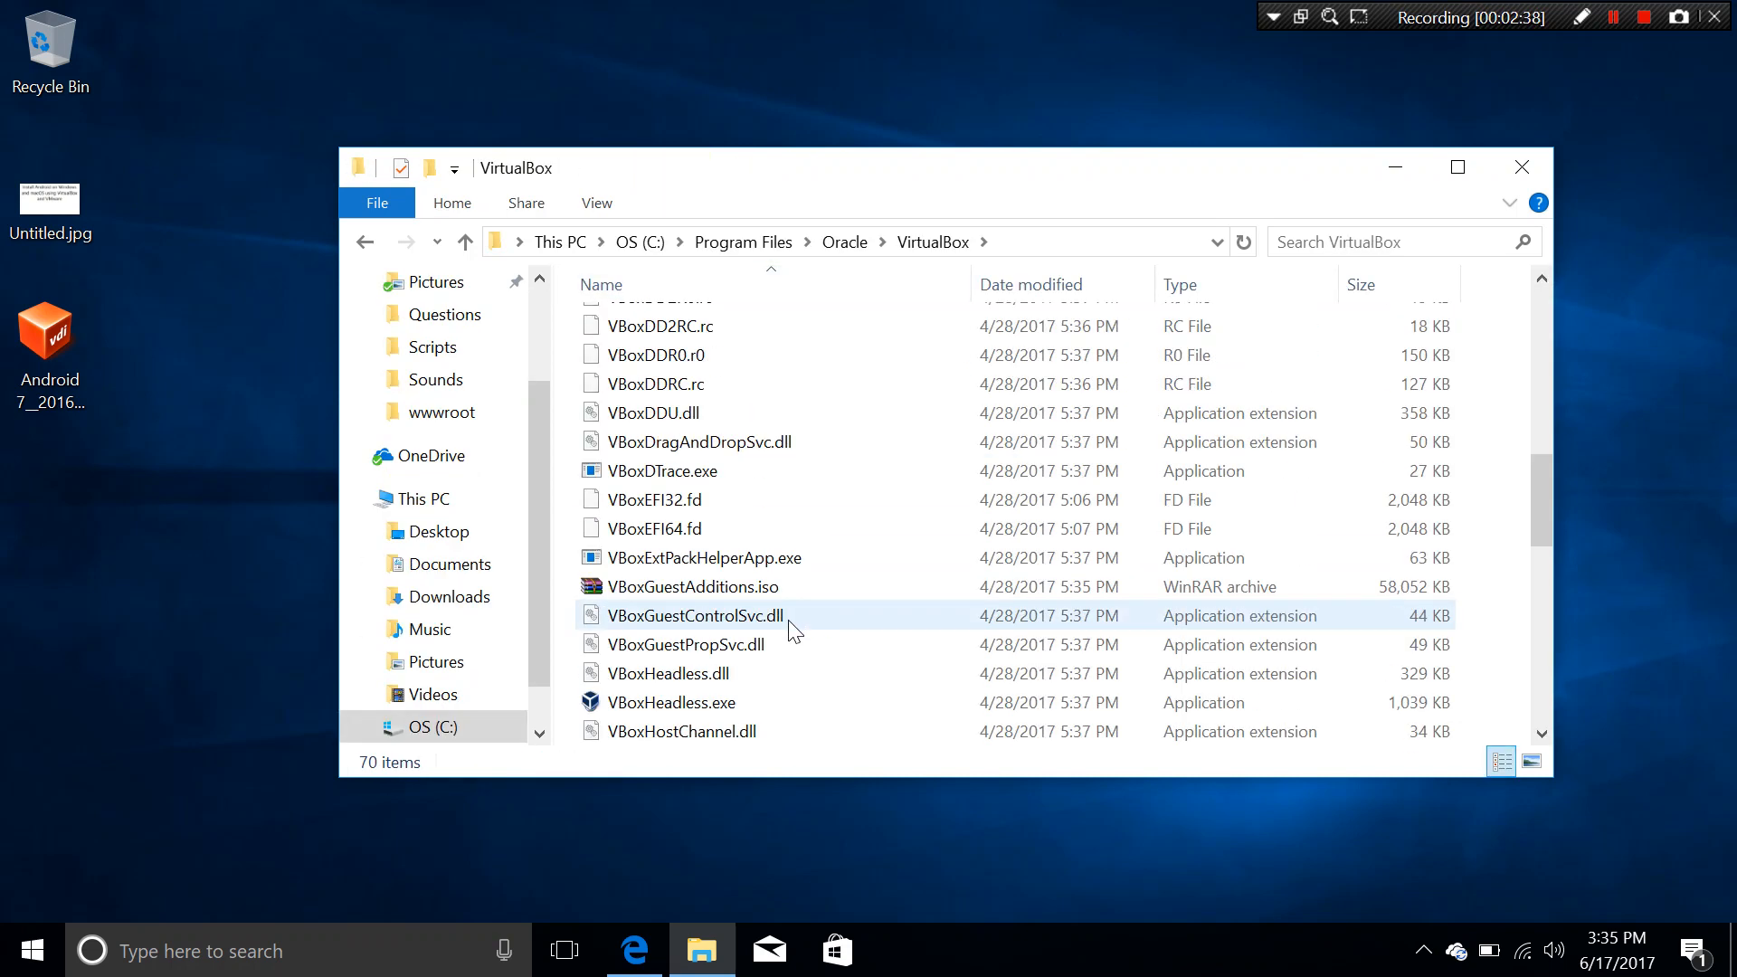
{"action": "double_click", "coordinate": [769, 673]}
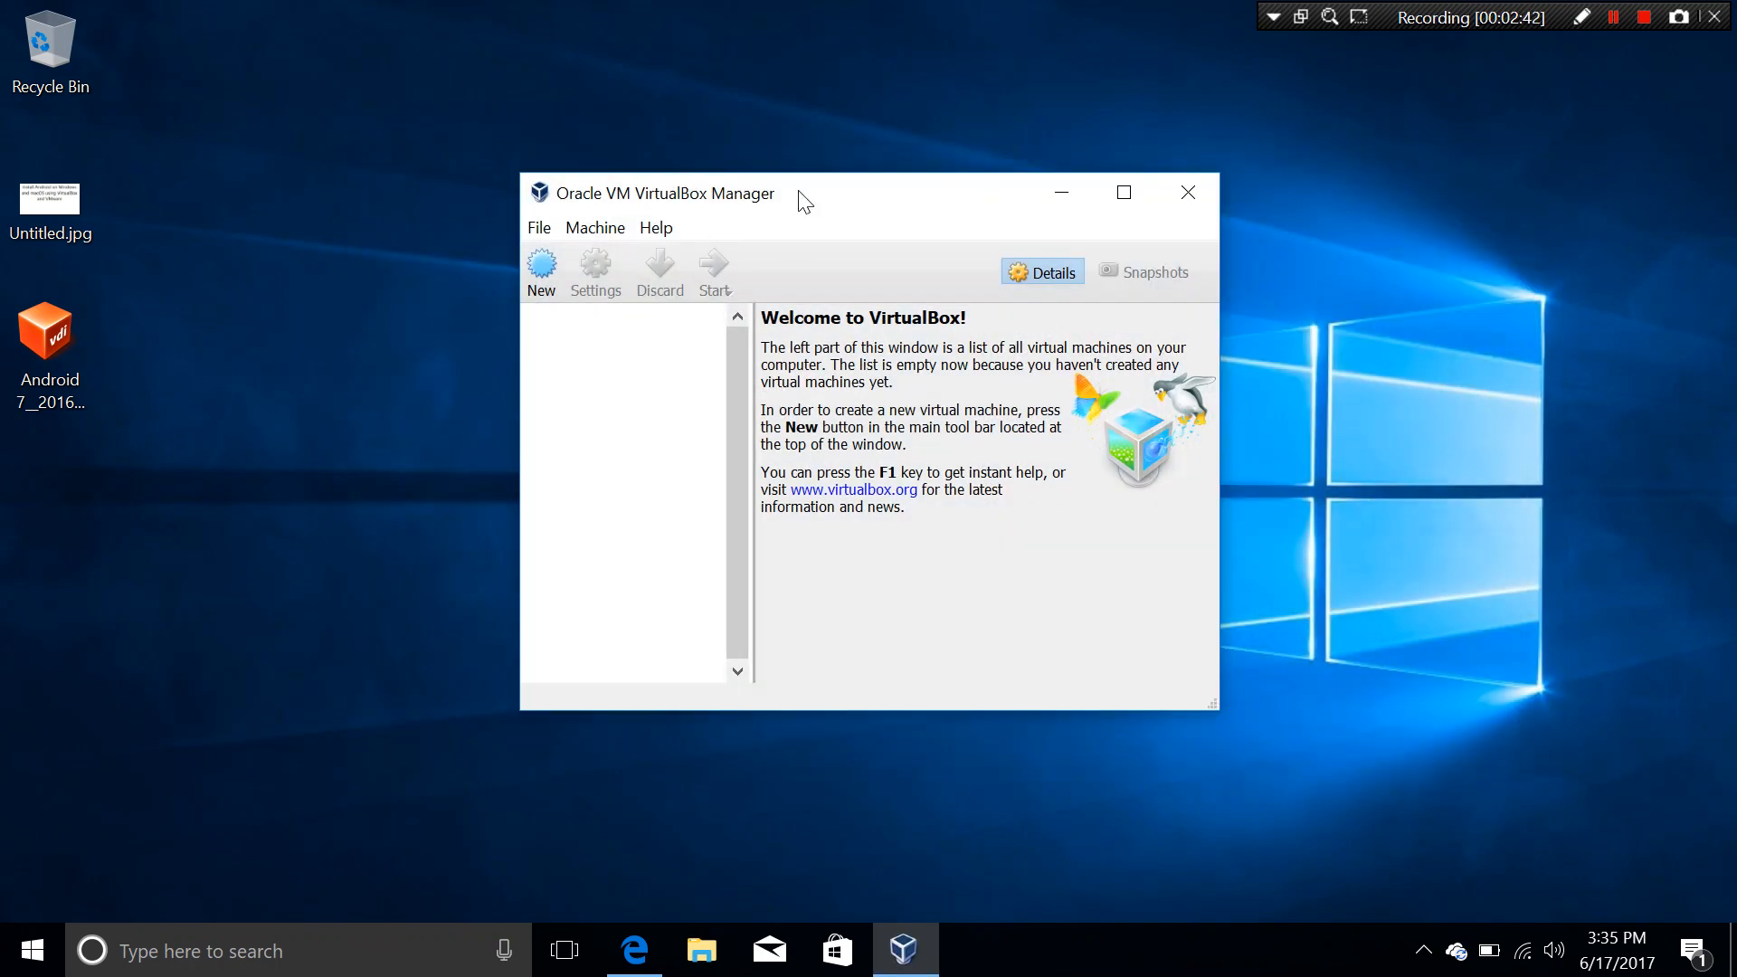
{"action": "left_click_drag", "start_coordinate": [804, 202], "coordinate": [845, 169]}
Step: Start a new VM named 'Android 7.0' with type Linux and version Other Linux (64-bit)
{"action": "left_click", "coordinate": [584, 241]}
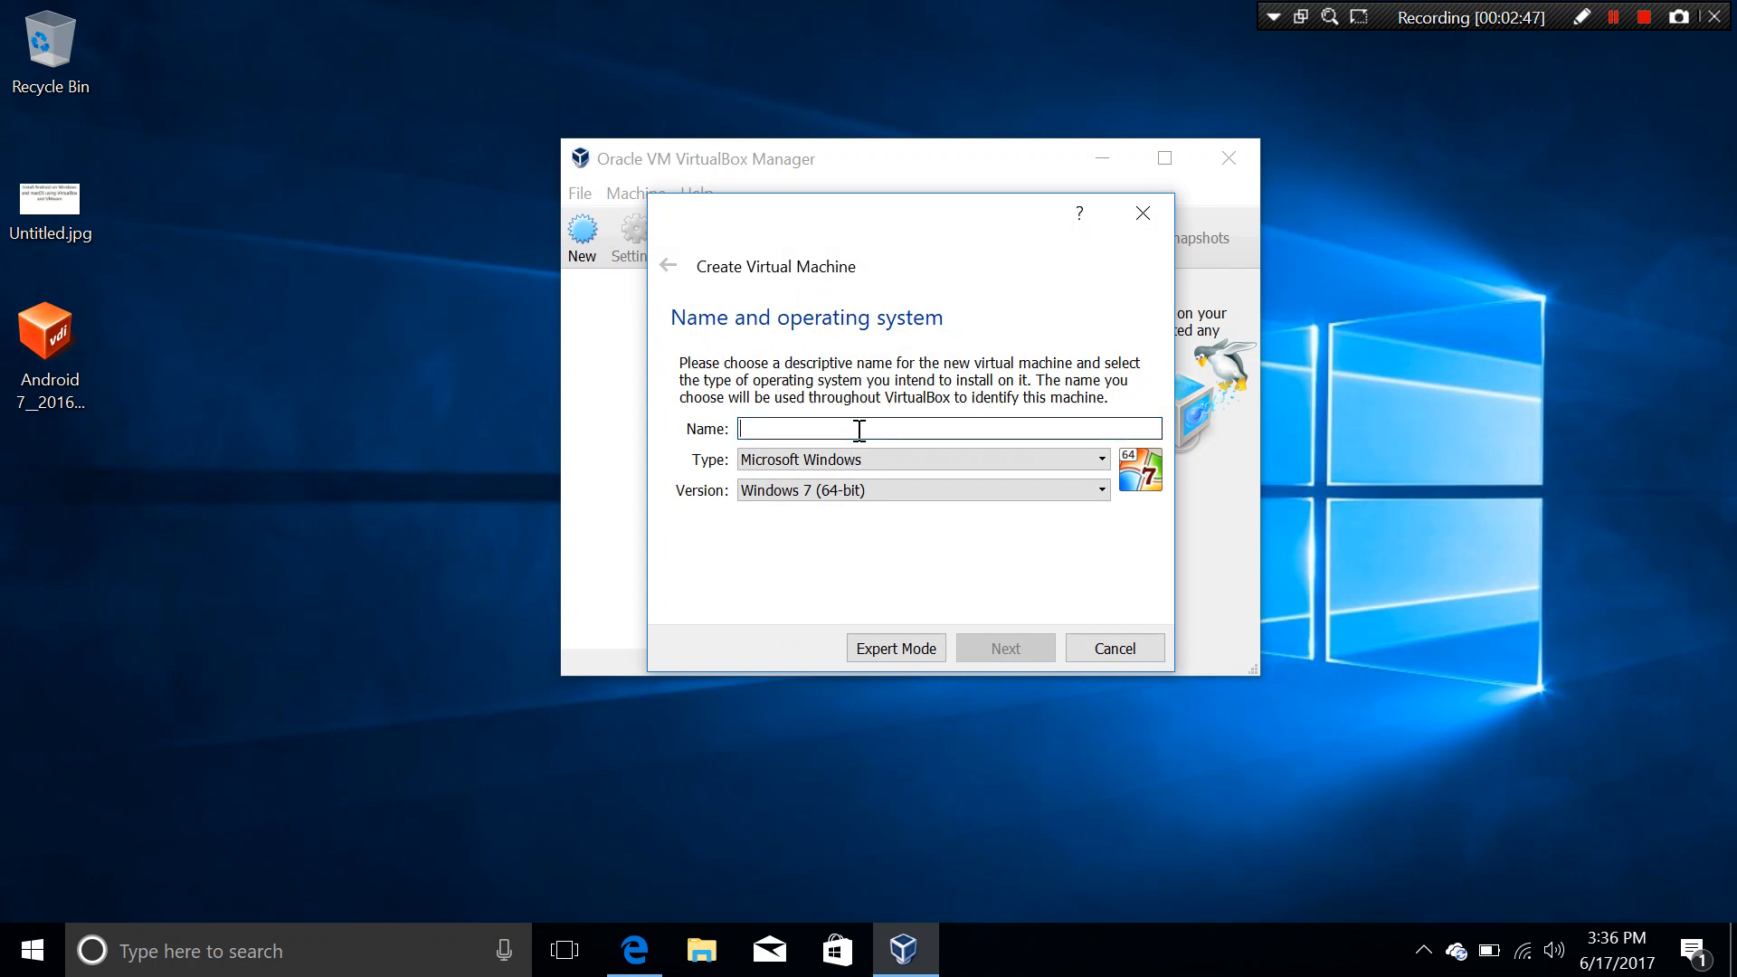
{"action": "type", "text": "And"}
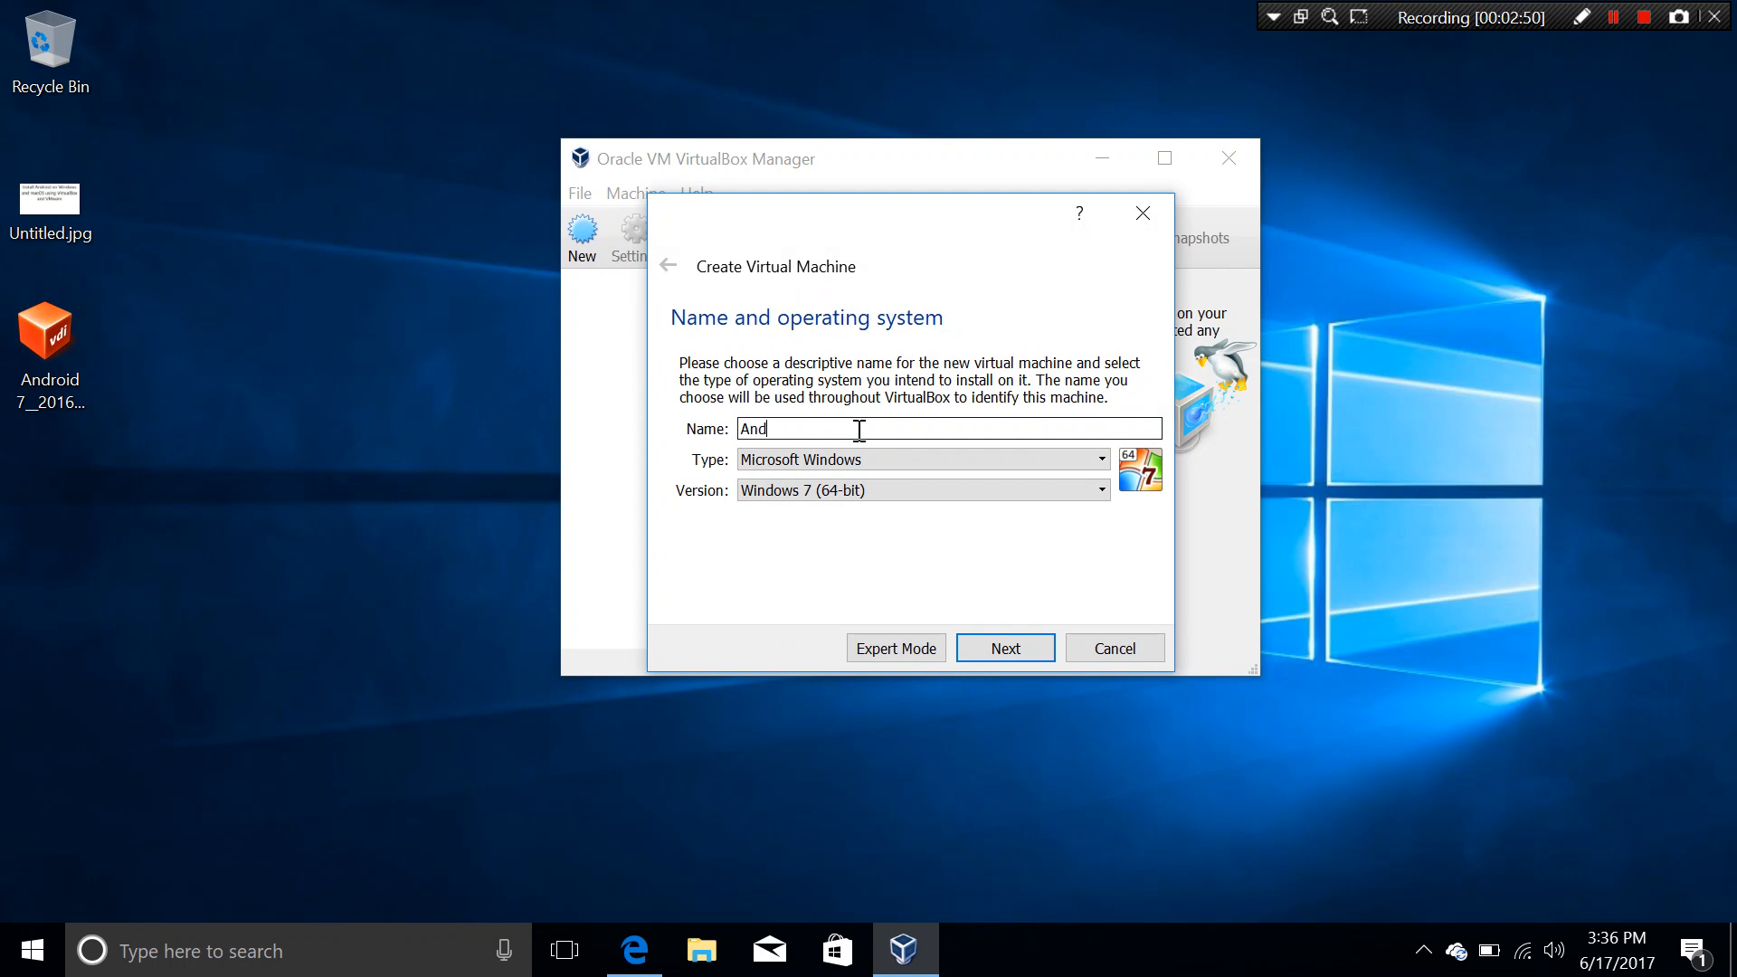
{"action": "type", "text": "roid 7.0"}
{"action": "left_click", "coordinate": [874, 450]}
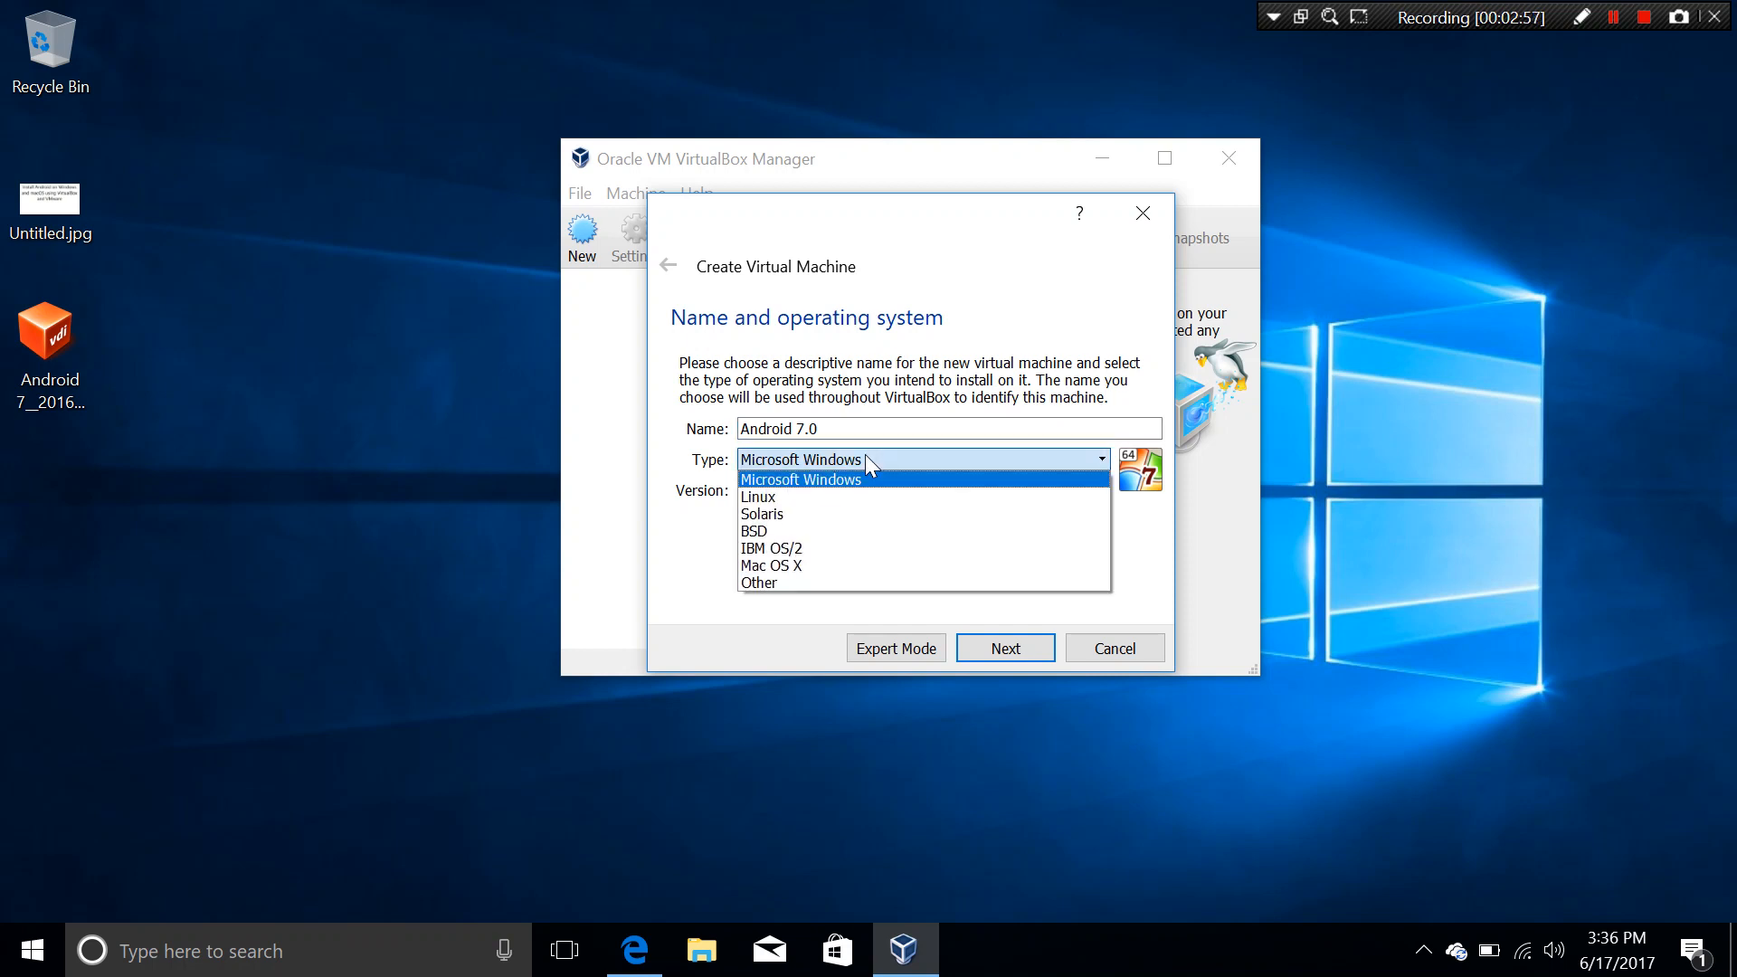
{"action": "left_click", "coordinate": [798, 497]}
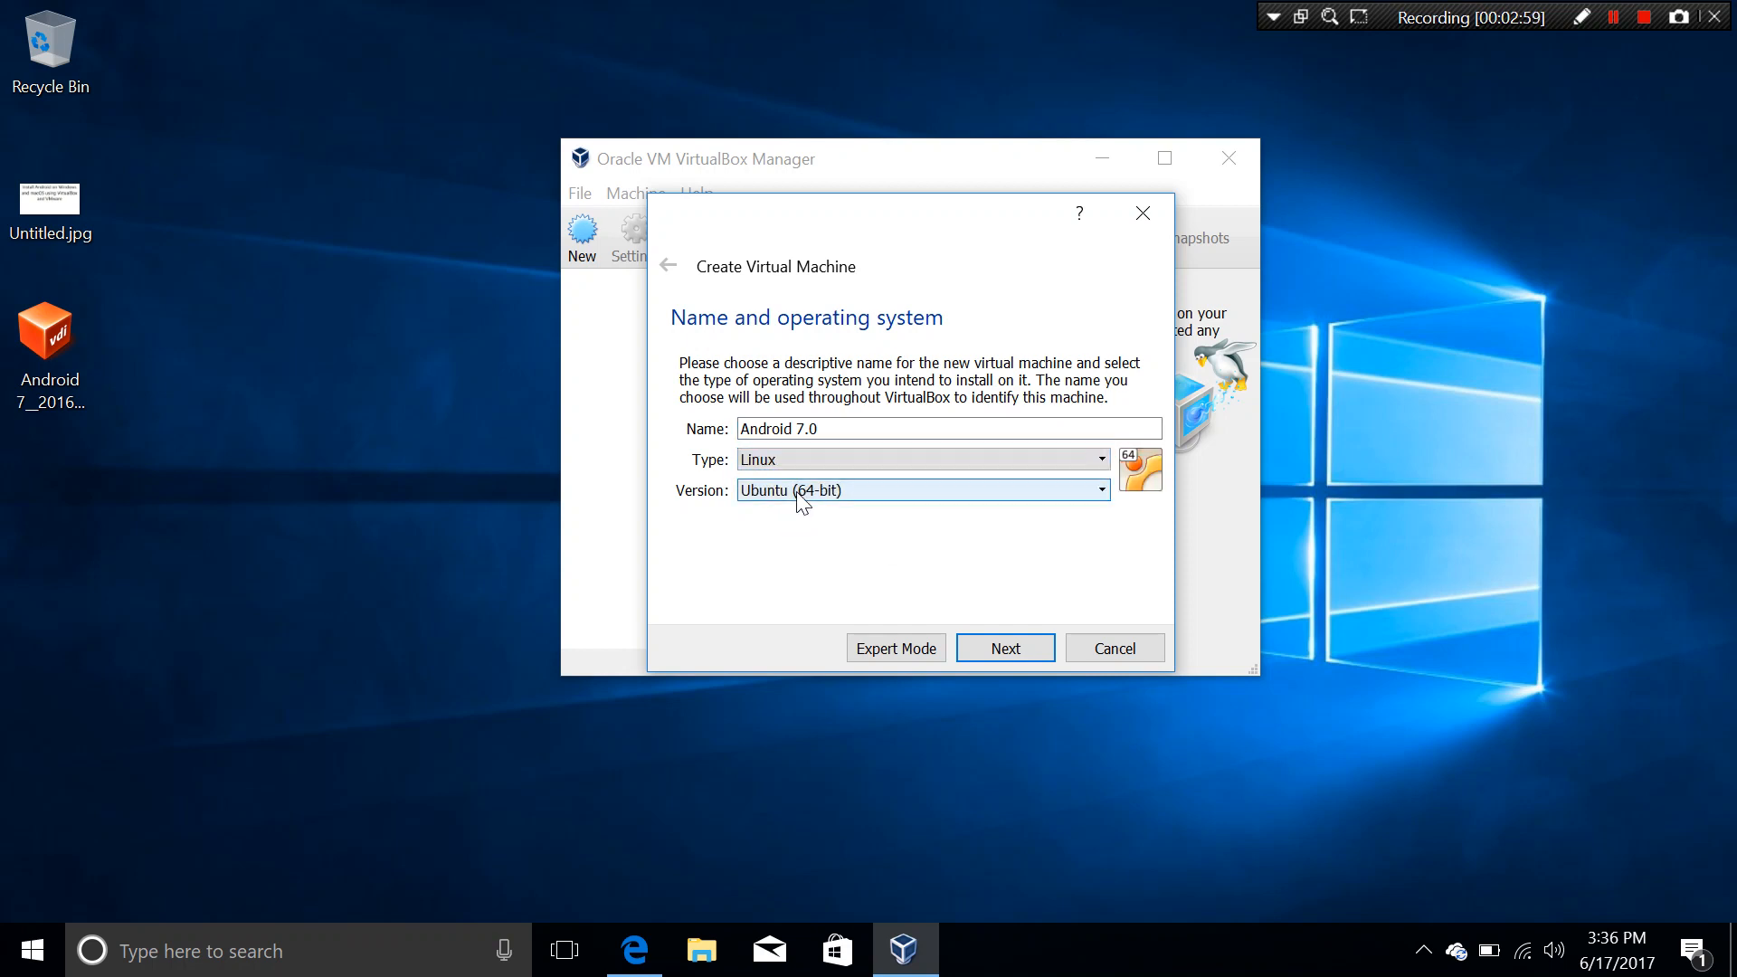
{"action": "left_click", "coordinate": [800, 496]}
{"action": "scroll", "coordinate": [814, 579], "scroll_direction": "down", "scroll_amount": 2}
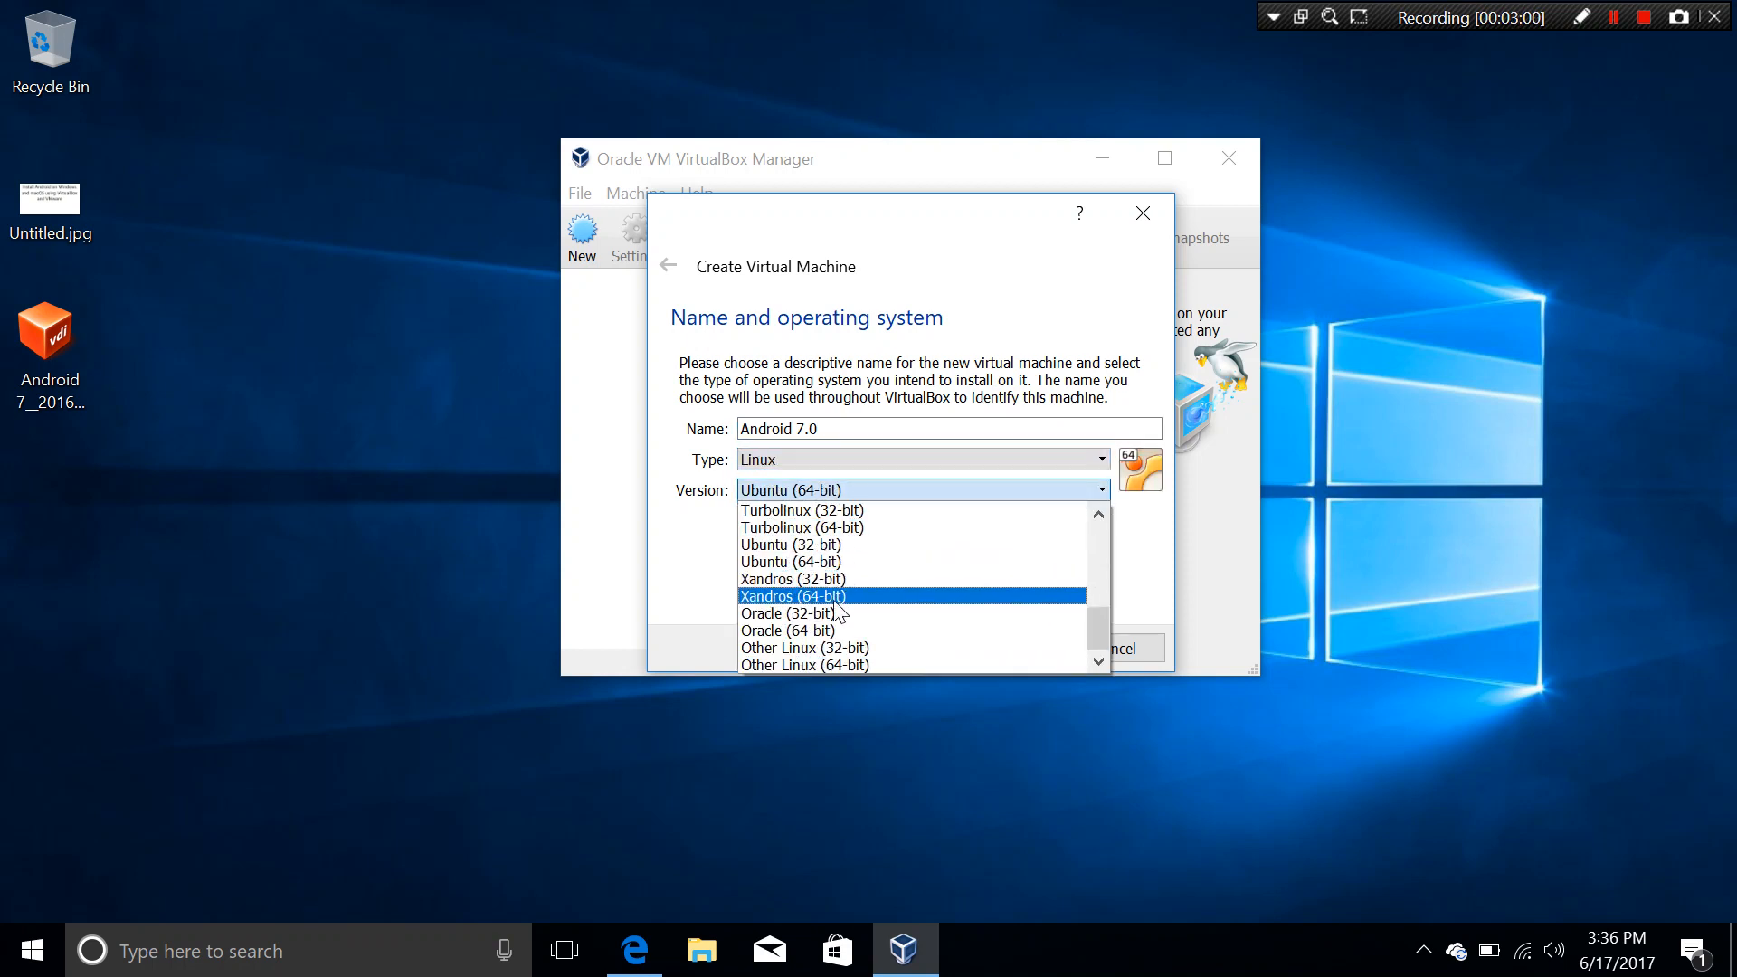
{"action": "left_click", "coordinate": [838, 666]}
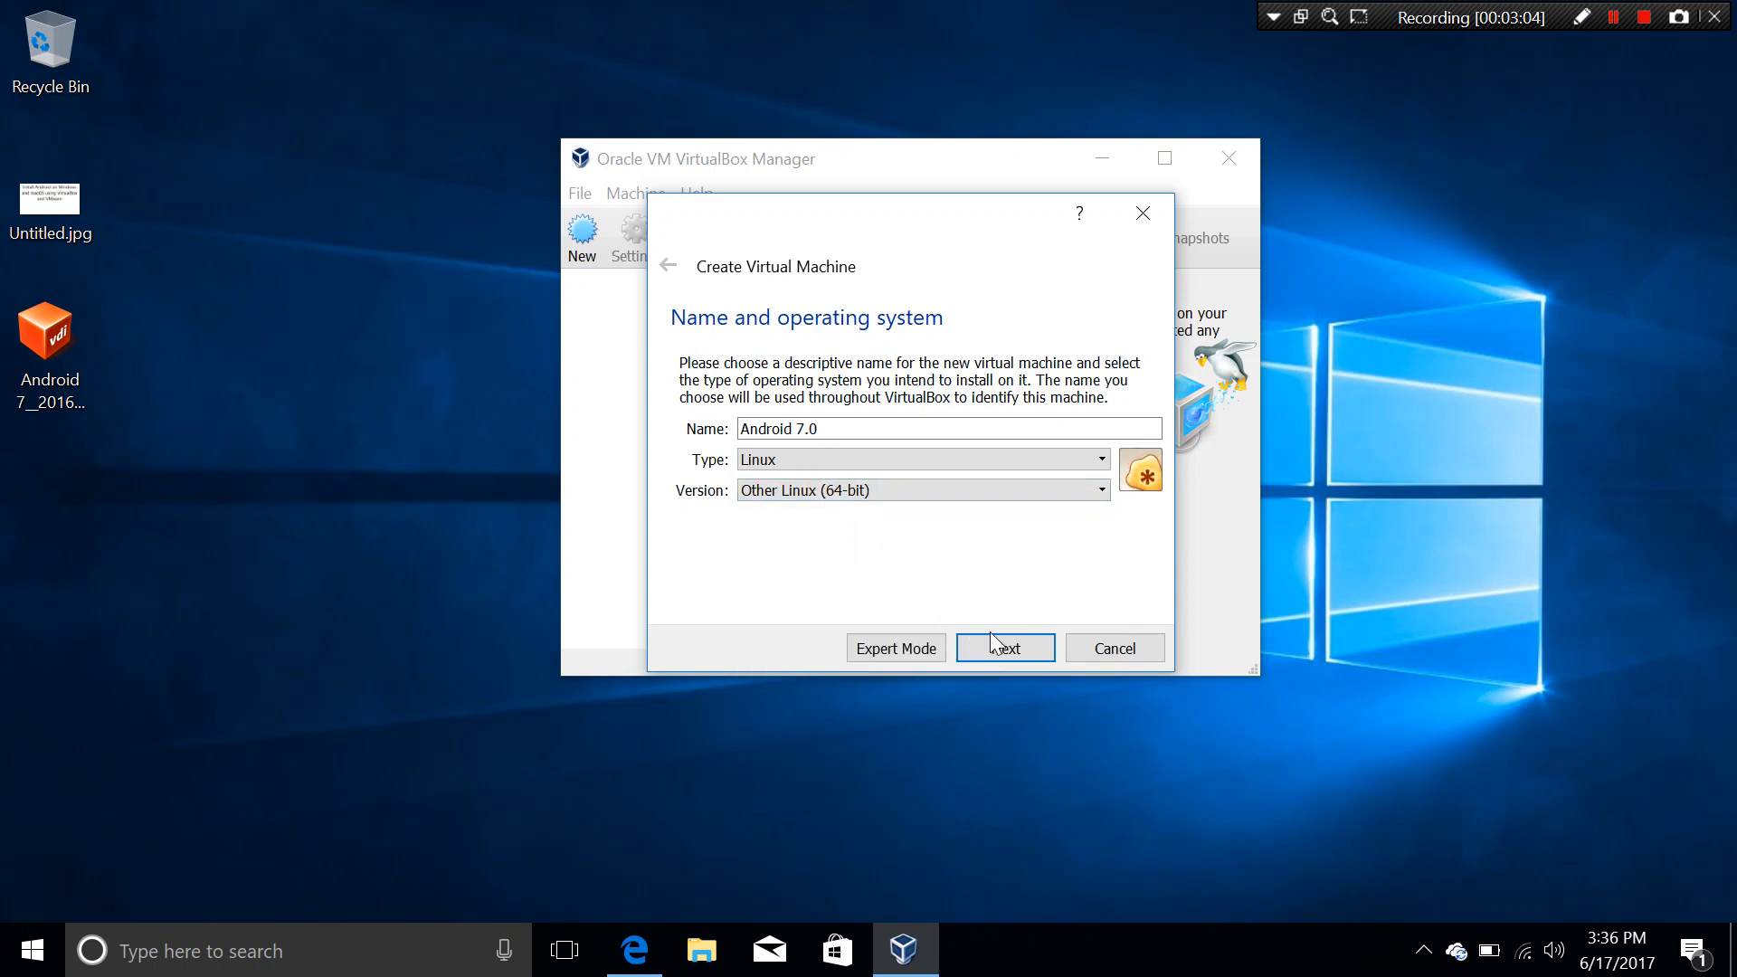
Step: Rename the machine to 'Android 7' after the folder-exists error and continue to memory
{"action": "left_click", "coordinate": [1008, 646]}
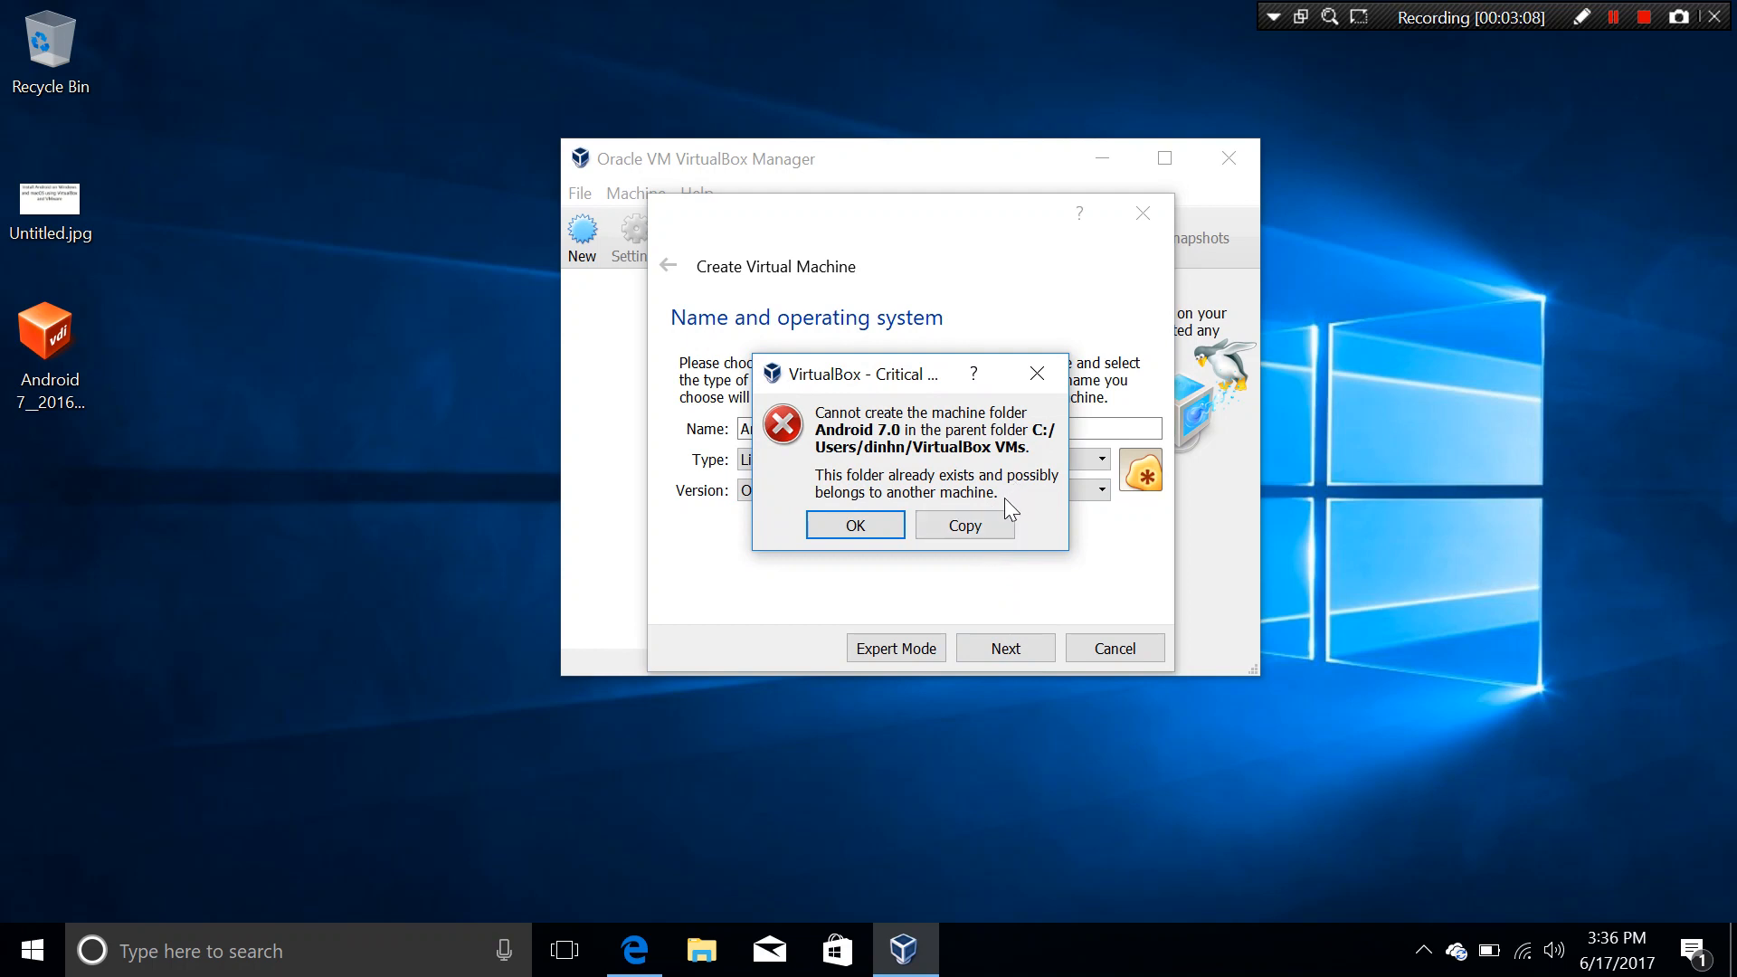
{"action": "left_click", "coordinate": [874, 519]}
{"action": "left_click", "coordinate": [882, 429]}
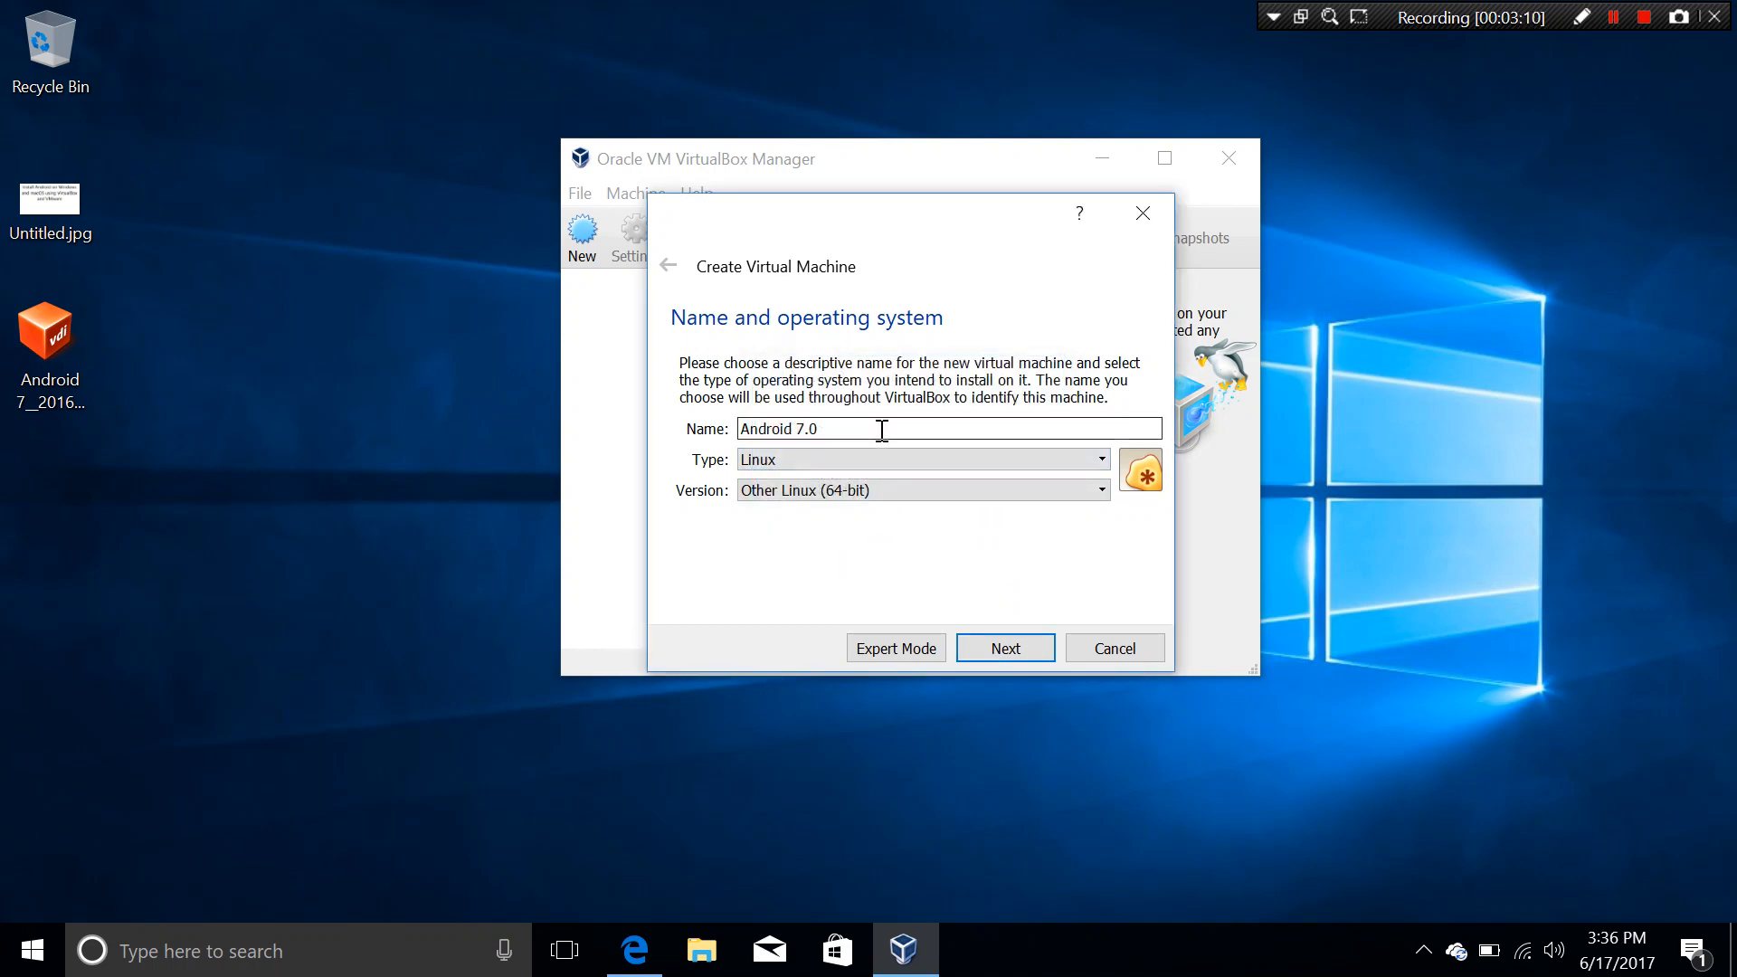
{"action": "key", "text": "BackSpace"}
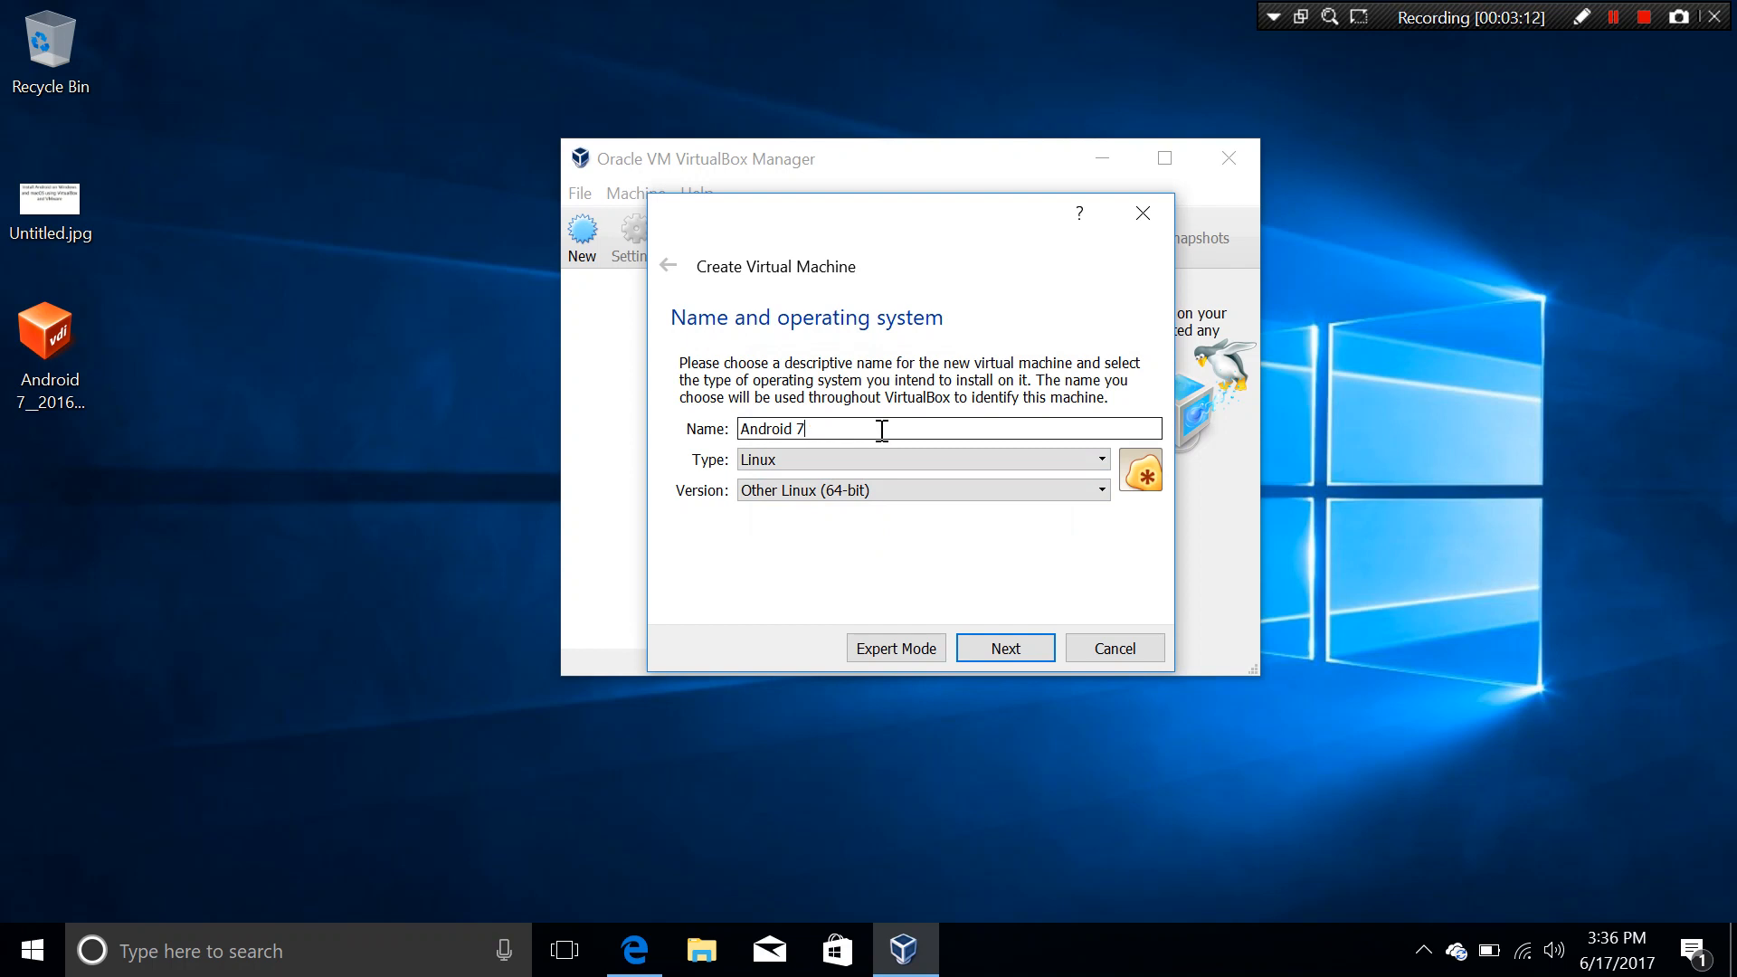
{"action": "left_click", "coordinate": [1037, 648]}
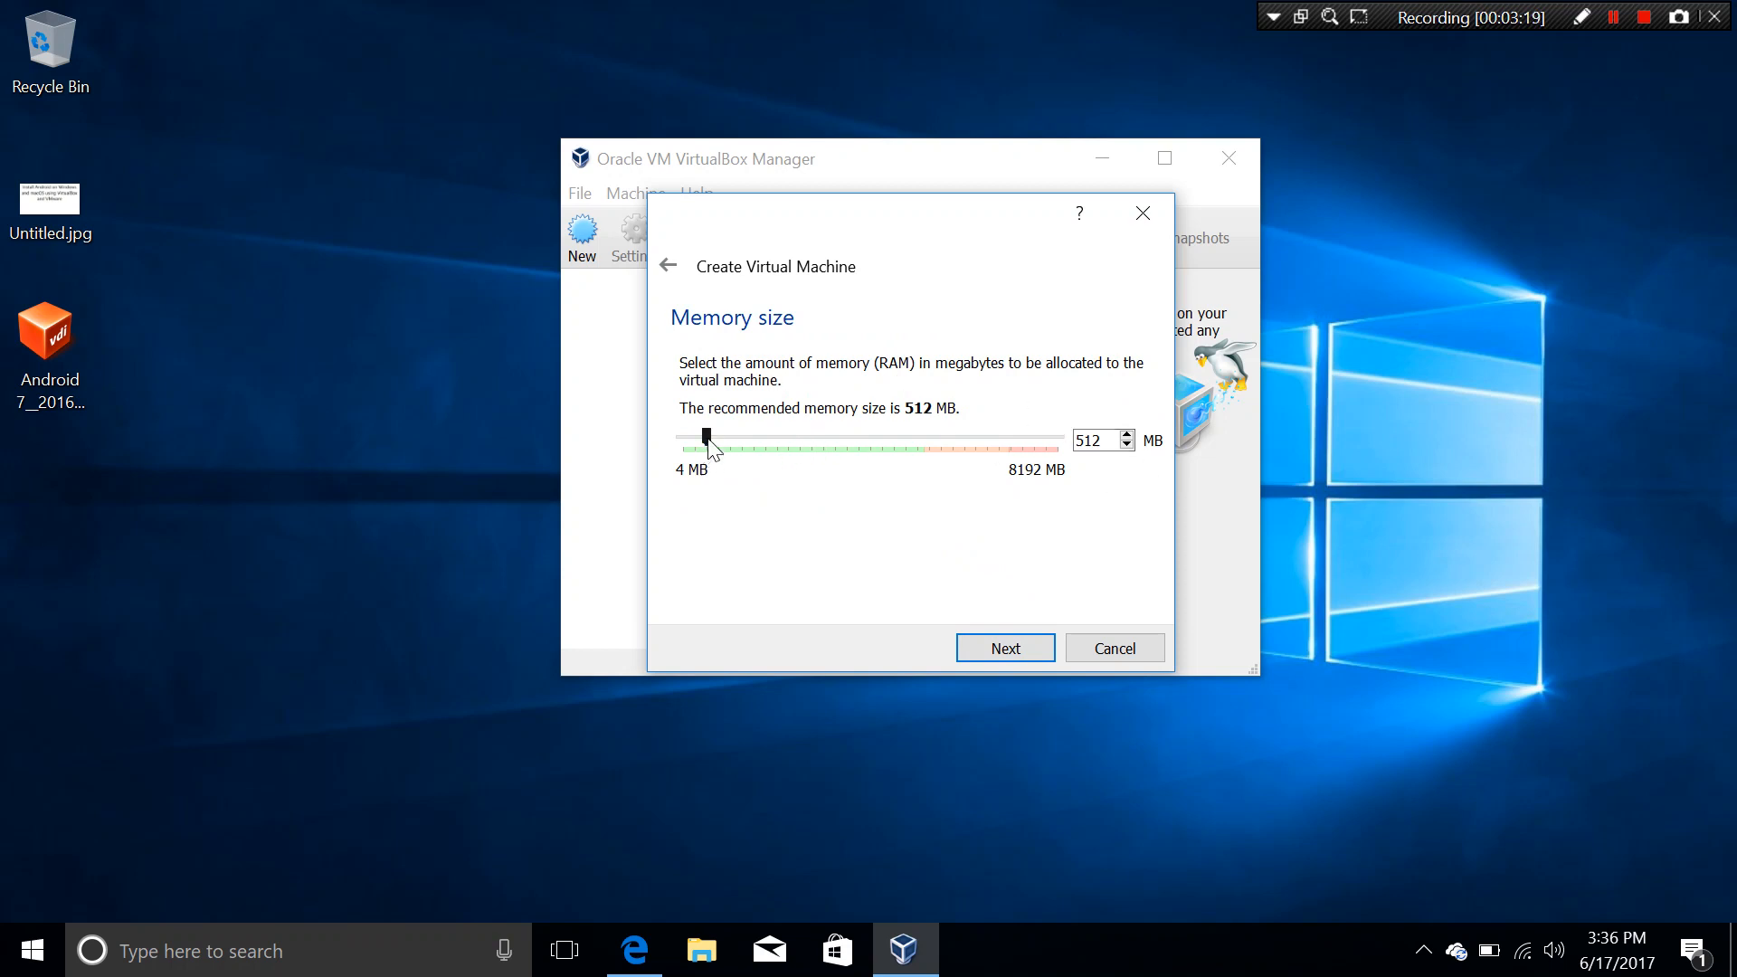
Step: Allocate 2048 MB of memory to the new machine and continue to the hard disk step
{"action": "left_click_drag", "start_coordinate": [707, 439], "coordinate": [783, 441]}
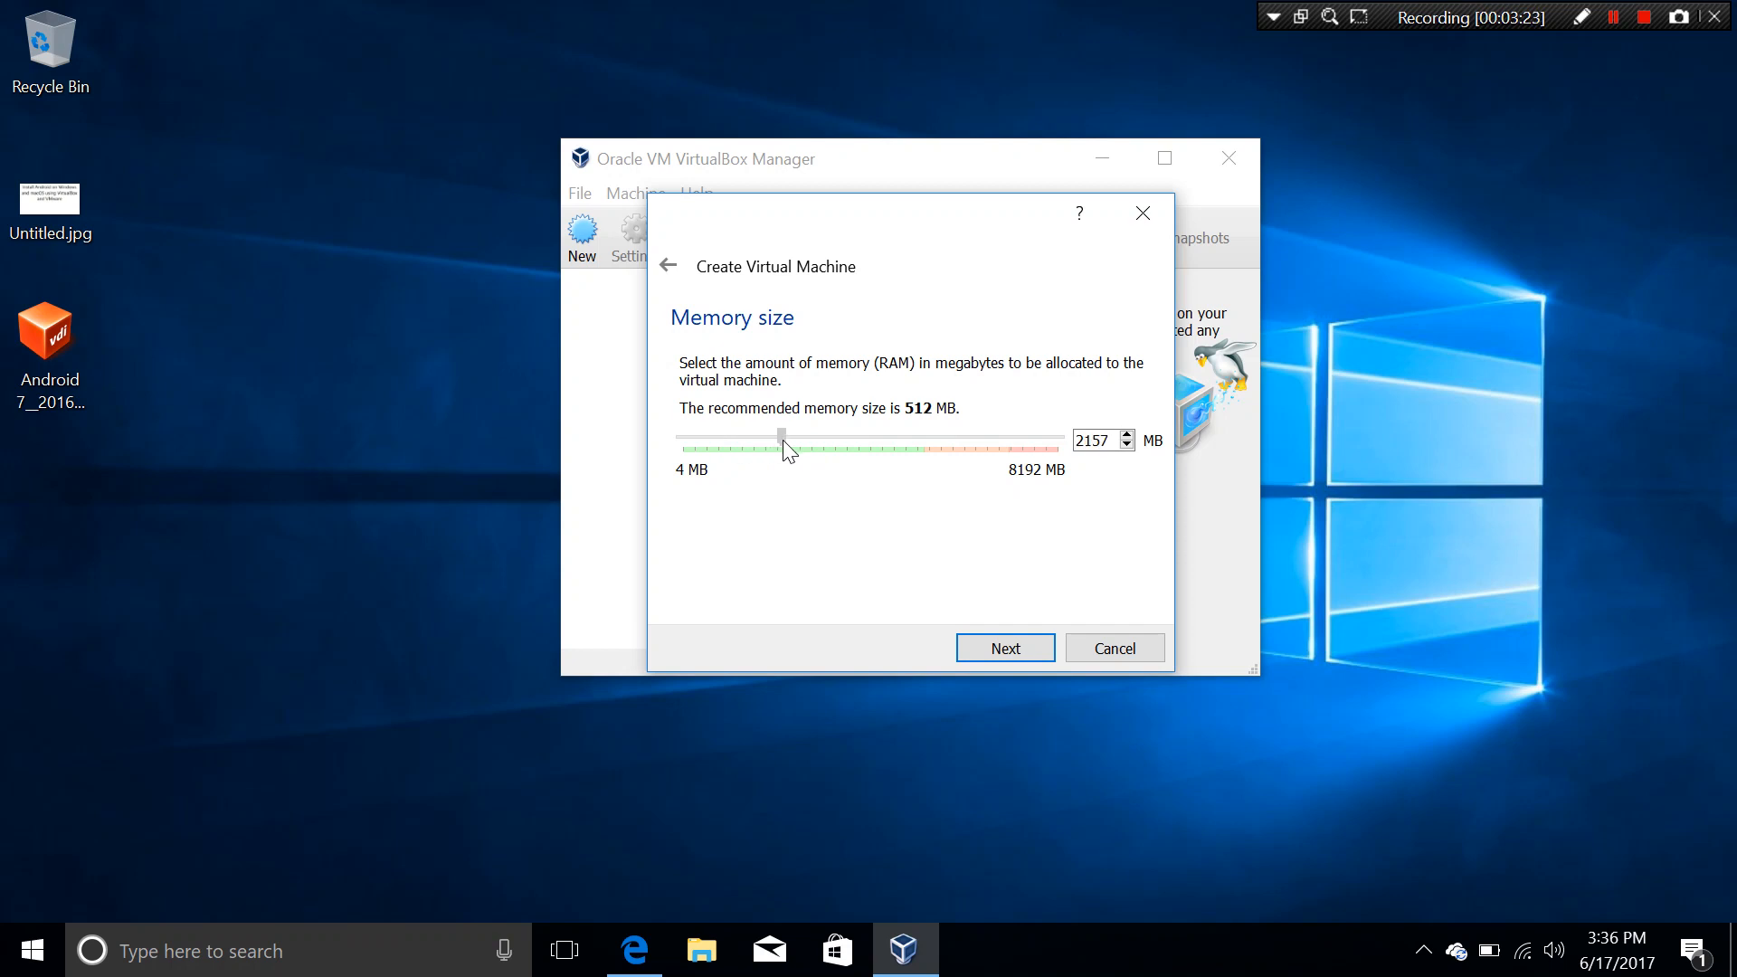
{"action": "left_click", "coordinate": [1110, 441]}
{"action": "double_click", "coordinate": [1086, 437]}
{"action": "type", "text": "2048"}
{"action": "left_click", "coordinate": [1012, 650]}
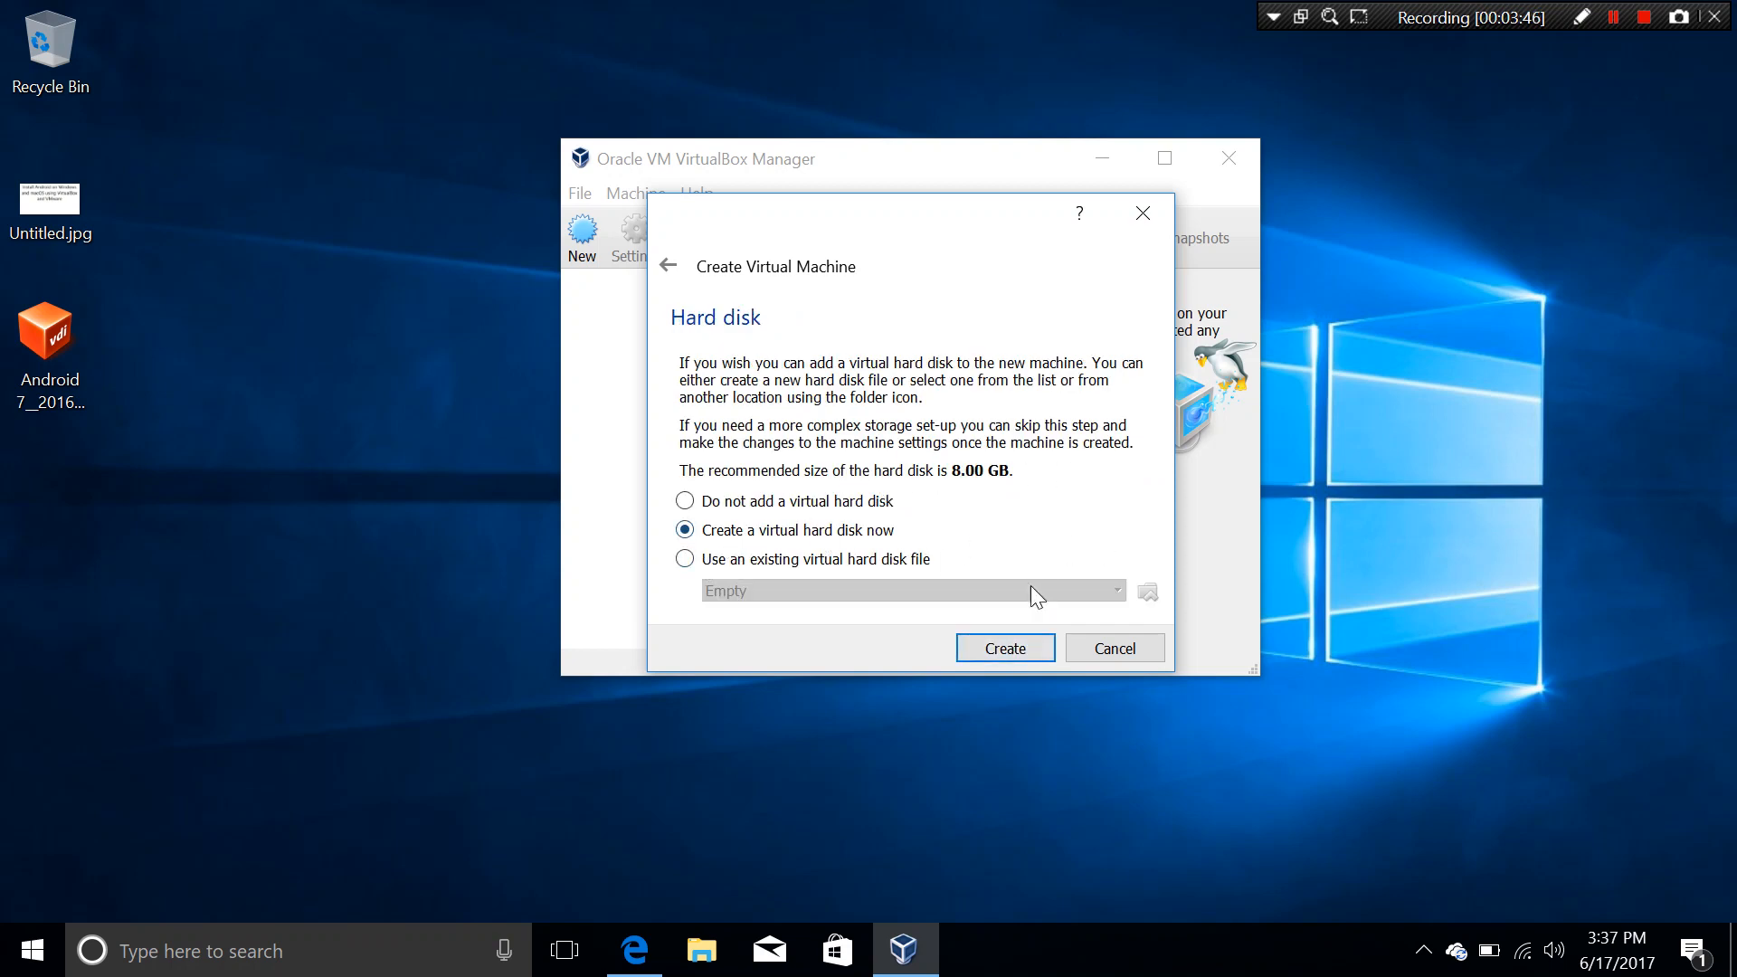
Step: Create an 8.00 GB dynamically allocated VDI hard disk for the Android 7 machine
{"action": "left_click", "coordinate": [994, 648]}
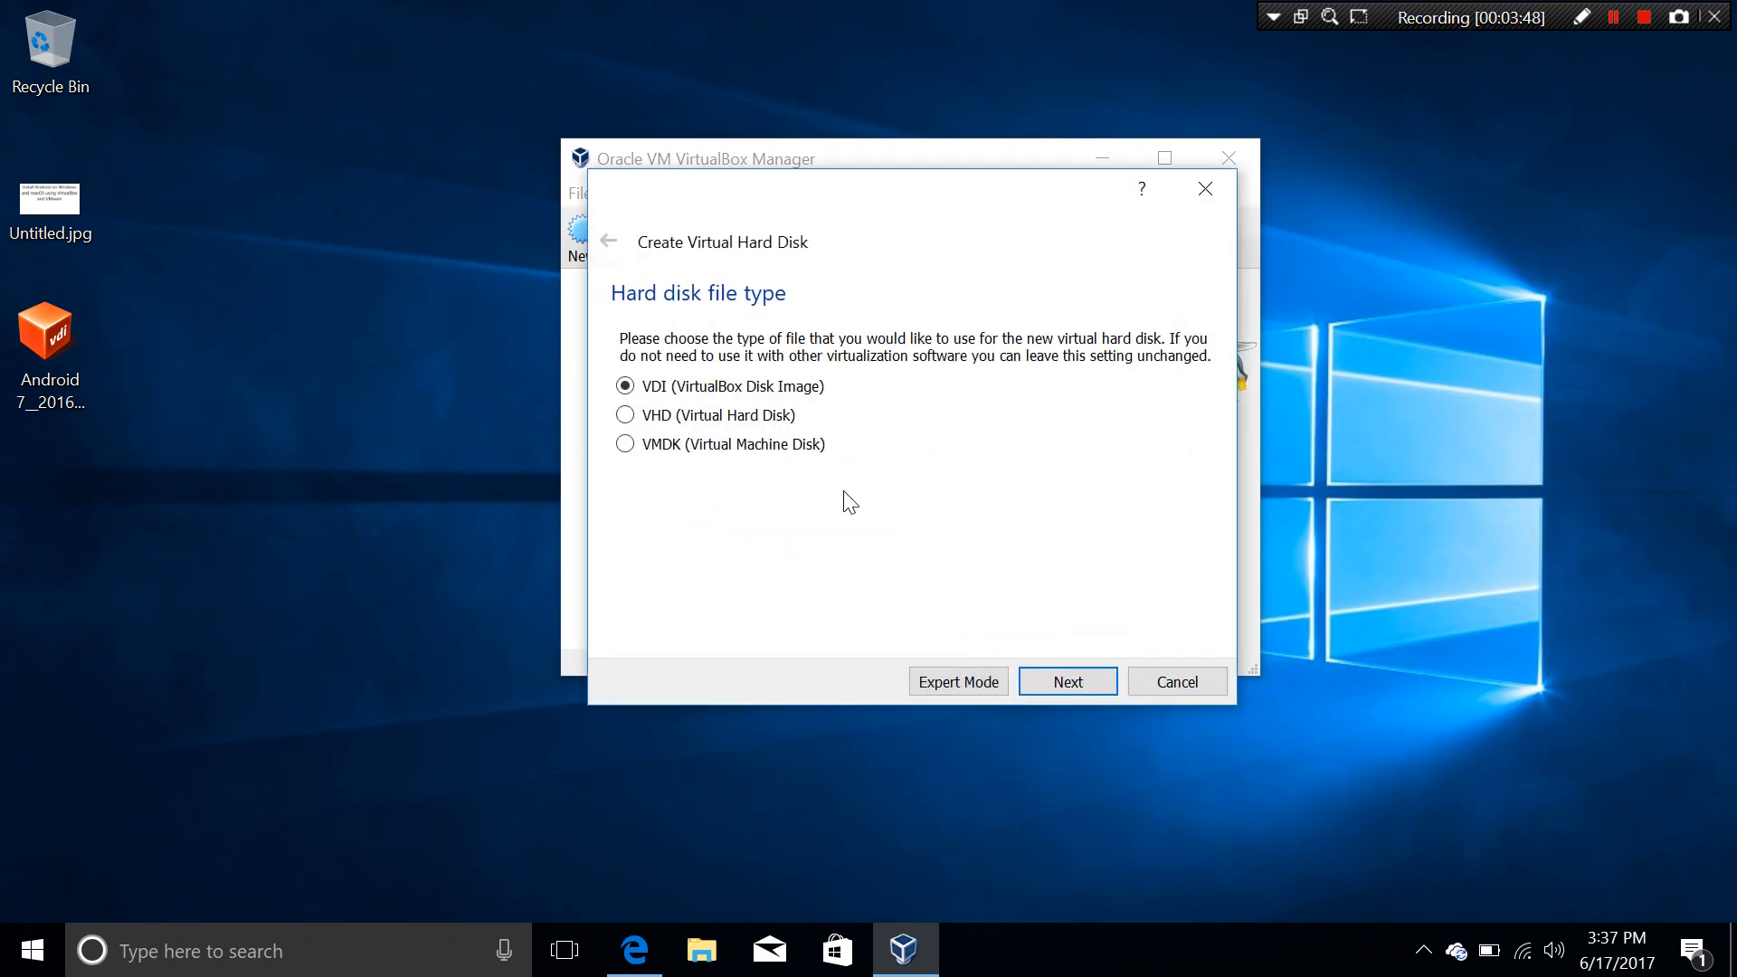
{"action": "left_click", "coordinate": [1080, 686]}
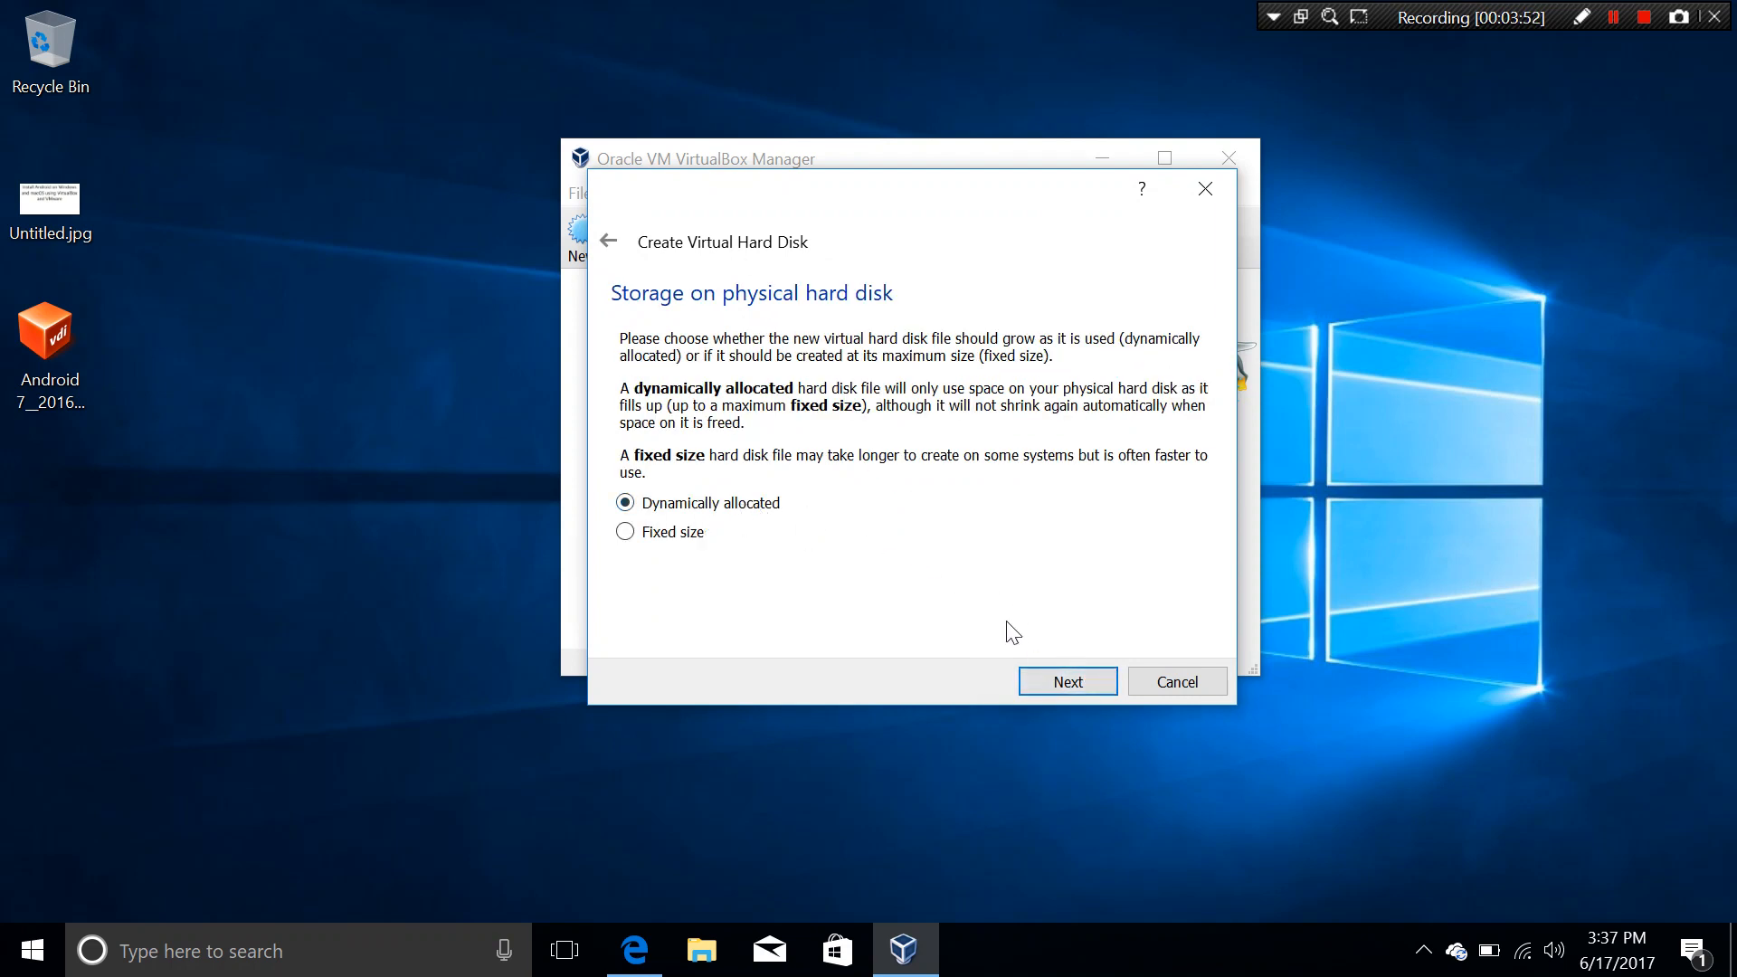
{"action": "left_click", "coordinate": [1054, 678]}
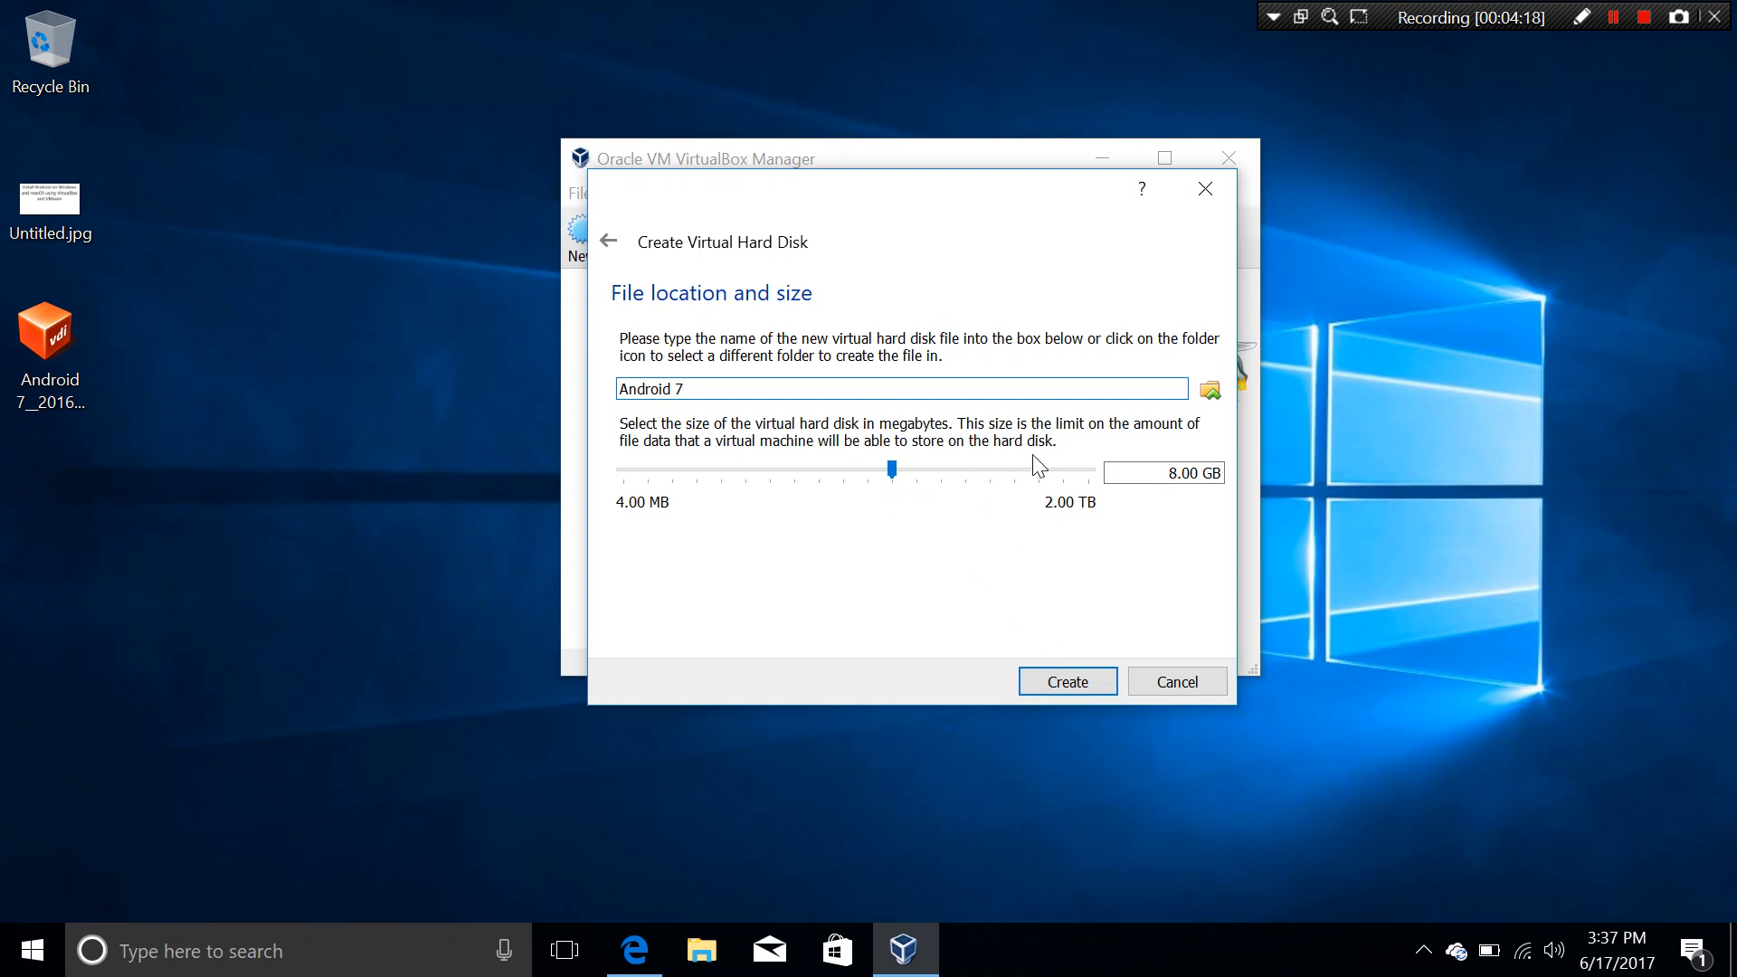
{"action": "left_click", "coordinate": [1073, 682]}
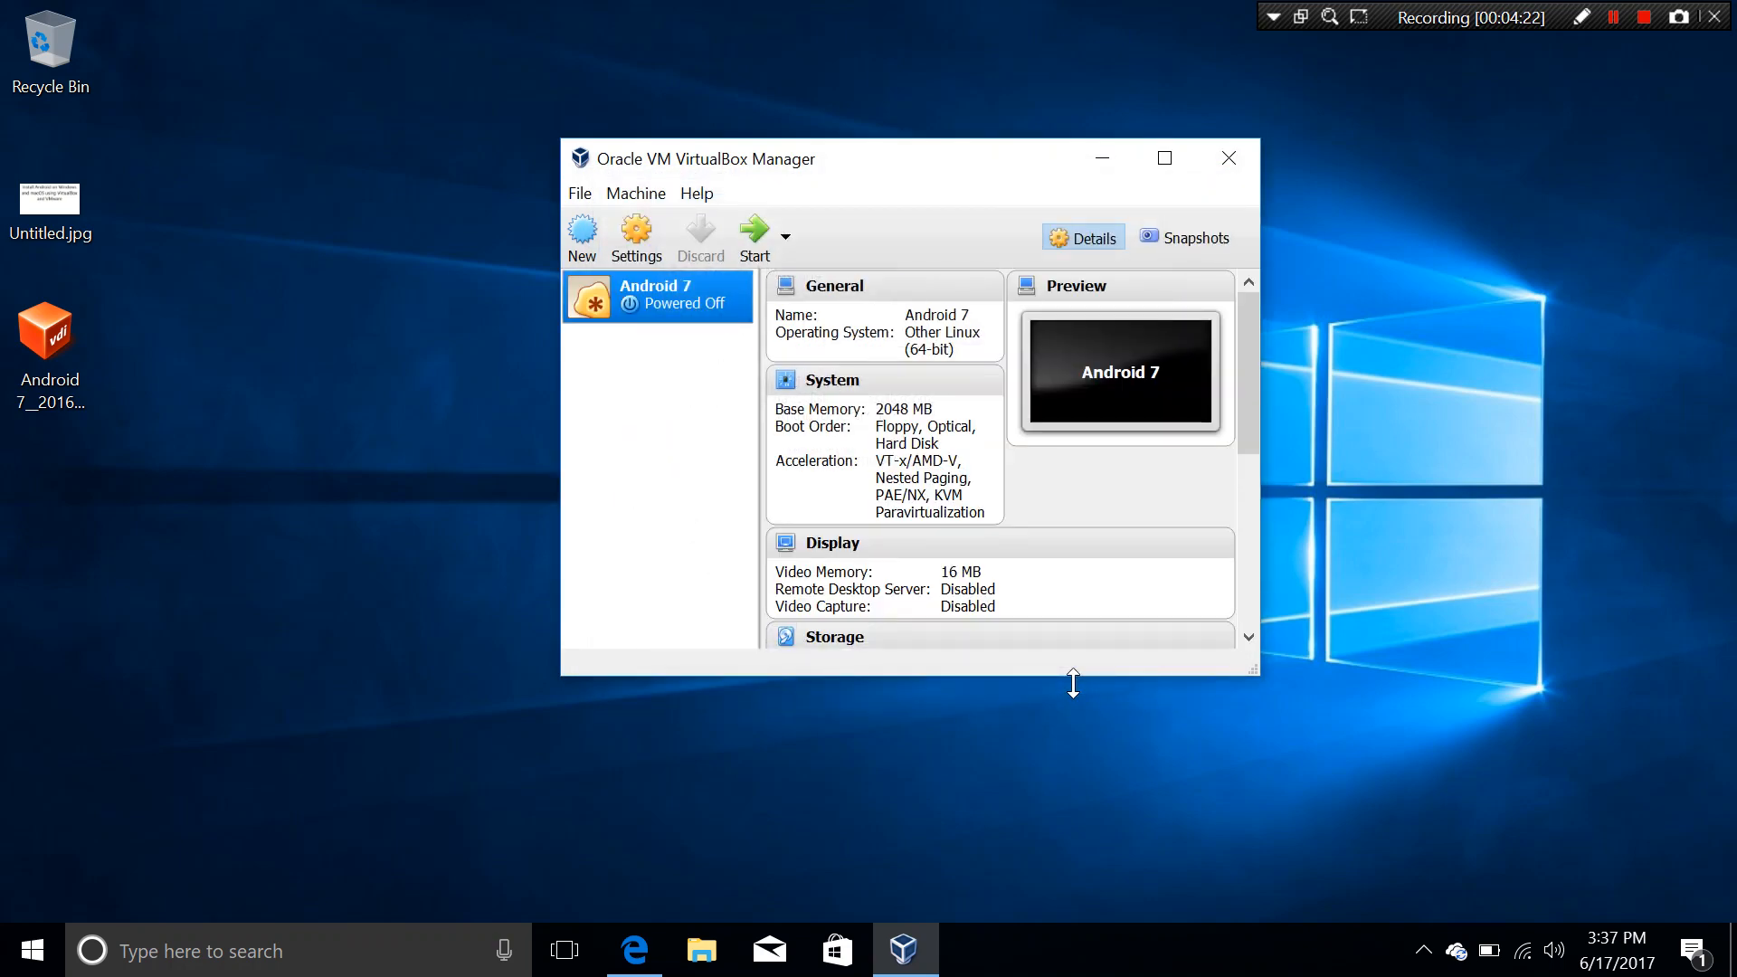
Step: Review the Android 7 details pane, then open the machine's Settings dialog
{"action": "scroll", "coordinate": [1055, 519], "scroll_direction": "down", "scroll_amount": 8}
{"action": "scroll", "coordinate": [1055, 507], "scroll_direction": "up", "scroll_amount": 6}
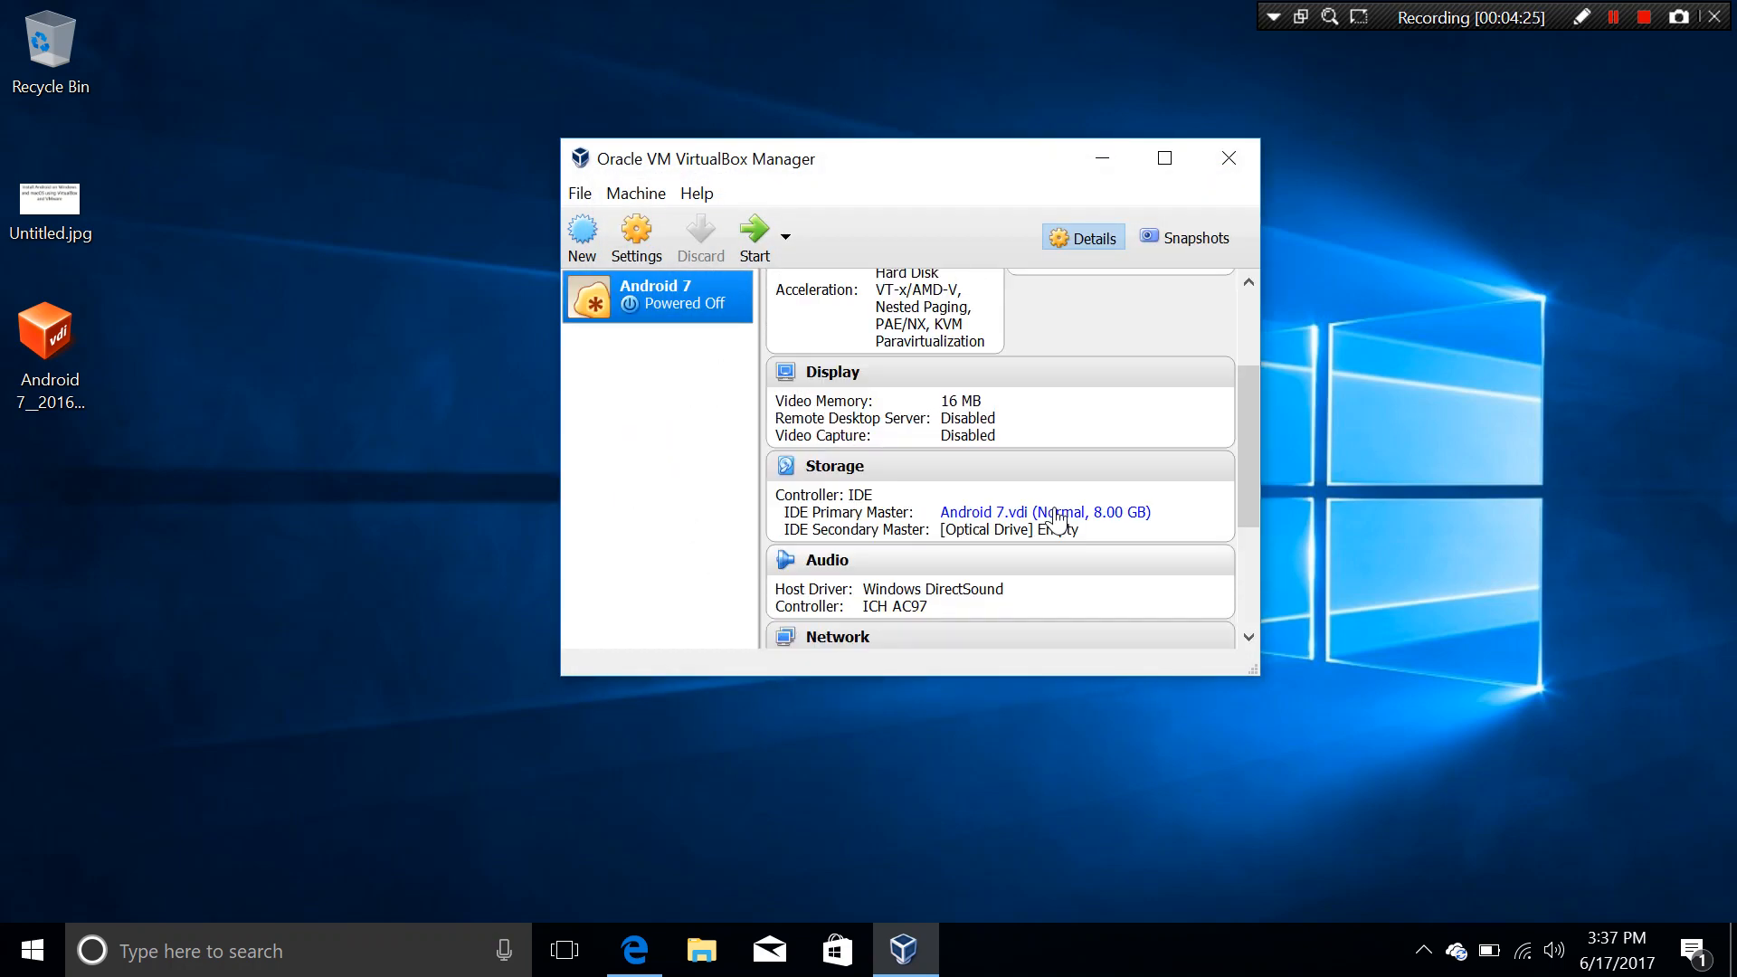
{"action": "scroll", "coordinate": [1060, 518], "scroll_direction": "up", "scroll_amount": 1}
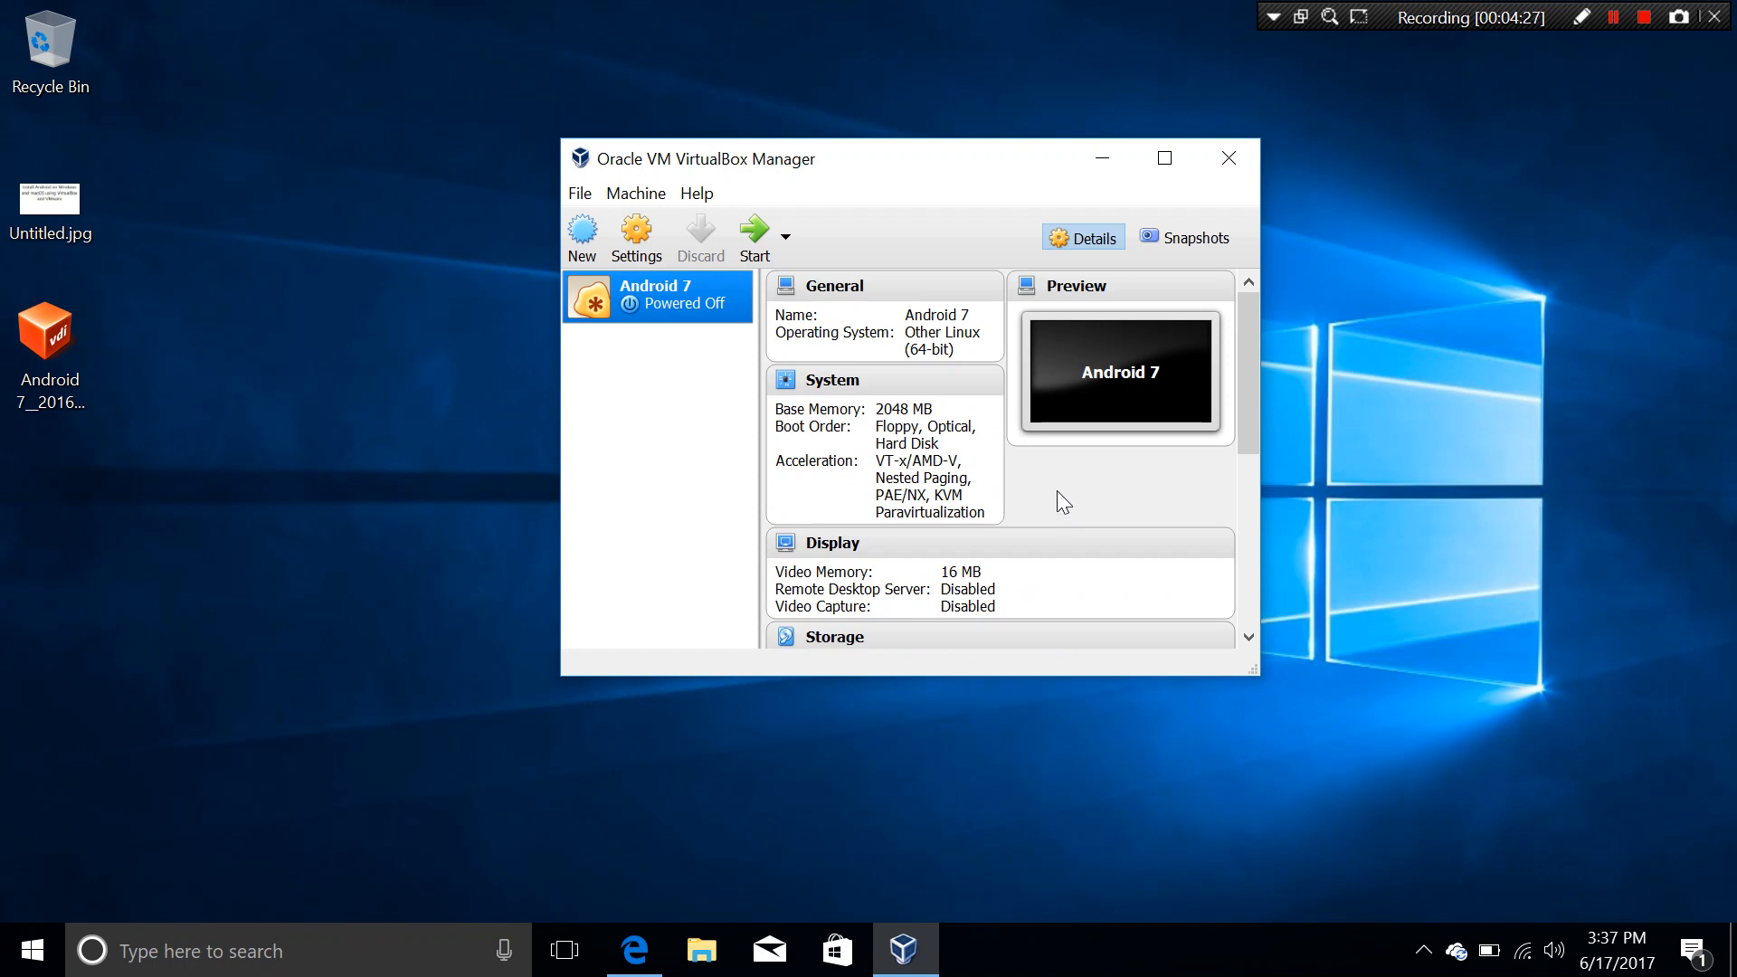
{"action": "left_click", "coordinate": [643, 236]}
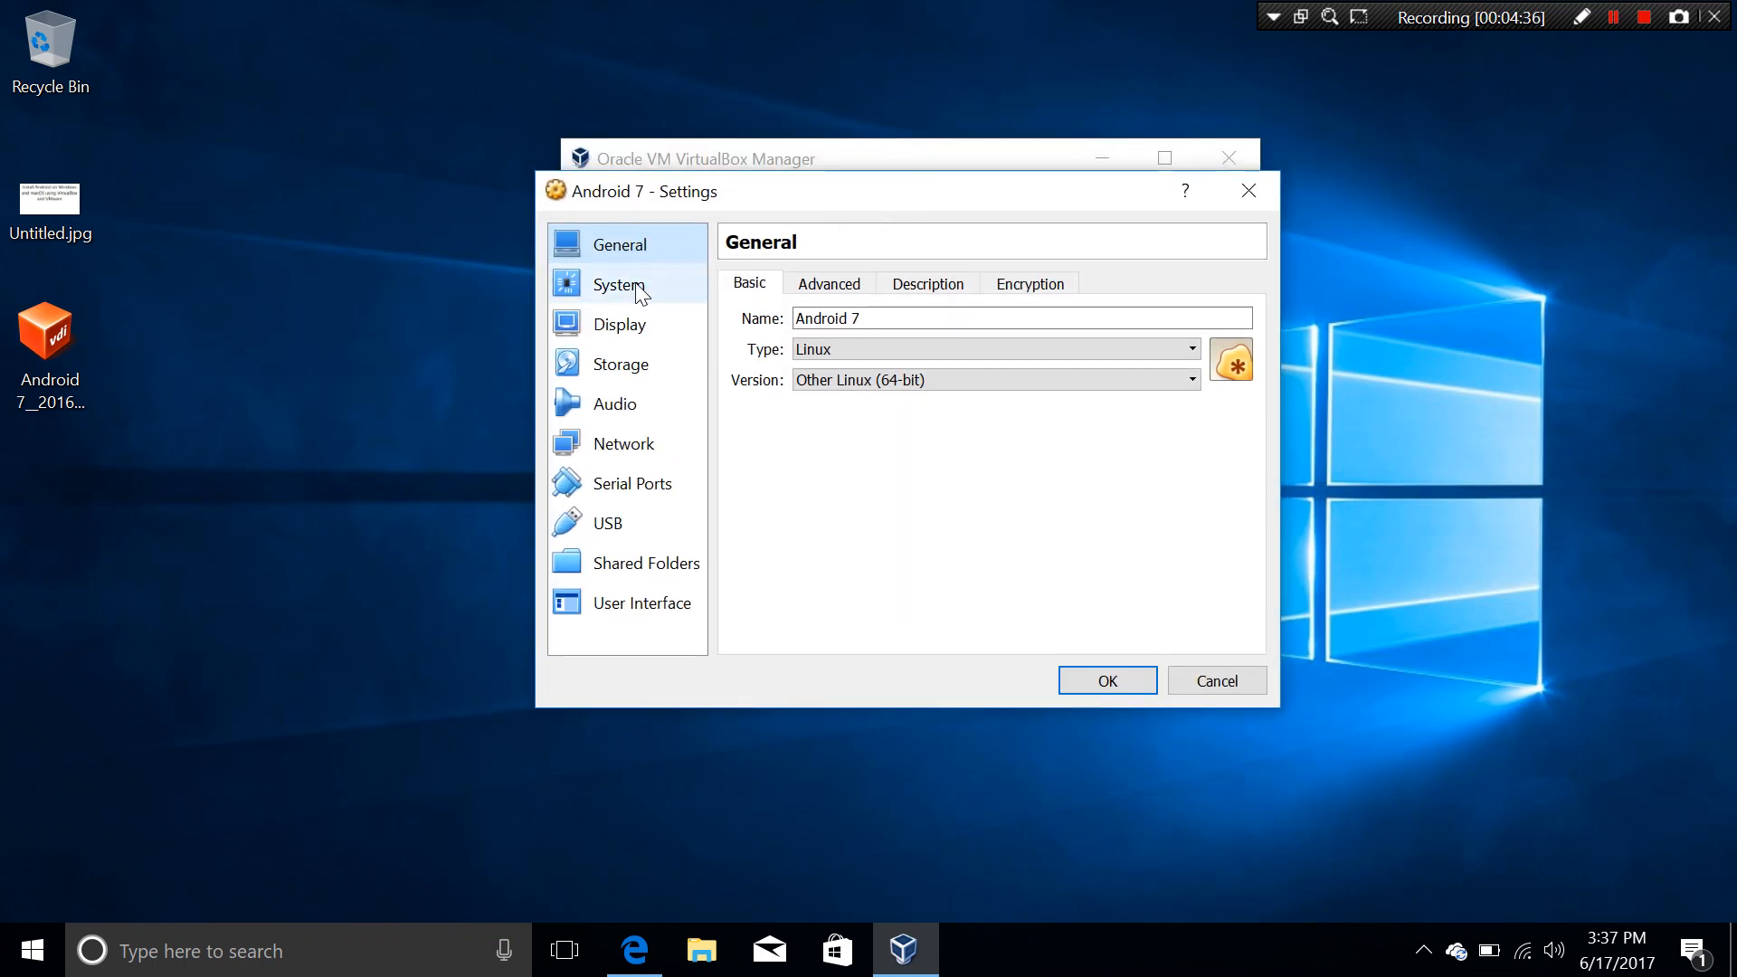
Step: Give the Android 7 machine 2 processors in System settings
{"action": "left_click", "coordinate": [639, 290]}
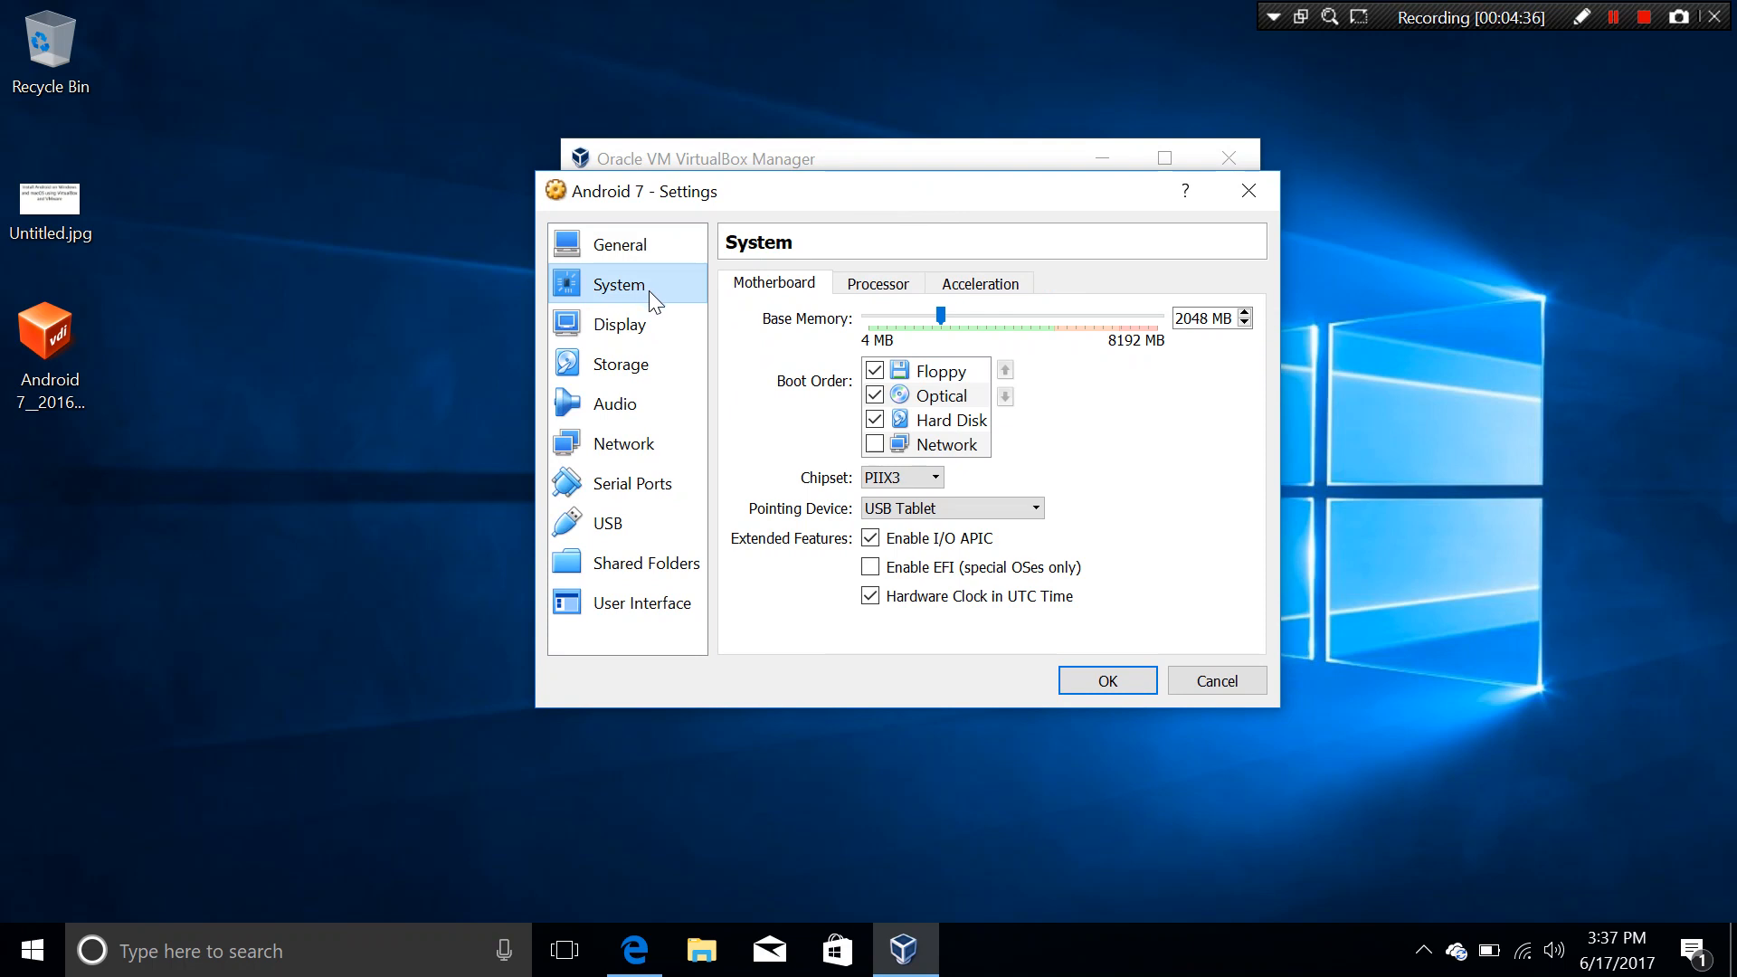
{"action": "left_click", "coordinate": [864, 282]}
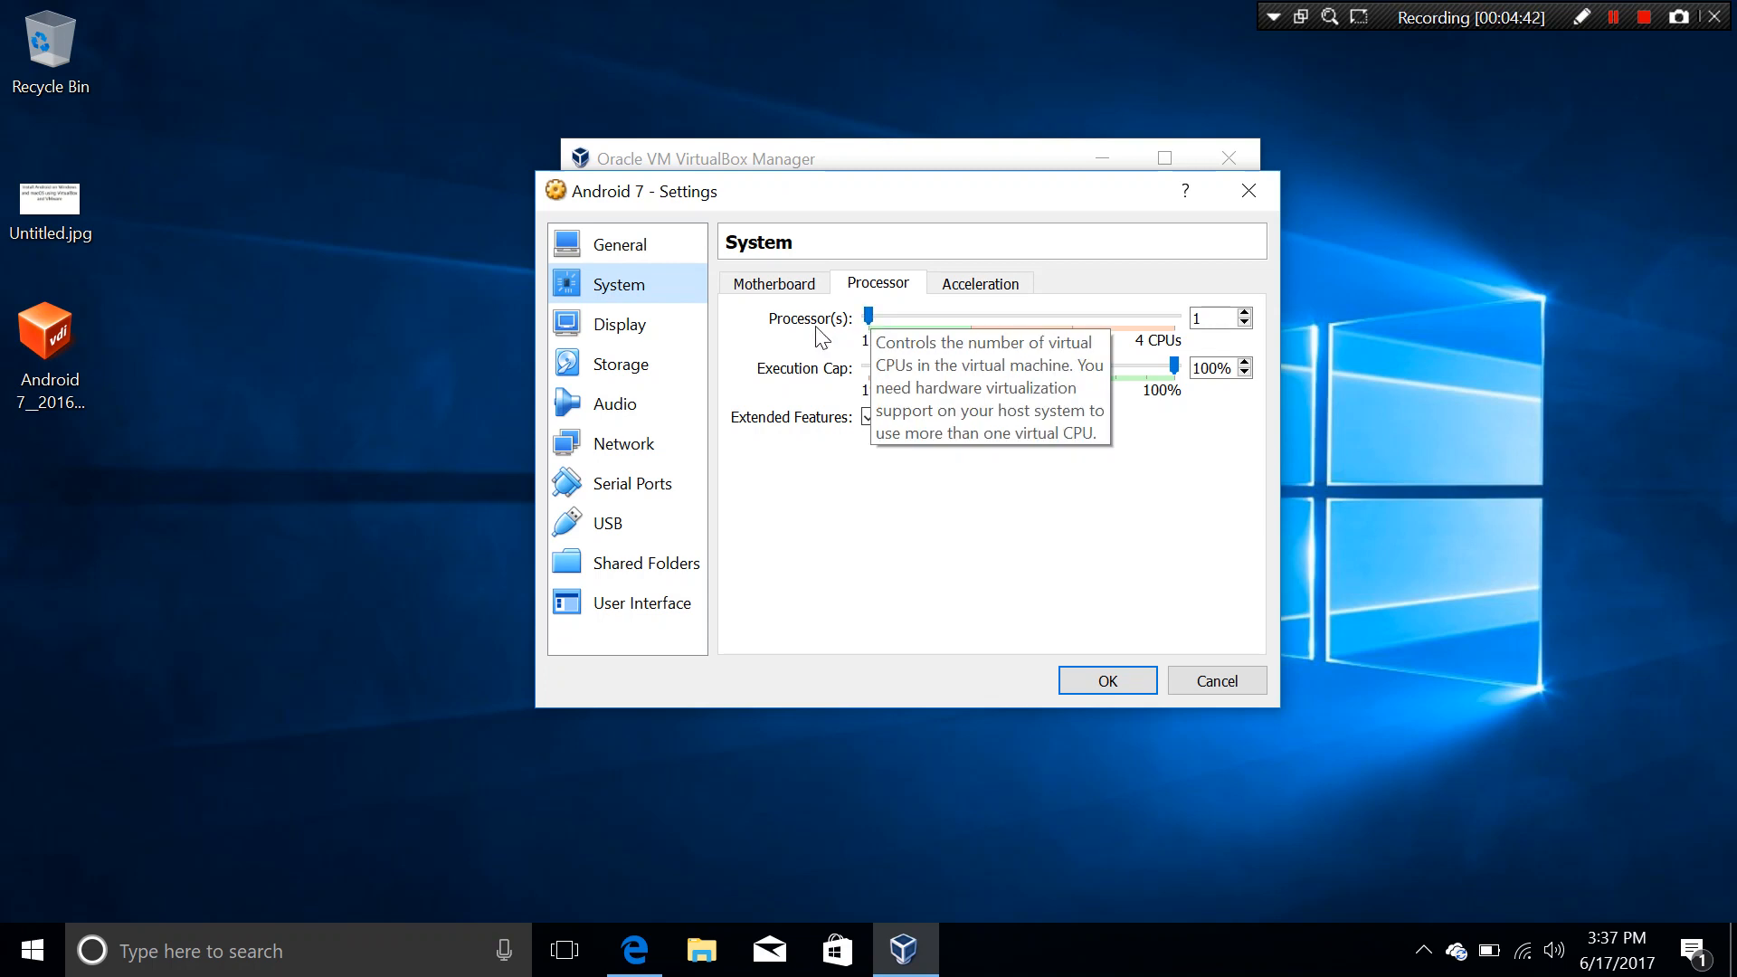
{"action": "left_click_drag", "start_coordinate": [874, 317], "coordinate": [977, 322]}
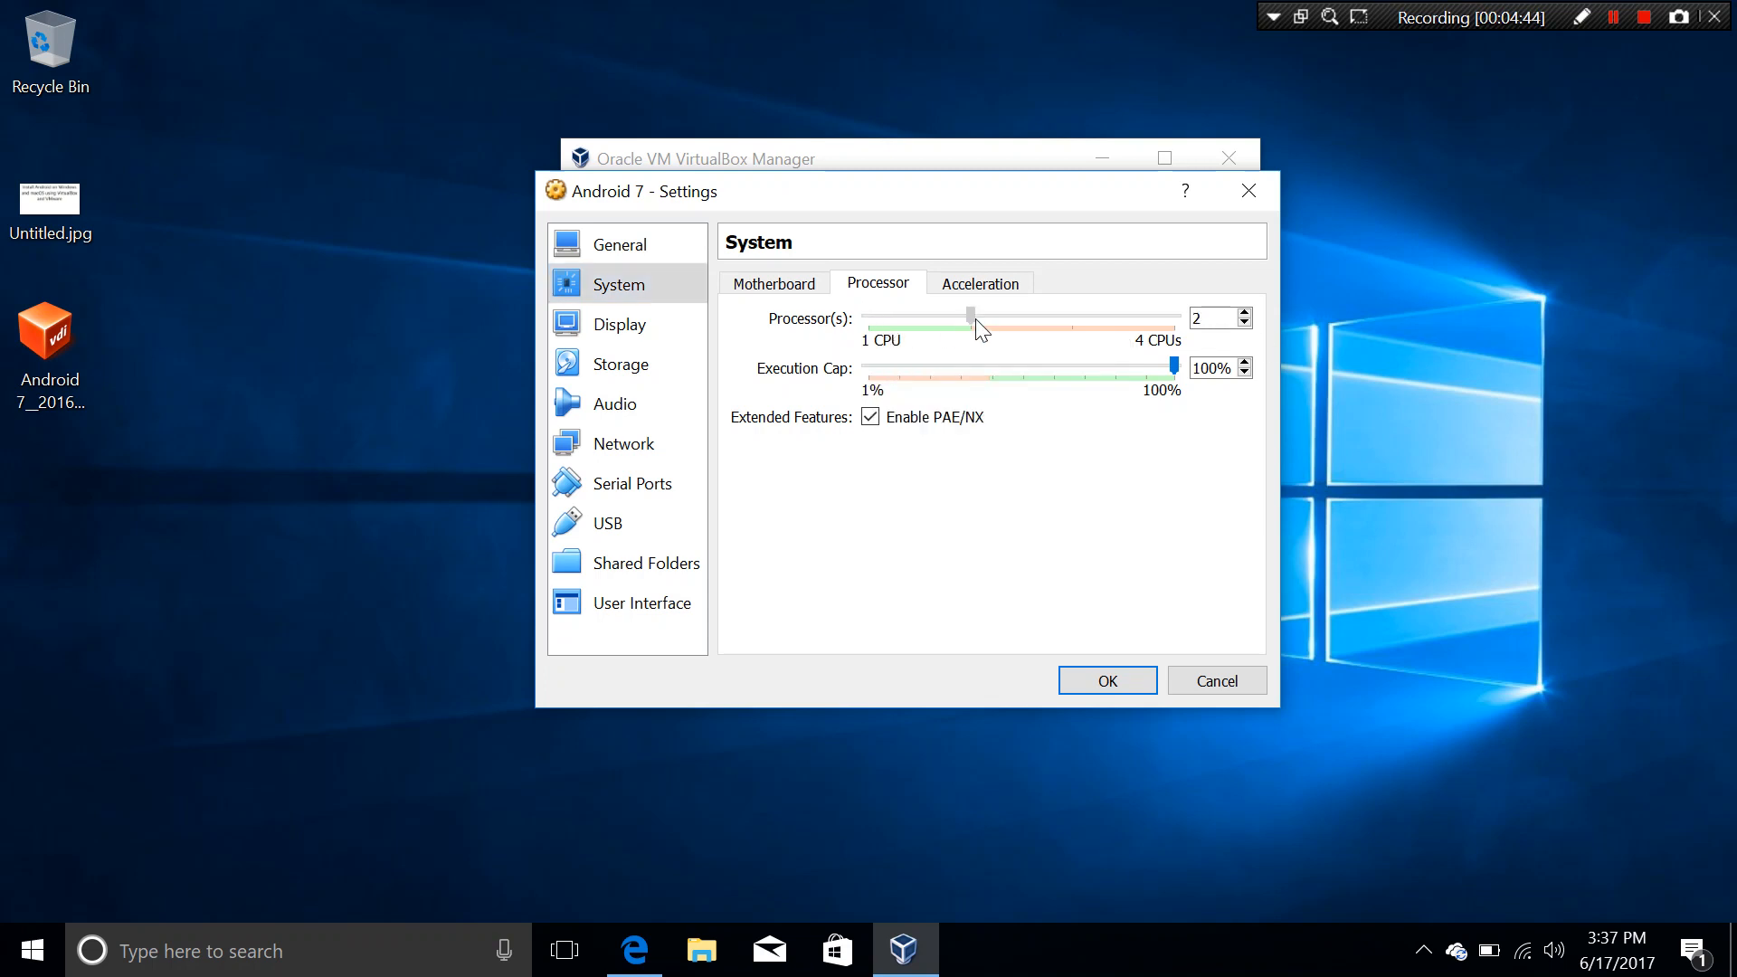
Step: Raise video memory to 128 MB in Display, then view the Storage settings
{"action": "left_click", "coordinate": [651, 323]}
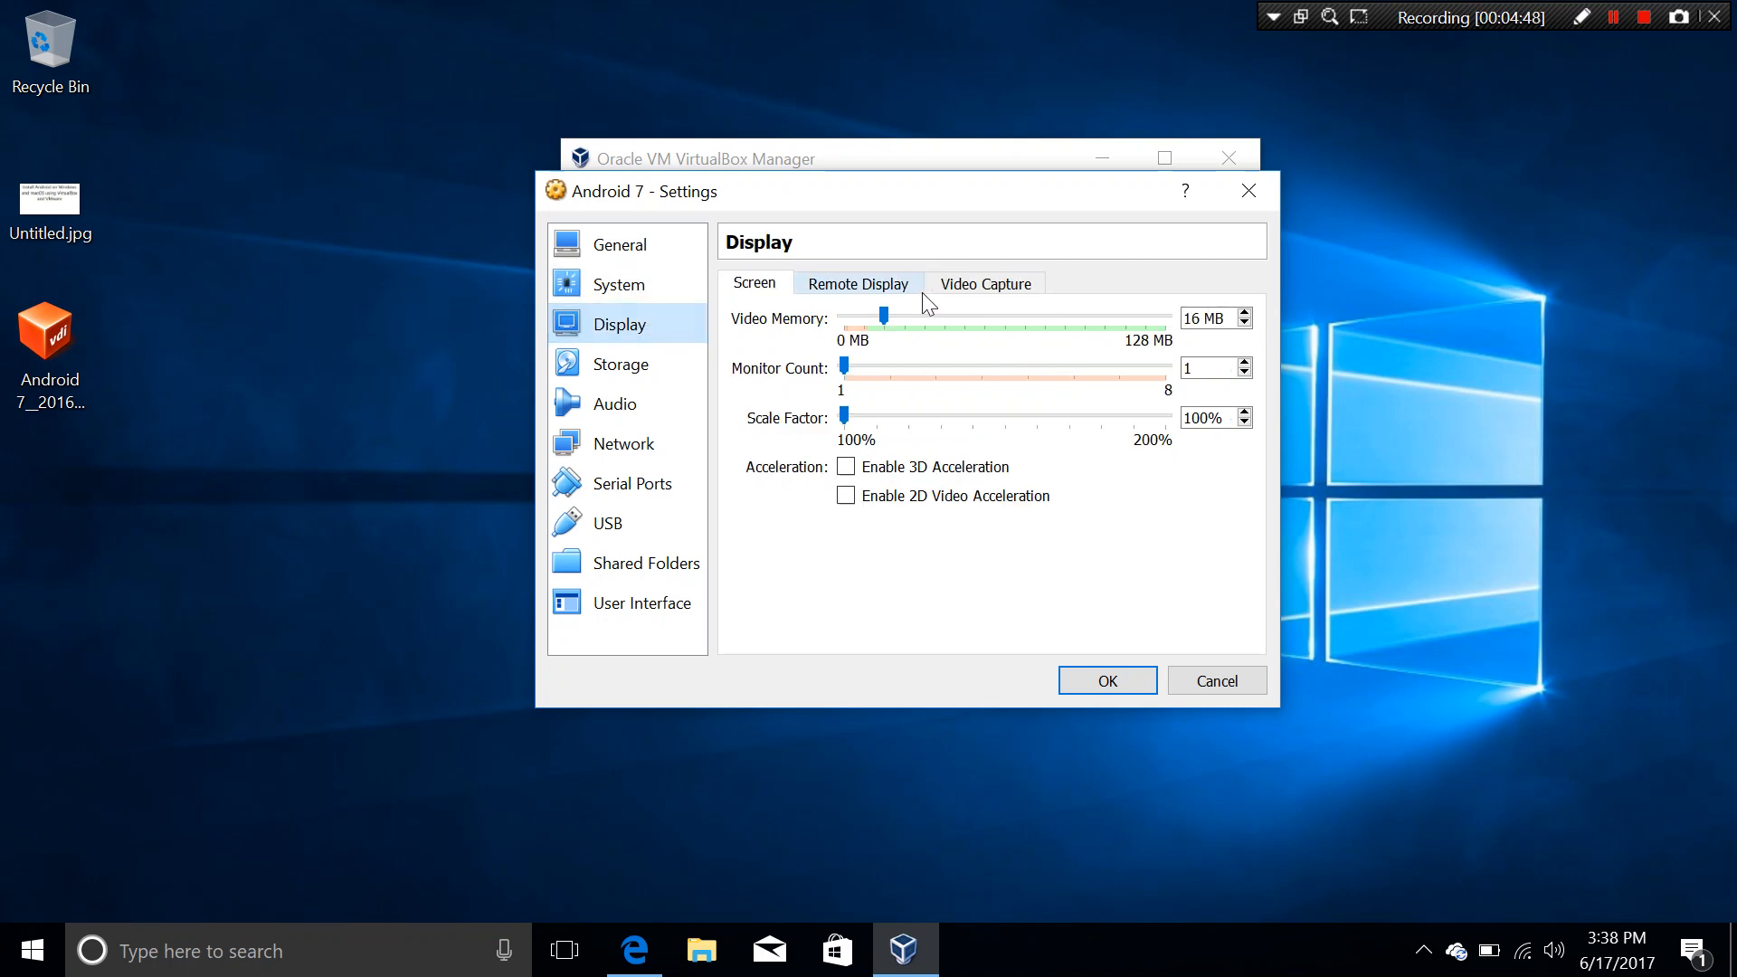
{"action": "left_click_drag", "start_coordinate": [884, 318], "coordinate": [1167, 318]}
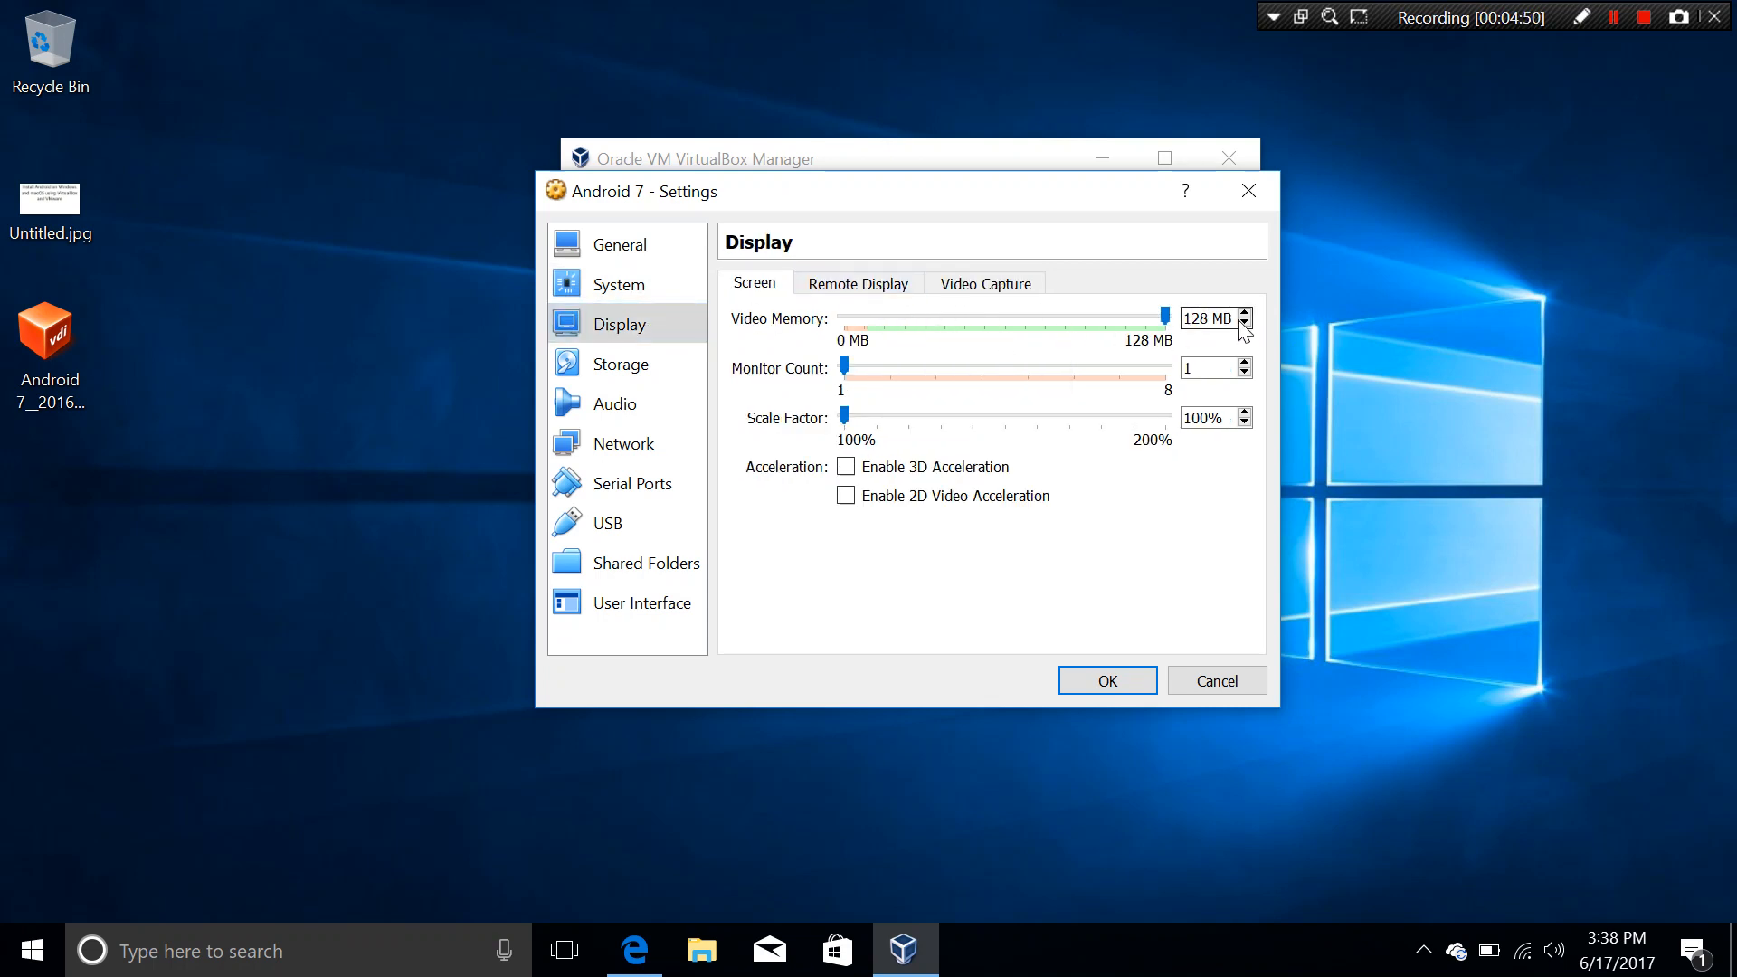
{"action": "left_click", "coordinate": [618, 373]}
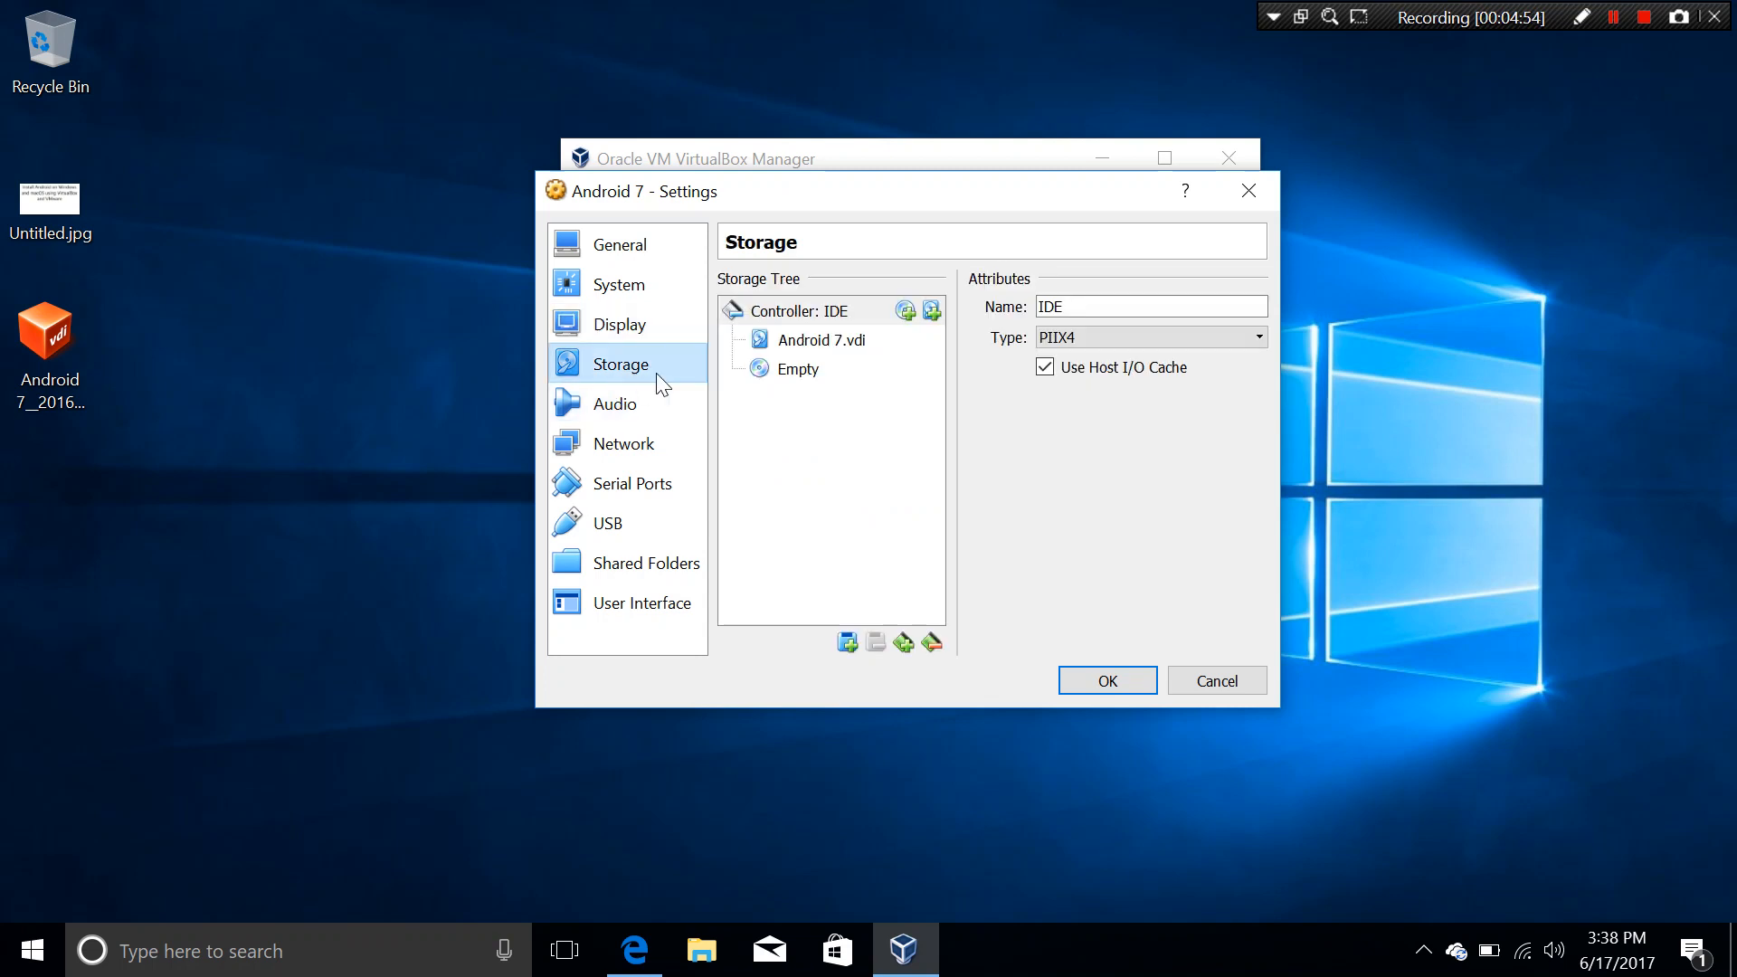
Step: Replace Android 7.vdi on the IDE controller with the existing Android 7_201609 (64bit).vdi disk
{"action": "left_click", "coordinate": [859, 342]}
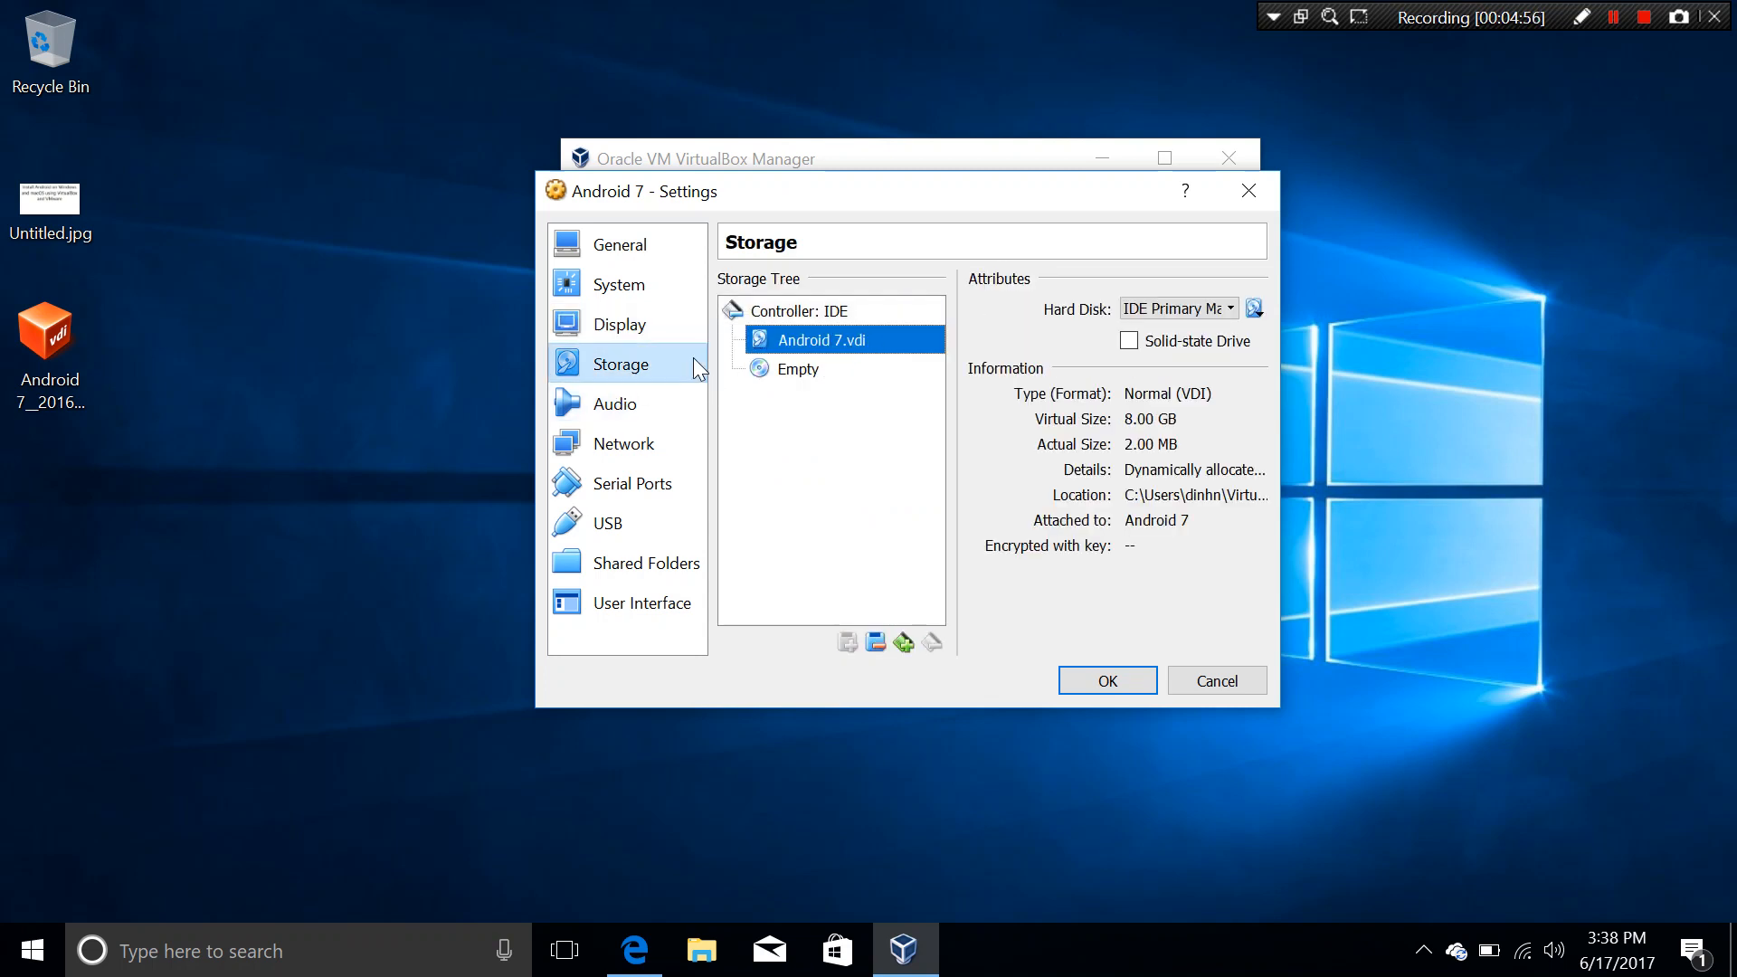
{"action": "left_click", "coordinate": [876, 643]}
{"action": "left_click", "coordinate": [818, 312]}
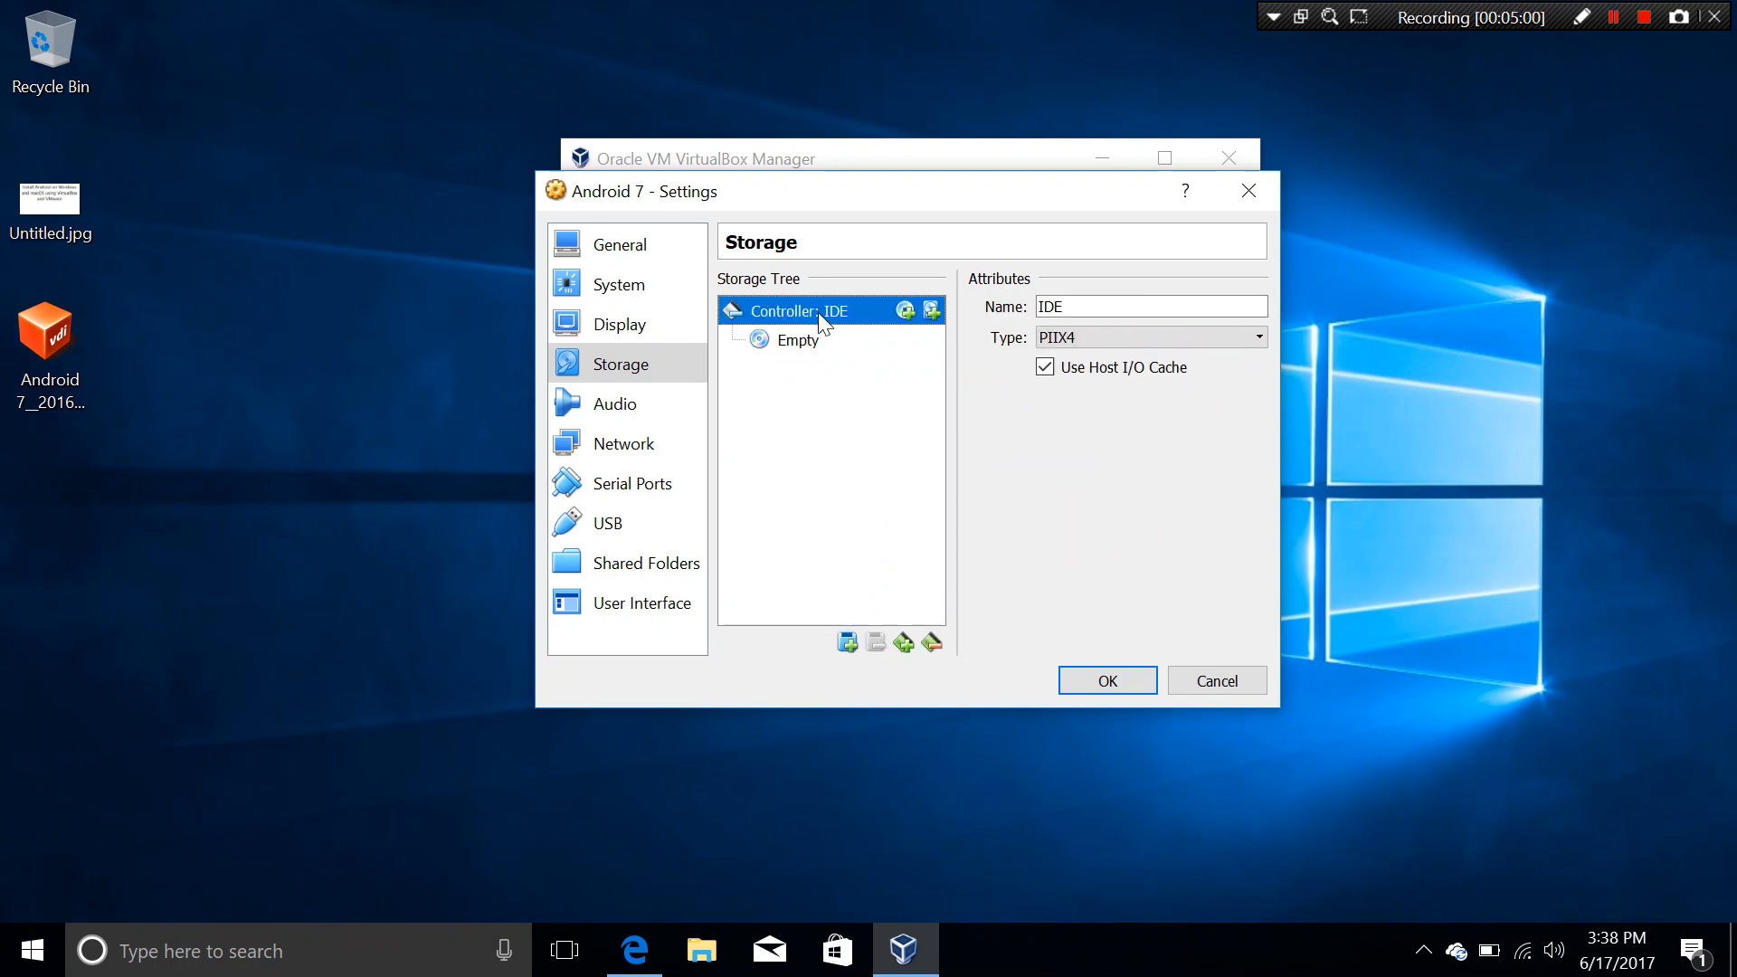
{"action": "left_click", "coordinate": [933, 310]}
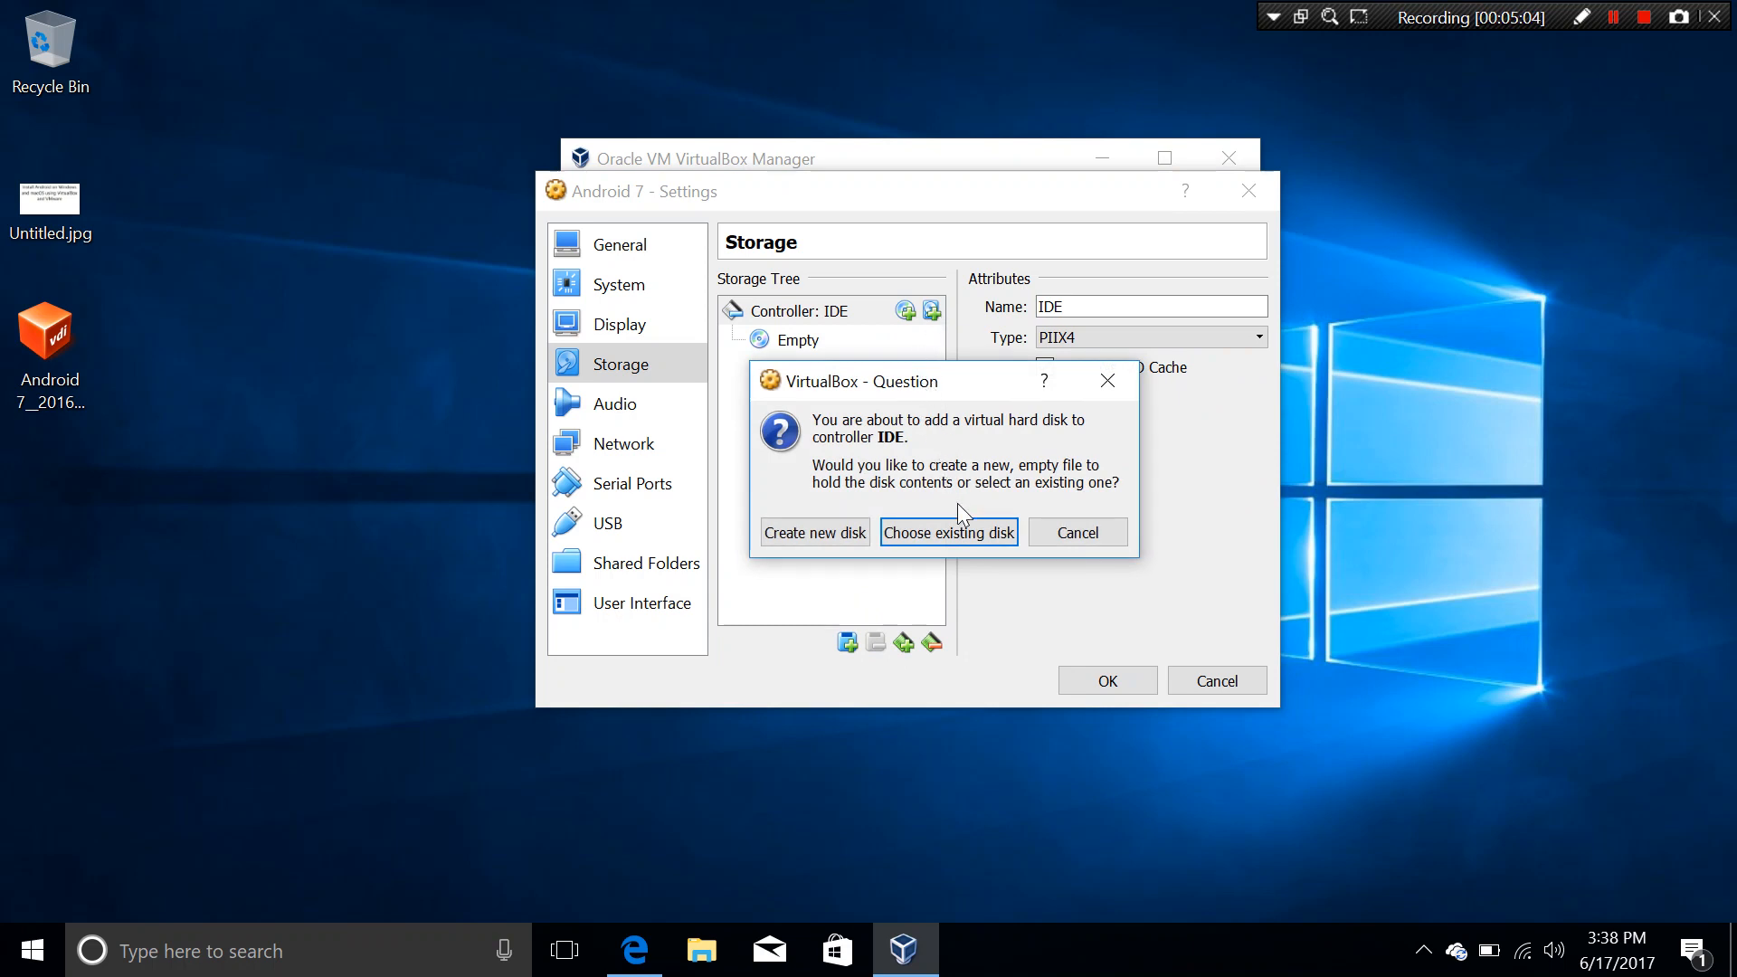
{"action": "left_click", "coordinate": [967, 534]}
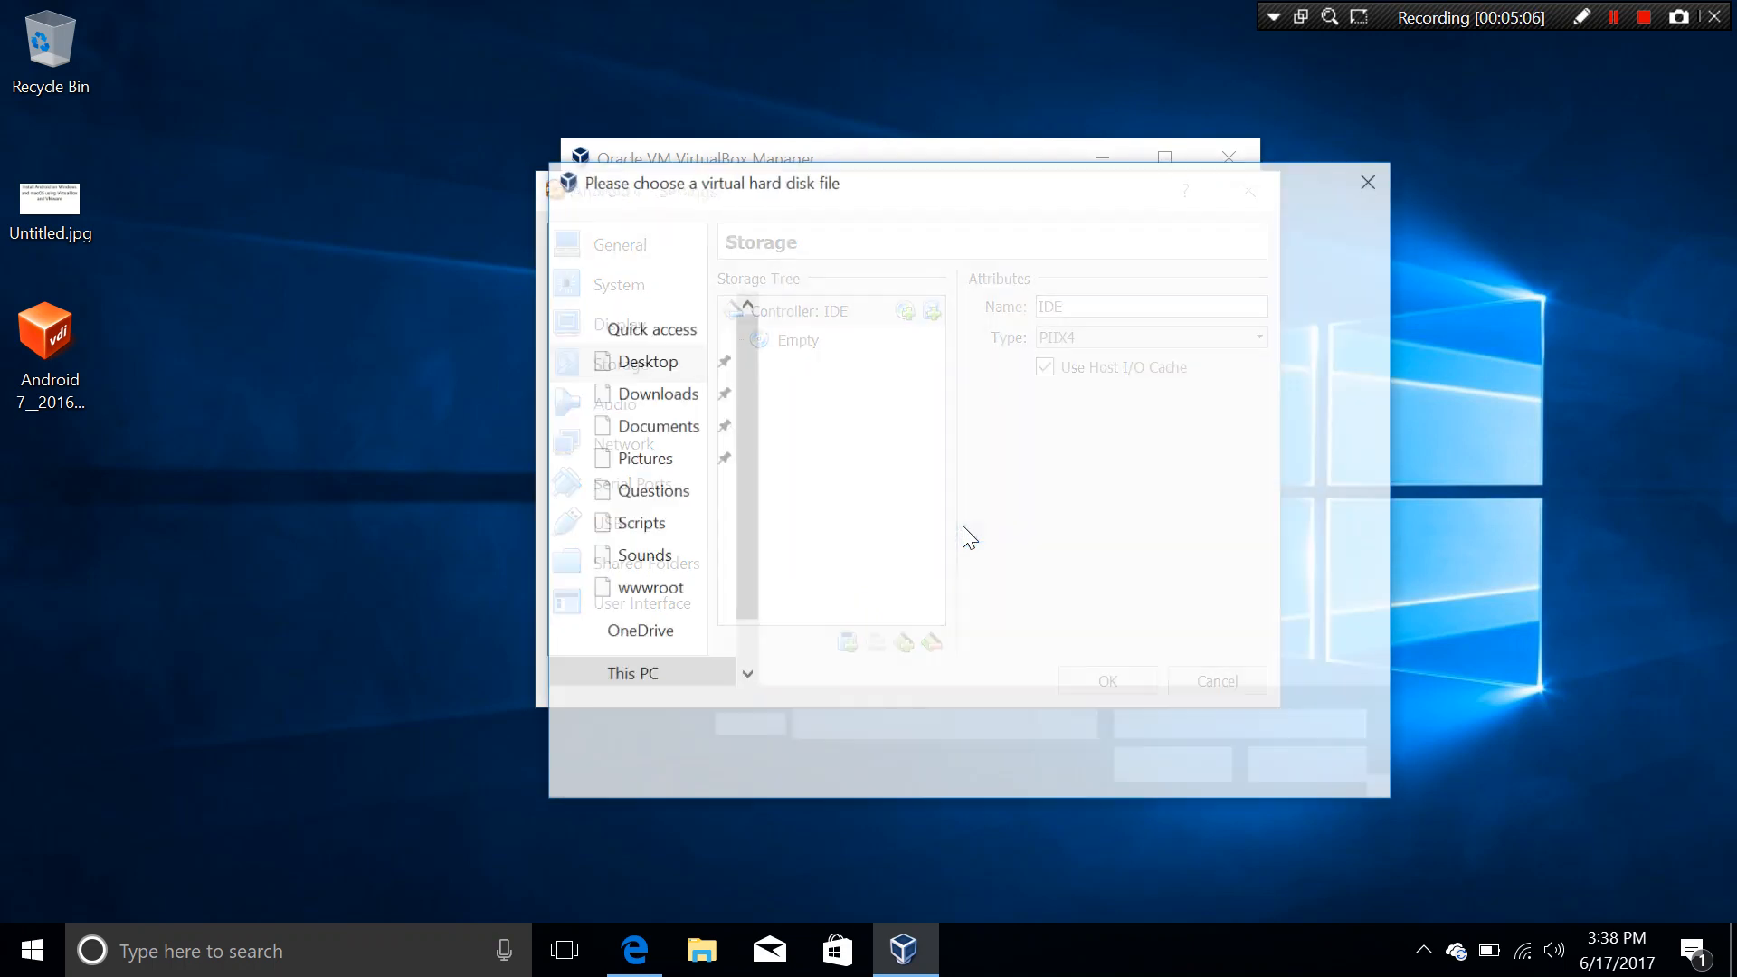
{"action": "left_click", "coordinate": [828, 367]}
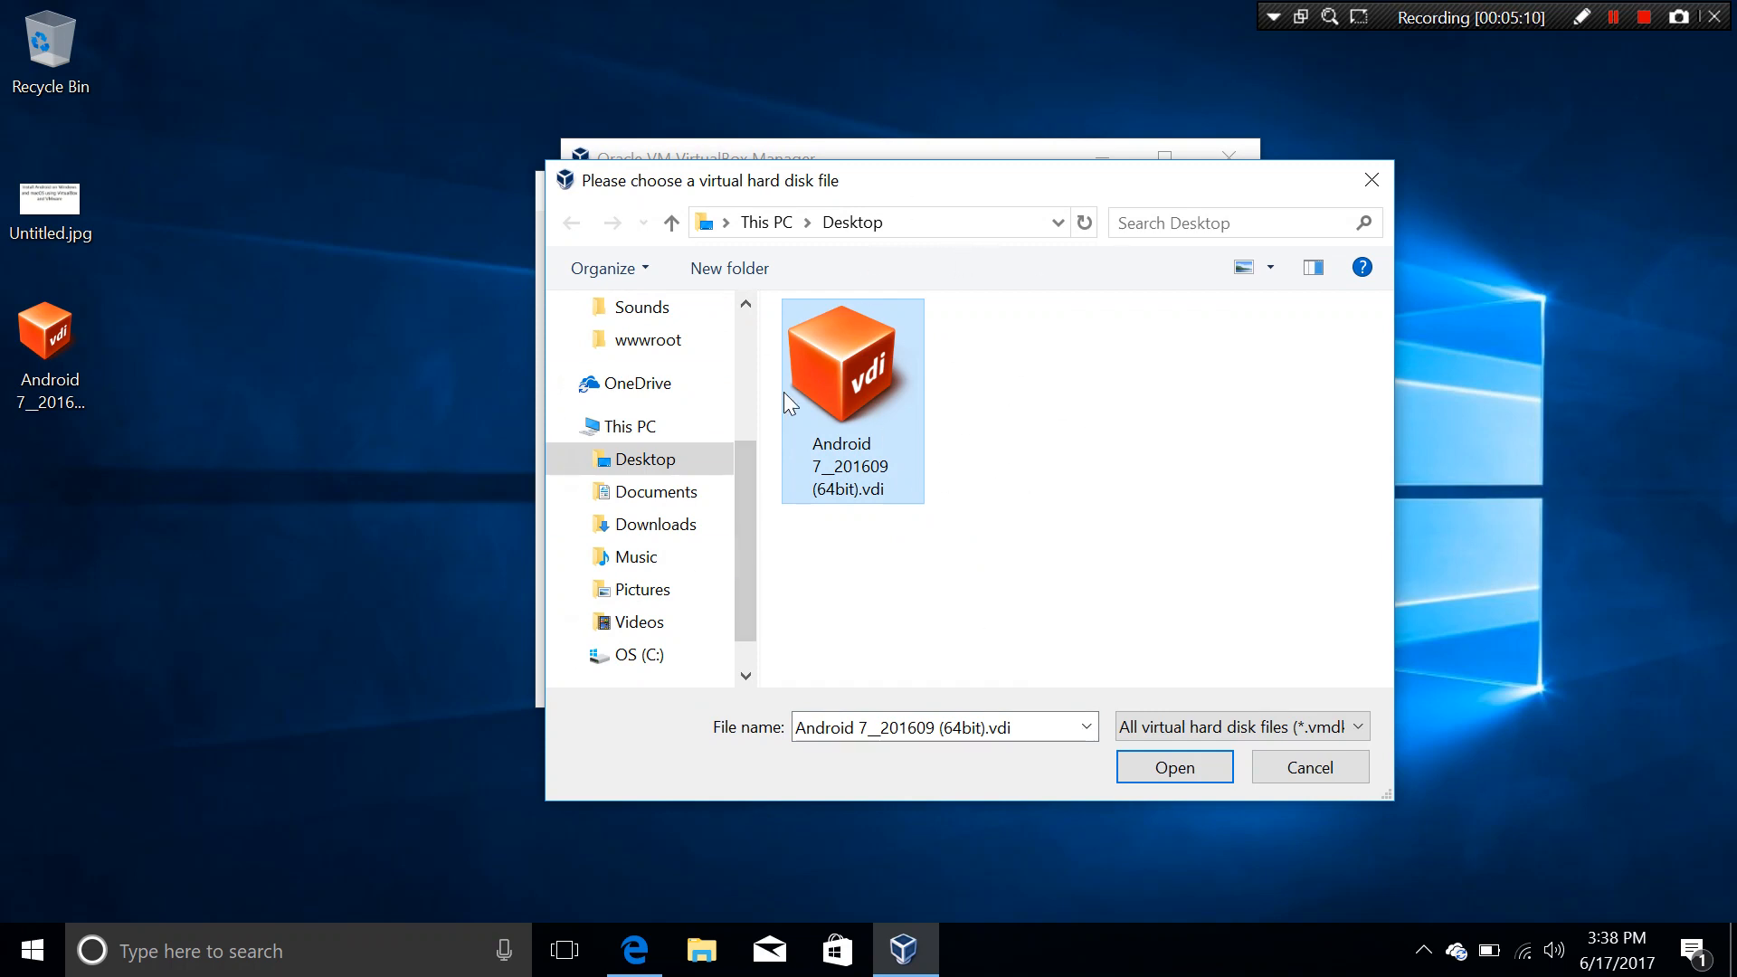
{"action": "left_click", "coordinate": [1209, 769]}
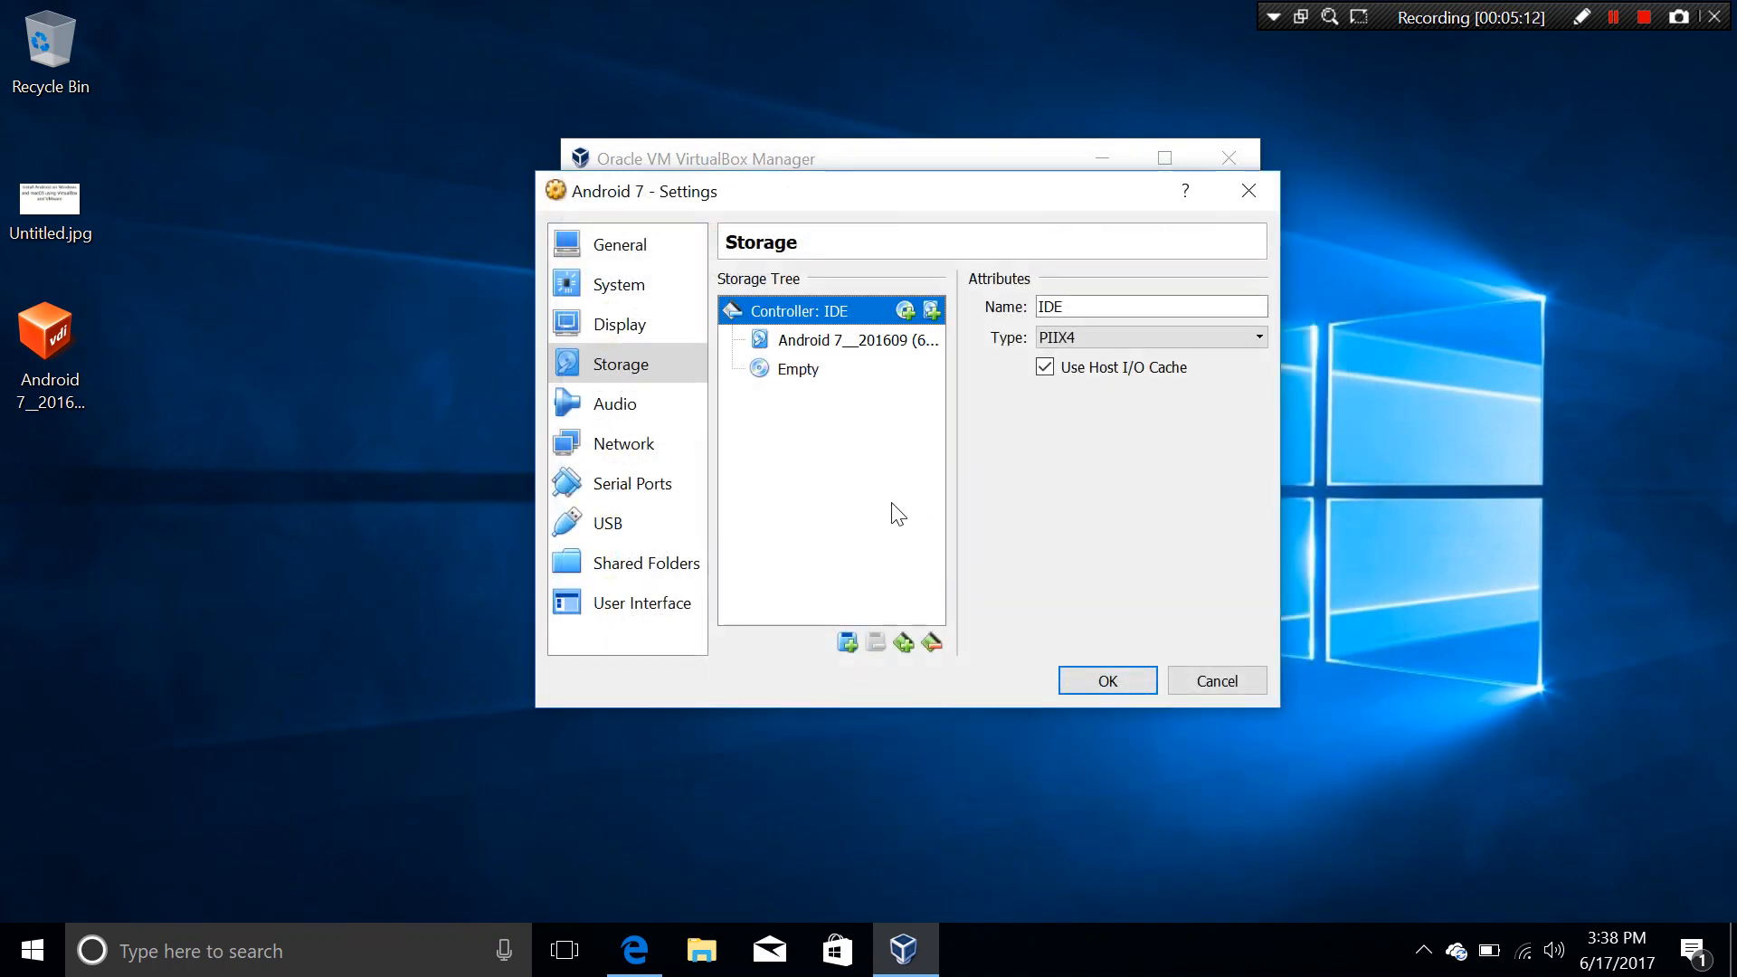
Step: Review the new disk, audio, network, USB, shared folder and user interface settings, then save
{"action": "left_click", "coordinate": [862, 348]}
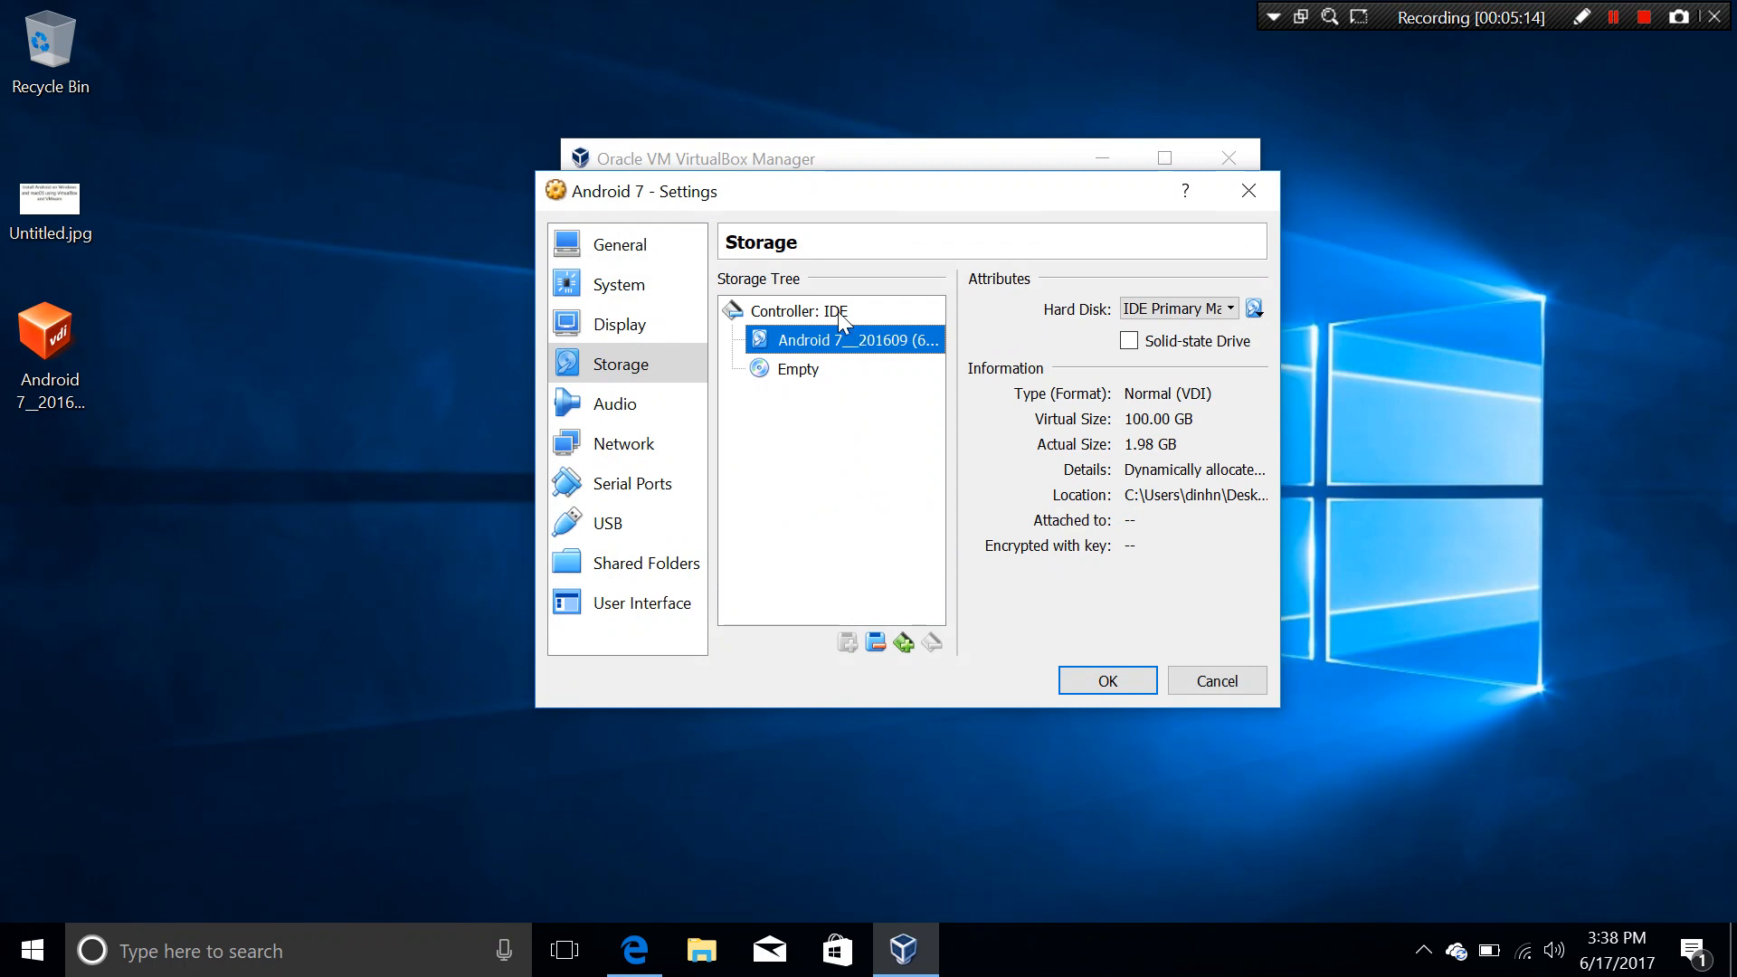
{"action": "left_click", "coordinate": [800, 311]}
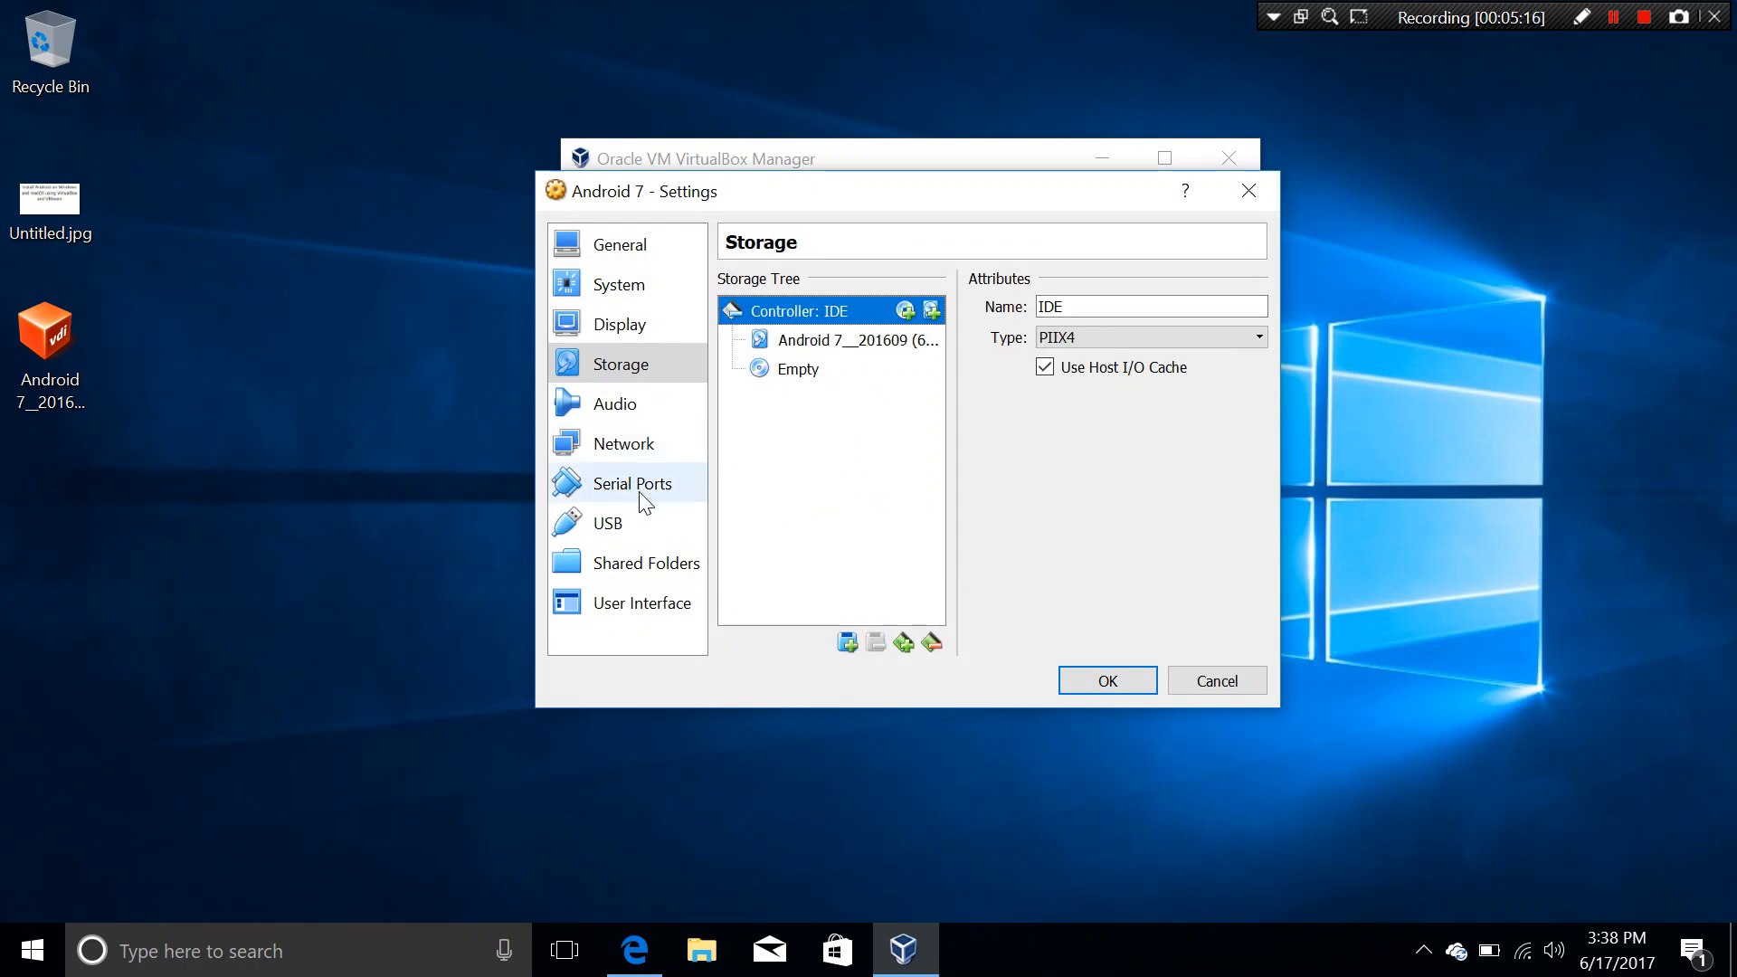
{"action": "left_click", "coordinate": [624, 406]}
{"action": "left_click", "coordinate": [629, 448]}
{"action": "left_click", "coordinate": [640, 516]}
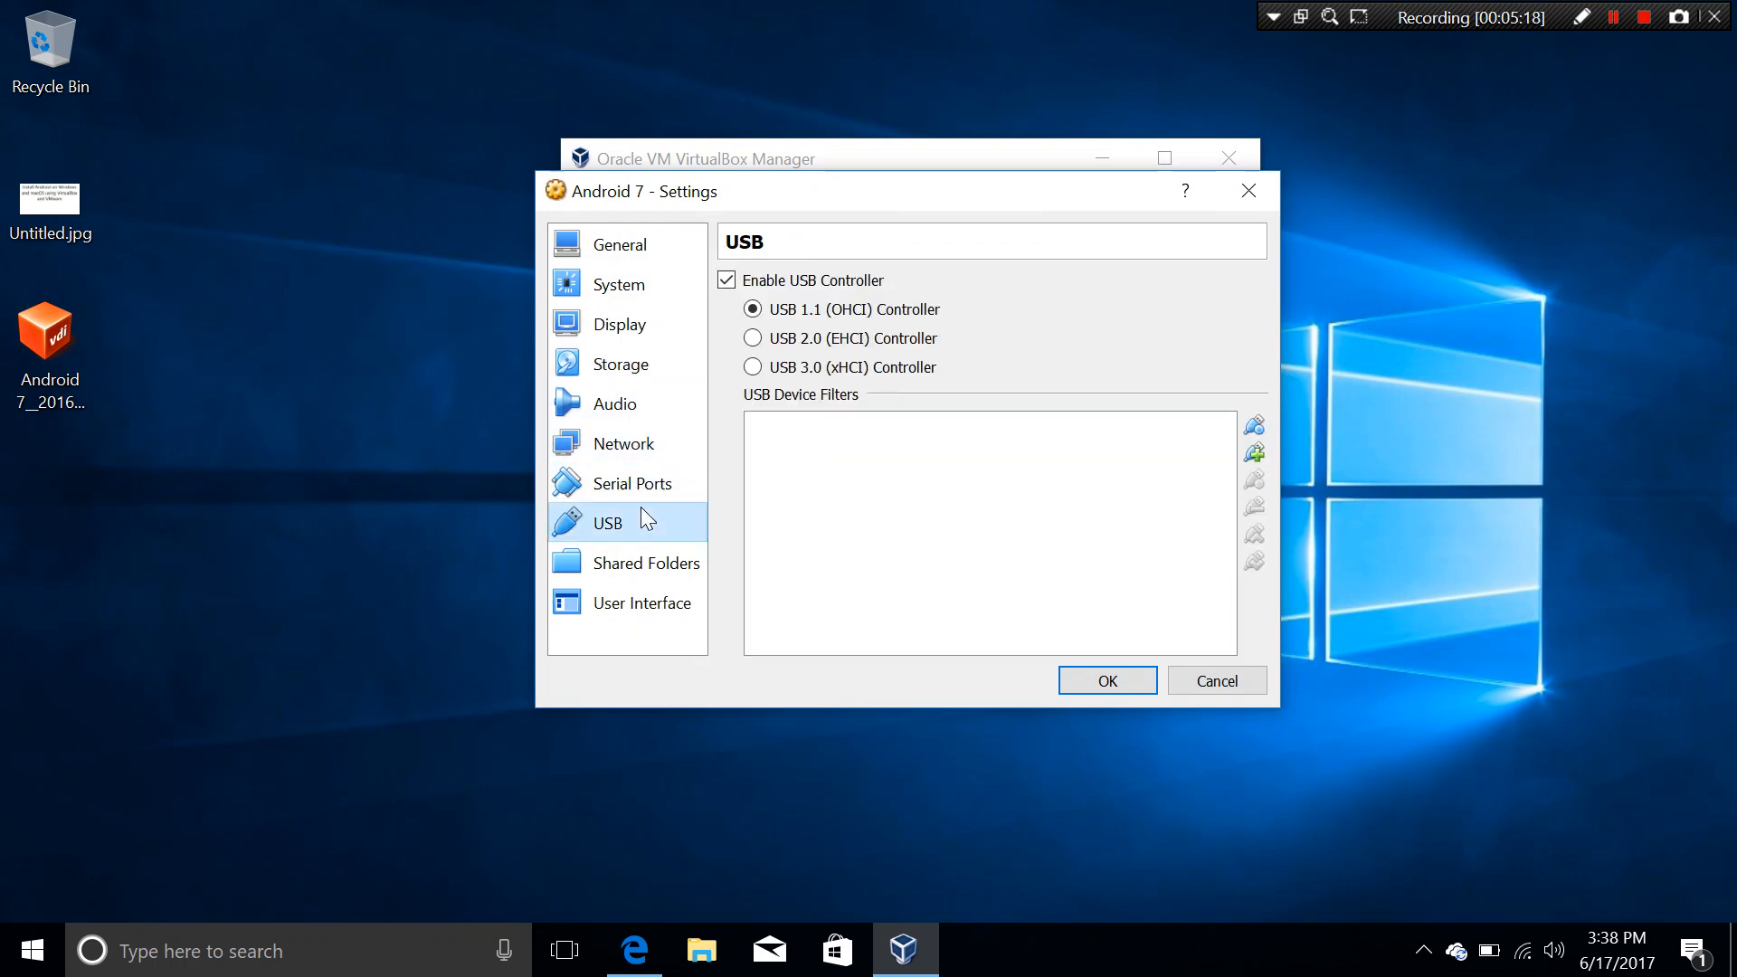
{"action": "left_click", "coordinate": [648, 563]}
{"action": "left_click", "coordinate": [668, 602]}
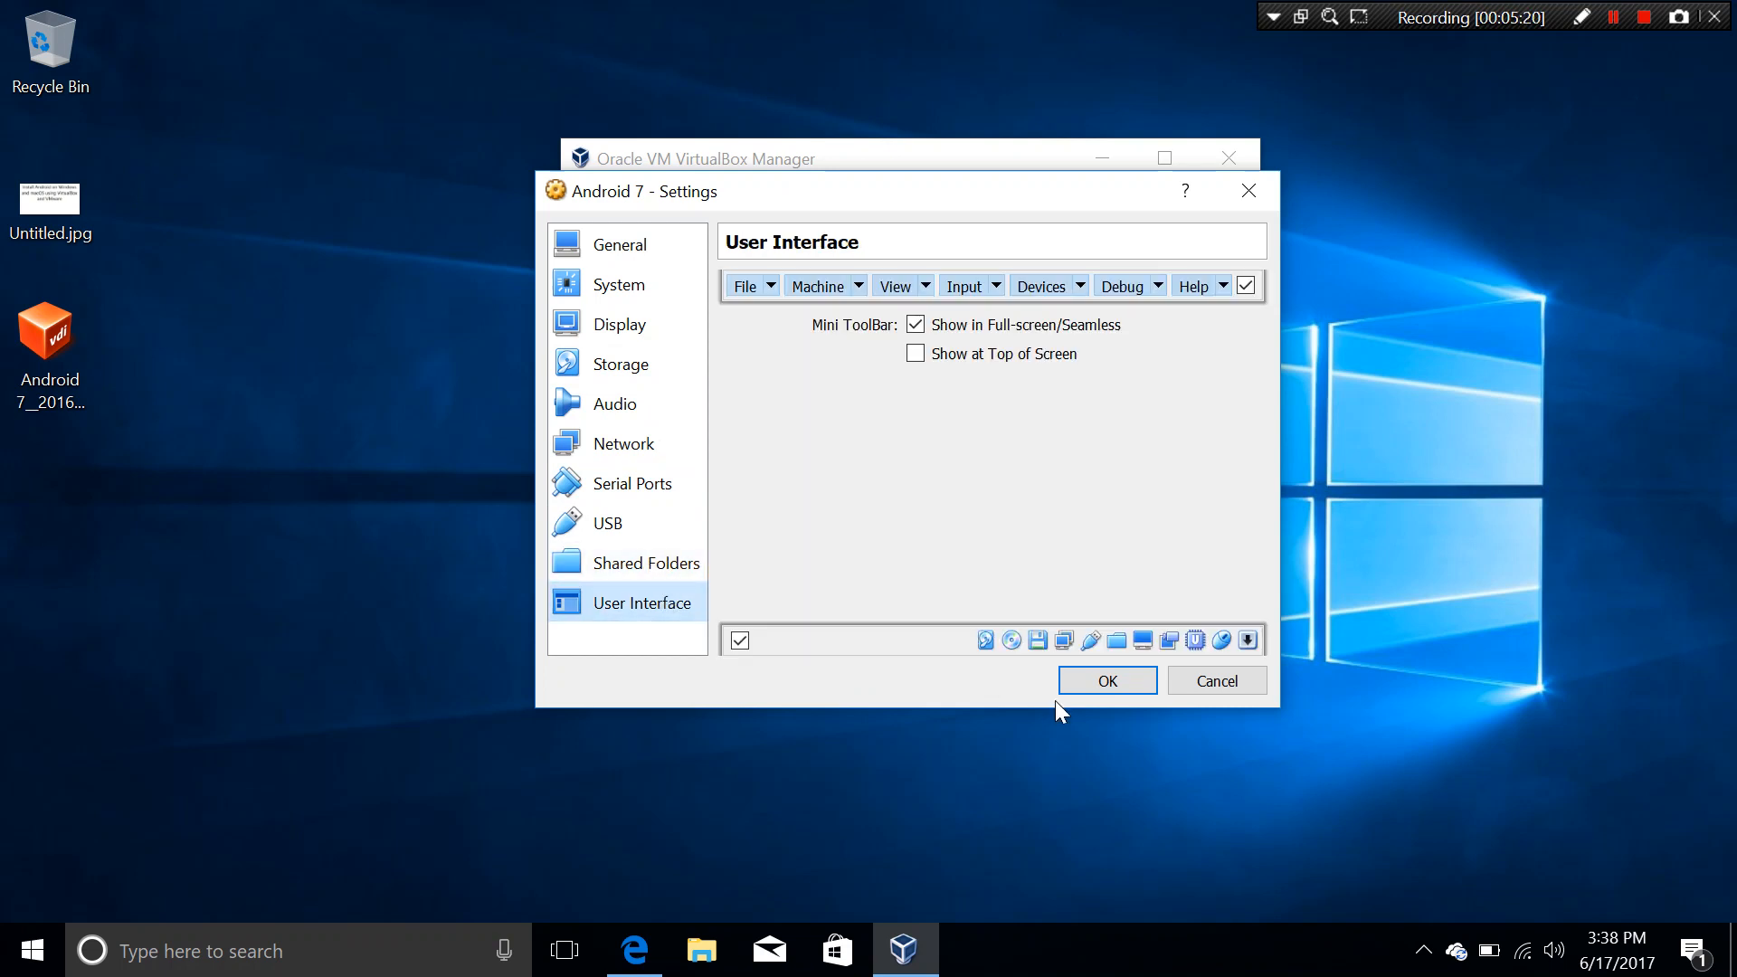
{"action": "left_click", "coordinate": [1109, 681]}
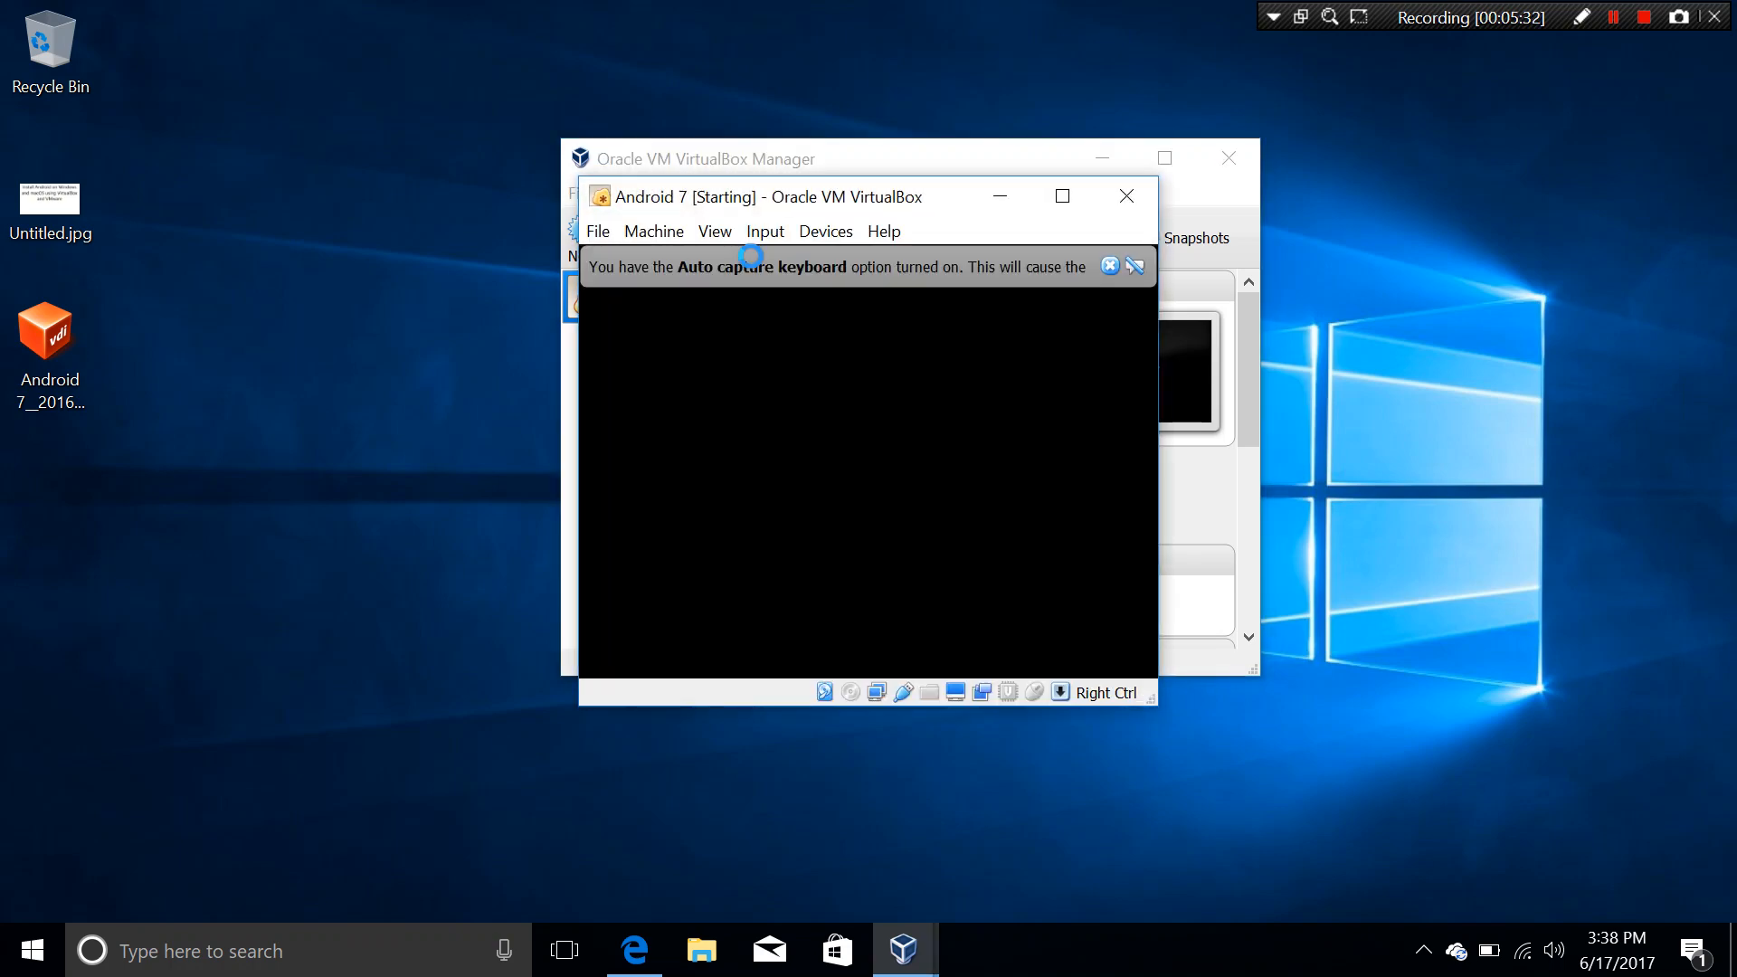
Step: Maximize the booting Android 7 VM window and dismiss the auto capture keyboard notice
{"action": "left_click", "coordinate": [1050, 196]}
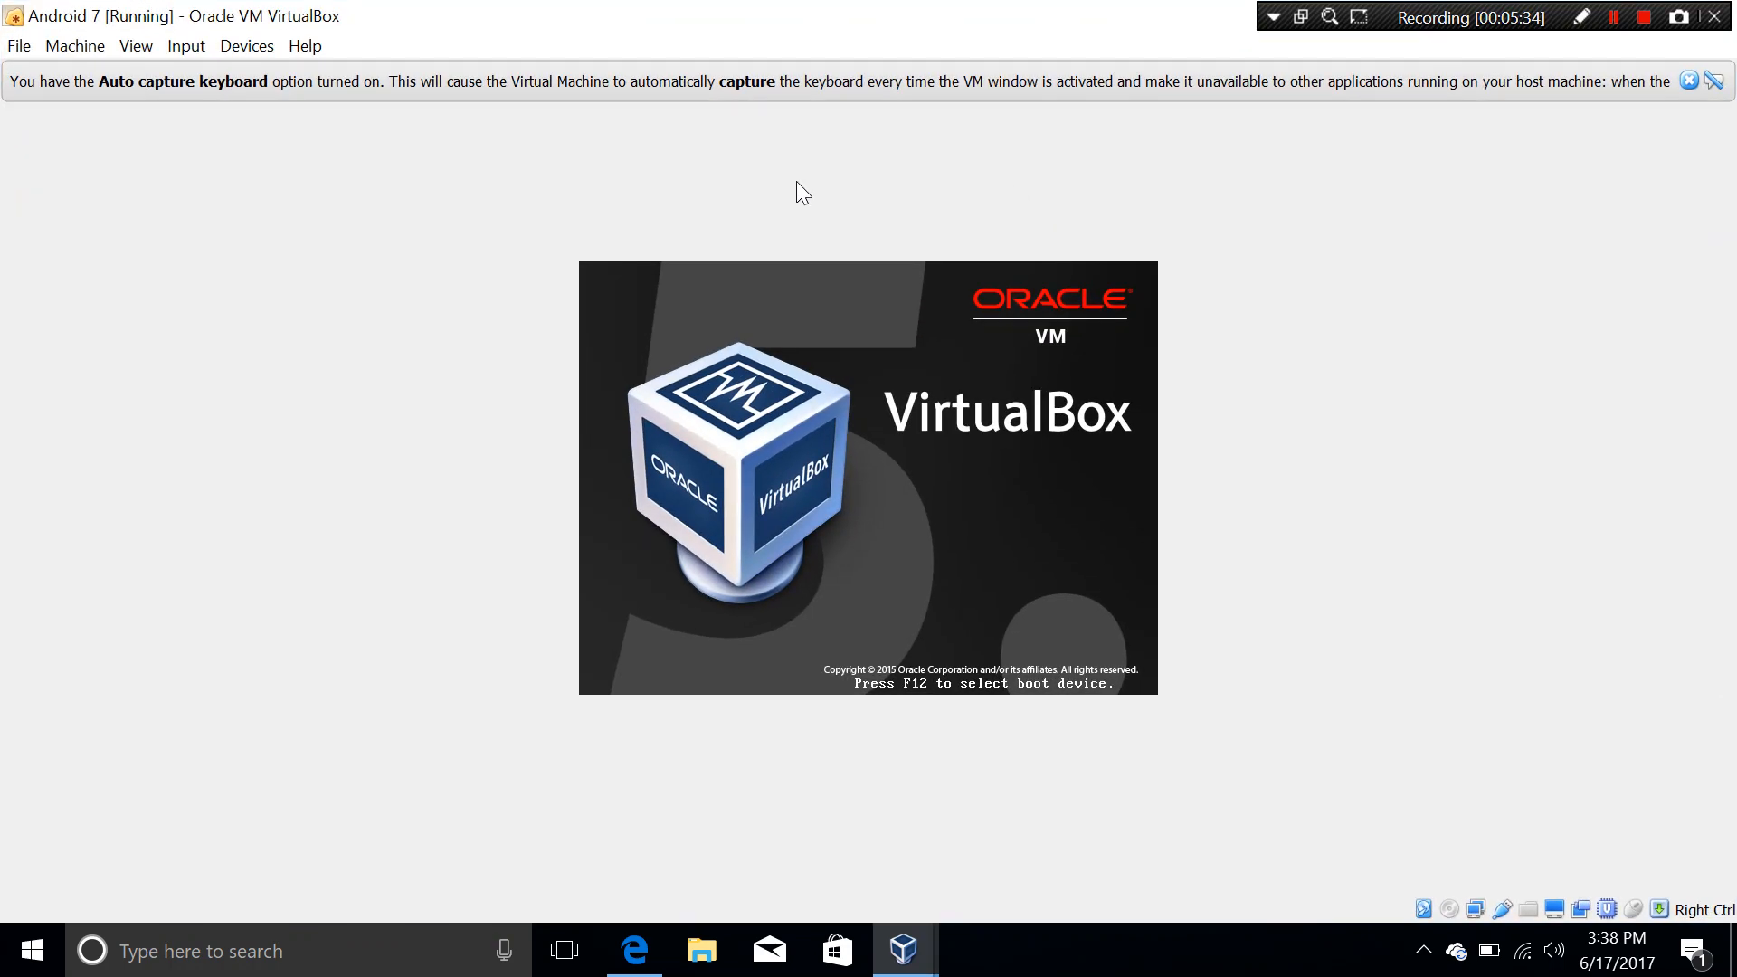
{"action": "left_click", "coordinate": [1689, 82]}
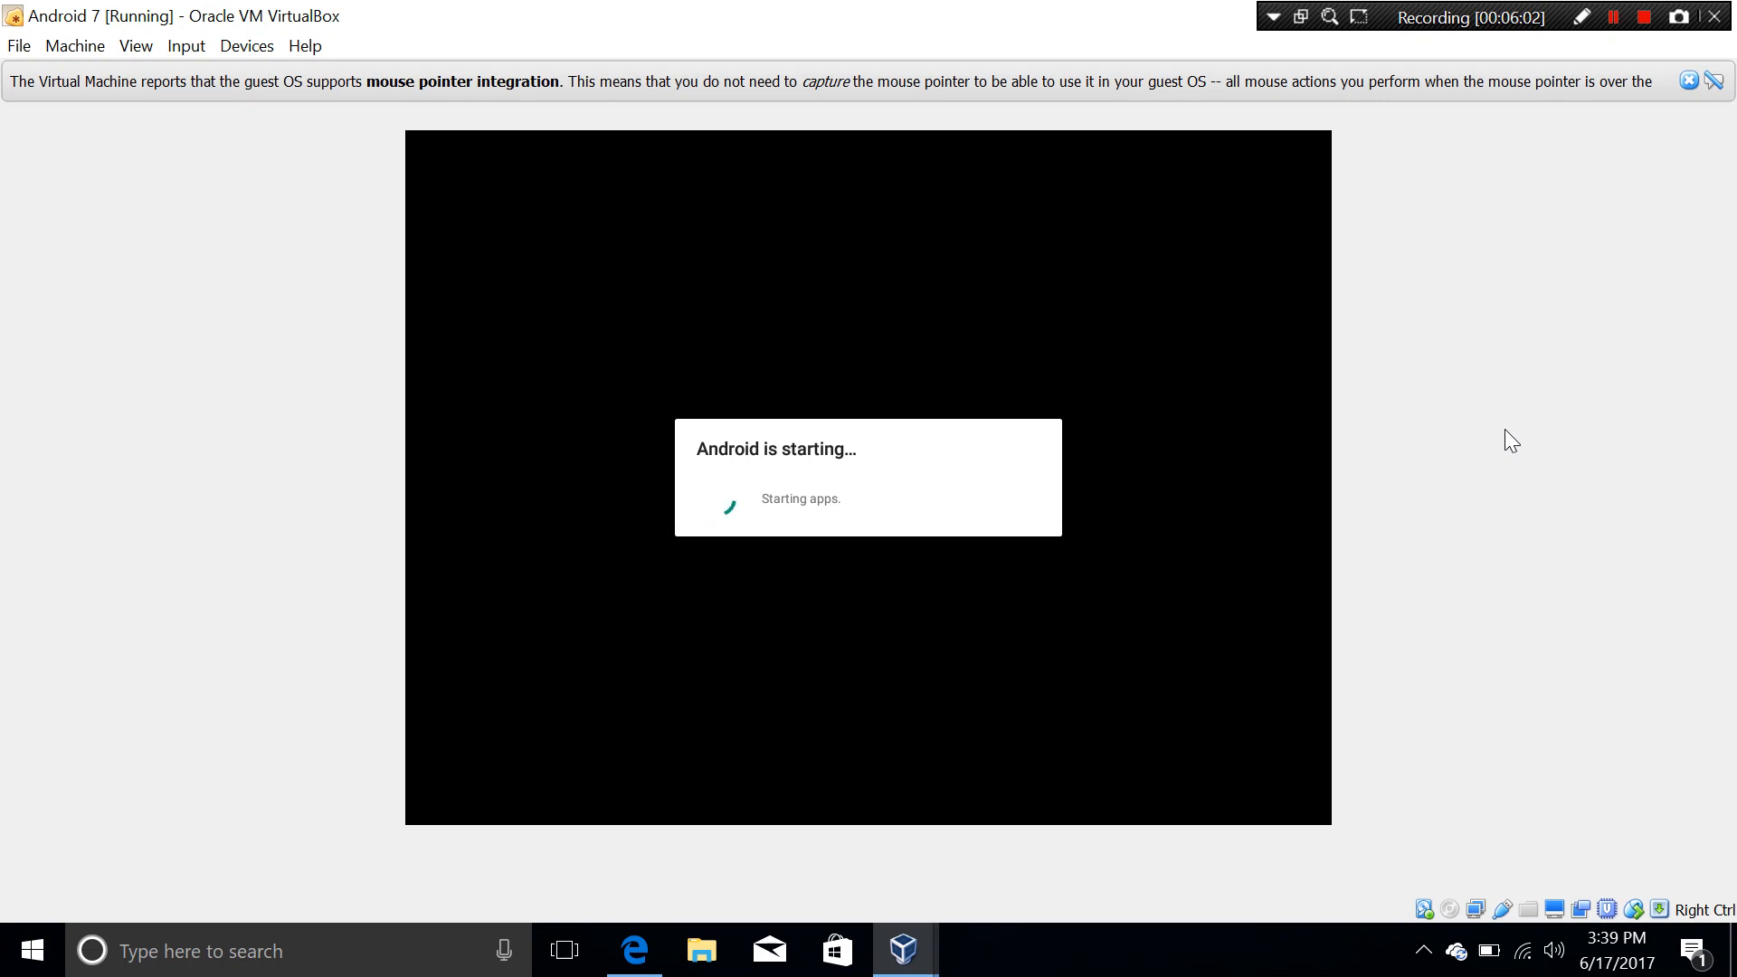
Step: Dismiss the mouse integration notice, check the input options, and activate the Contacts shortcut
{"action": "left_click", "coordinate": [1688, 80]}
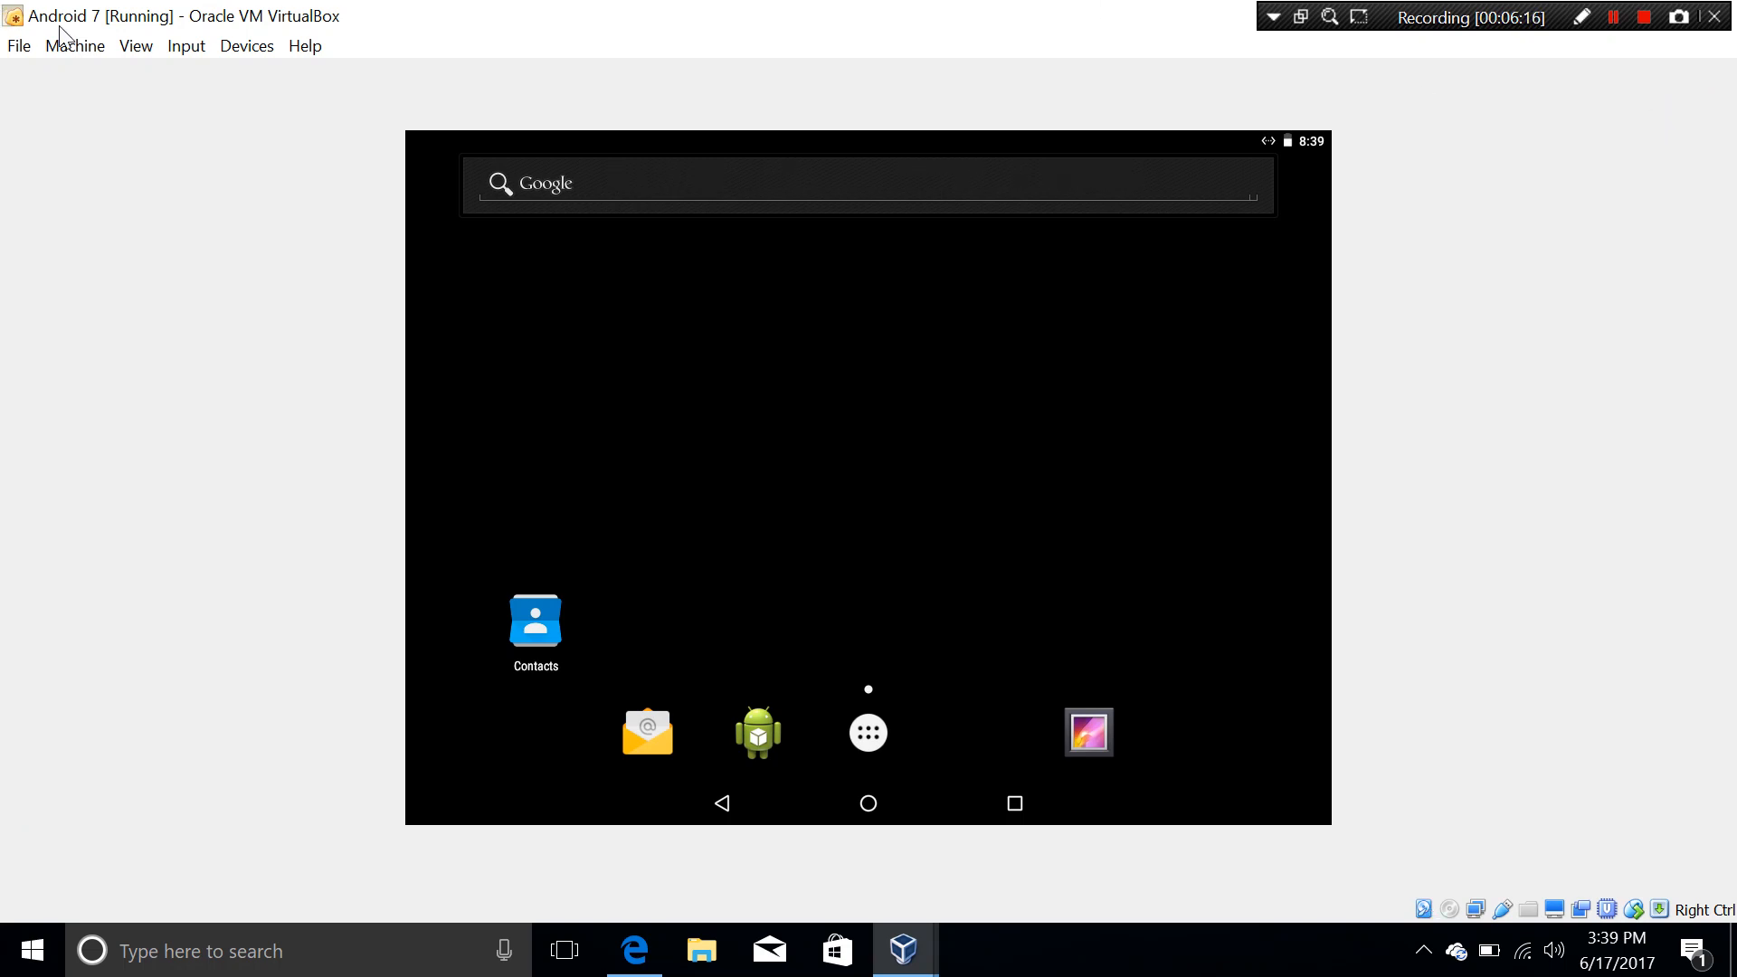
{"action": "left_click", "coordinate": [175, 52]}
{"action": "left_click", "coordinate": [175, 54]}
{"action": "key", "text": "Down"}
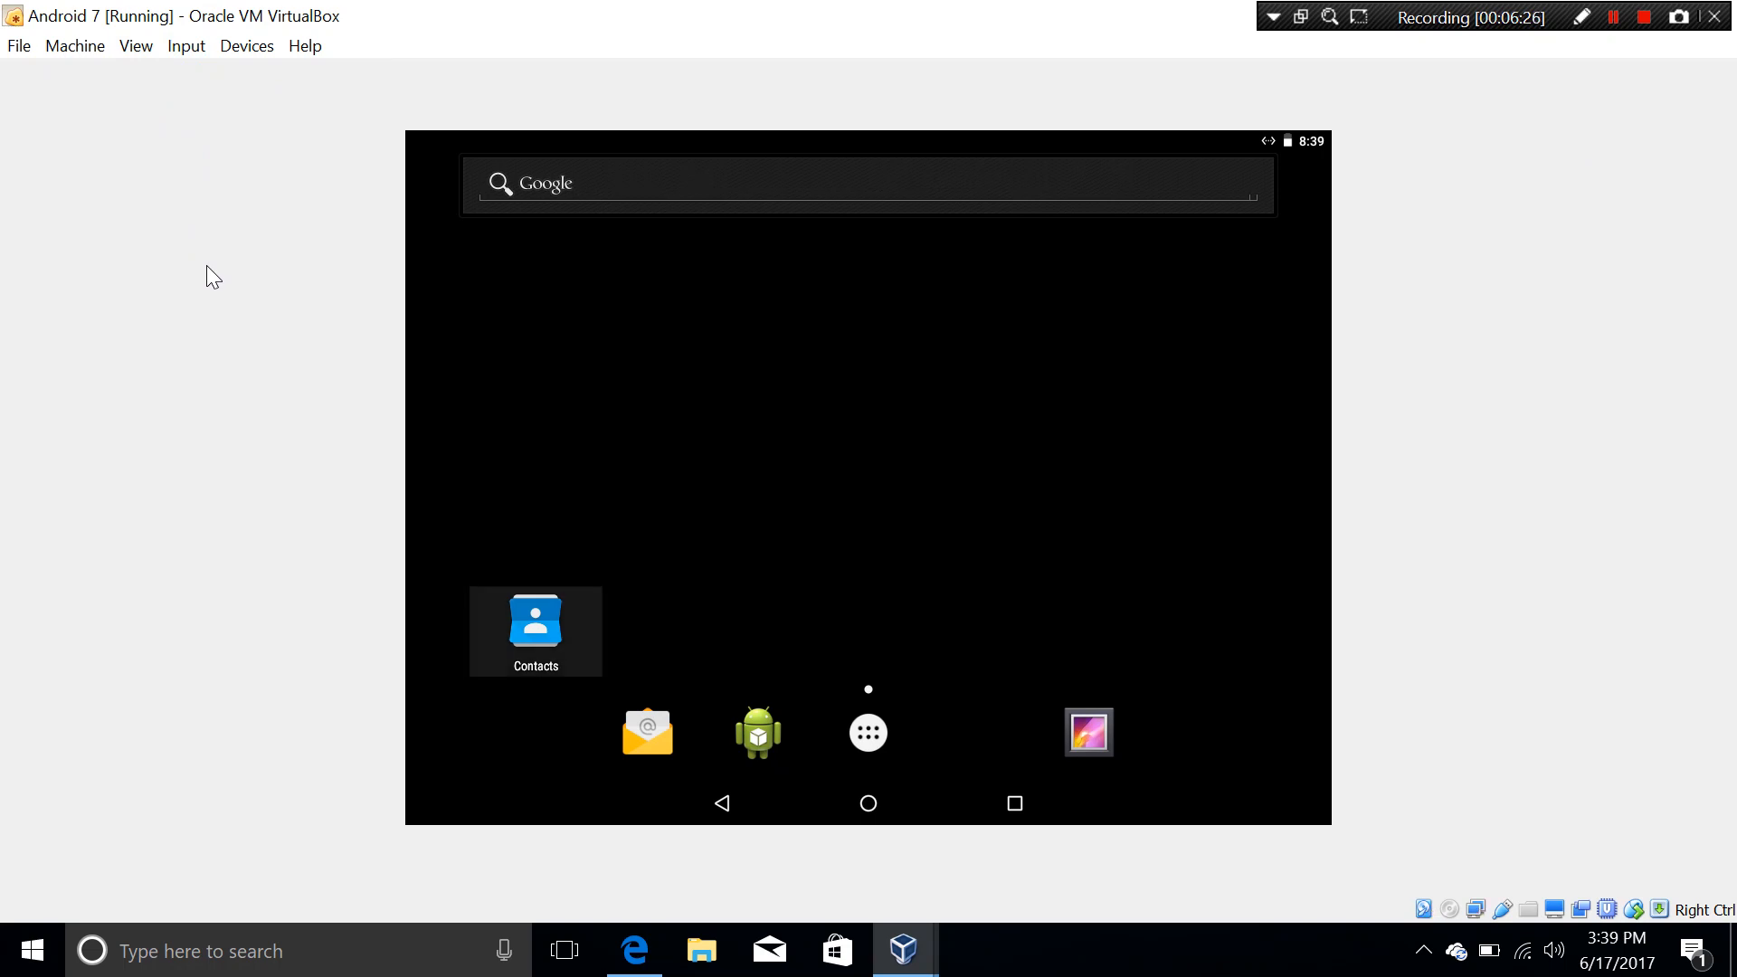
{"action": "key", "text": "Return"}
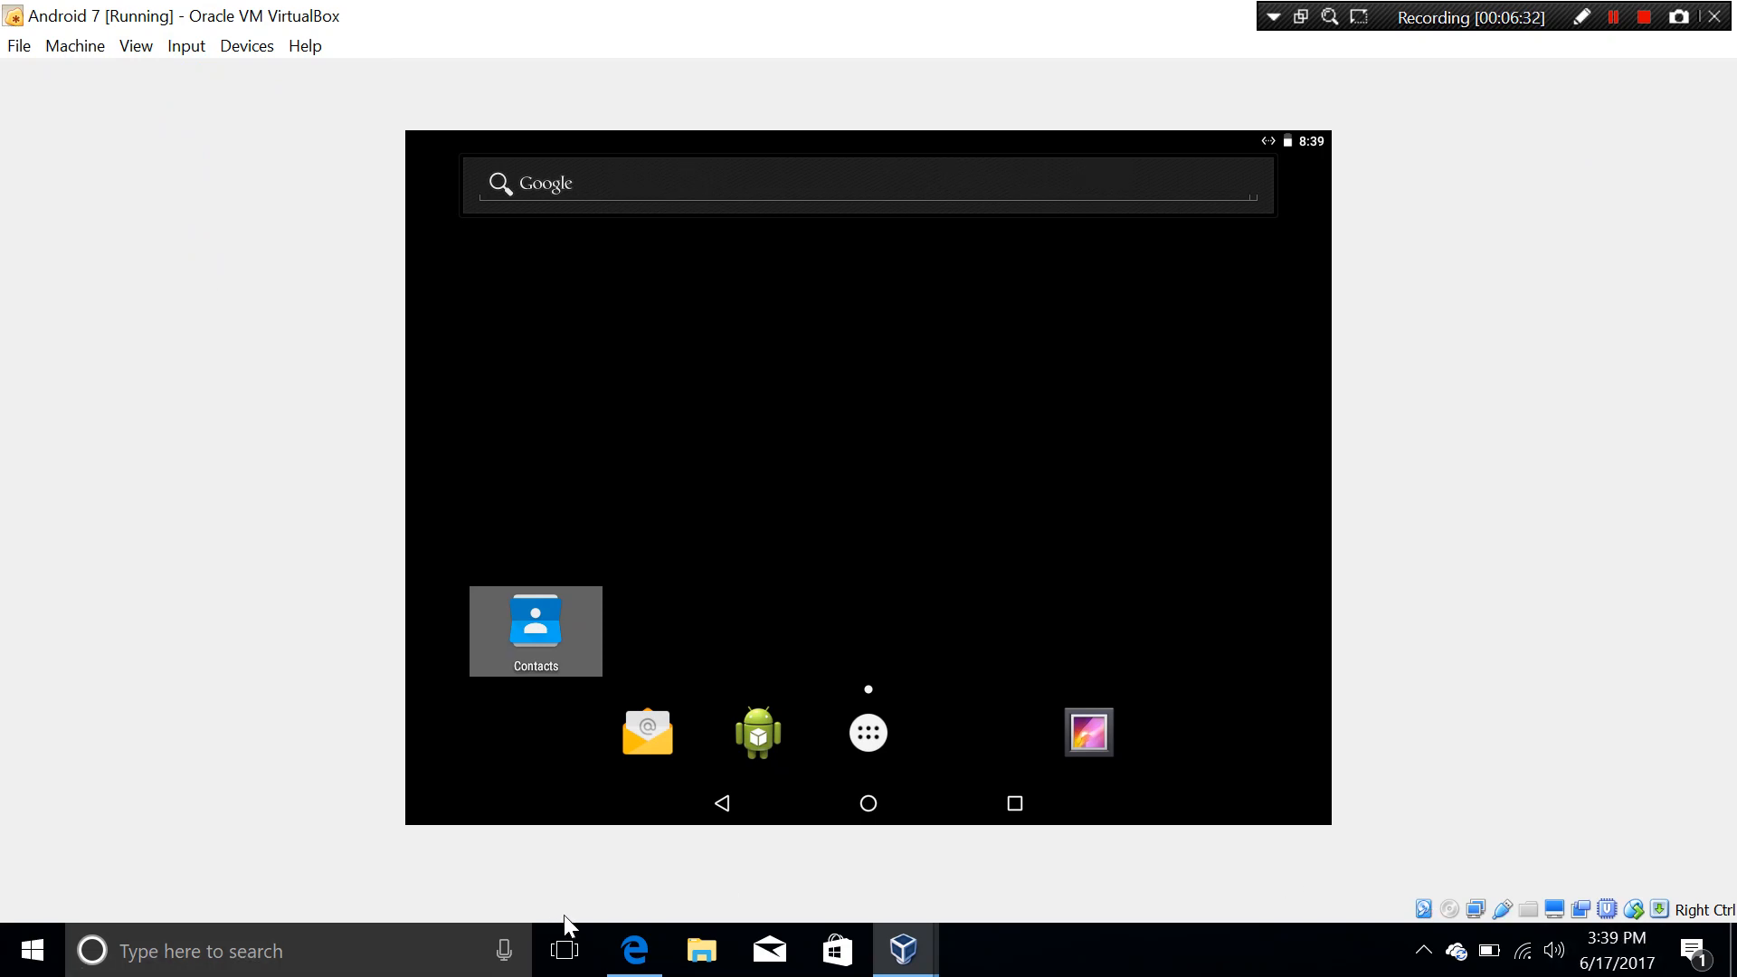
Step: Switch briefly to Edge and back, then long-press the Android home screen for customization options
{"action": "left_click", "coordinate": [630, 875]}
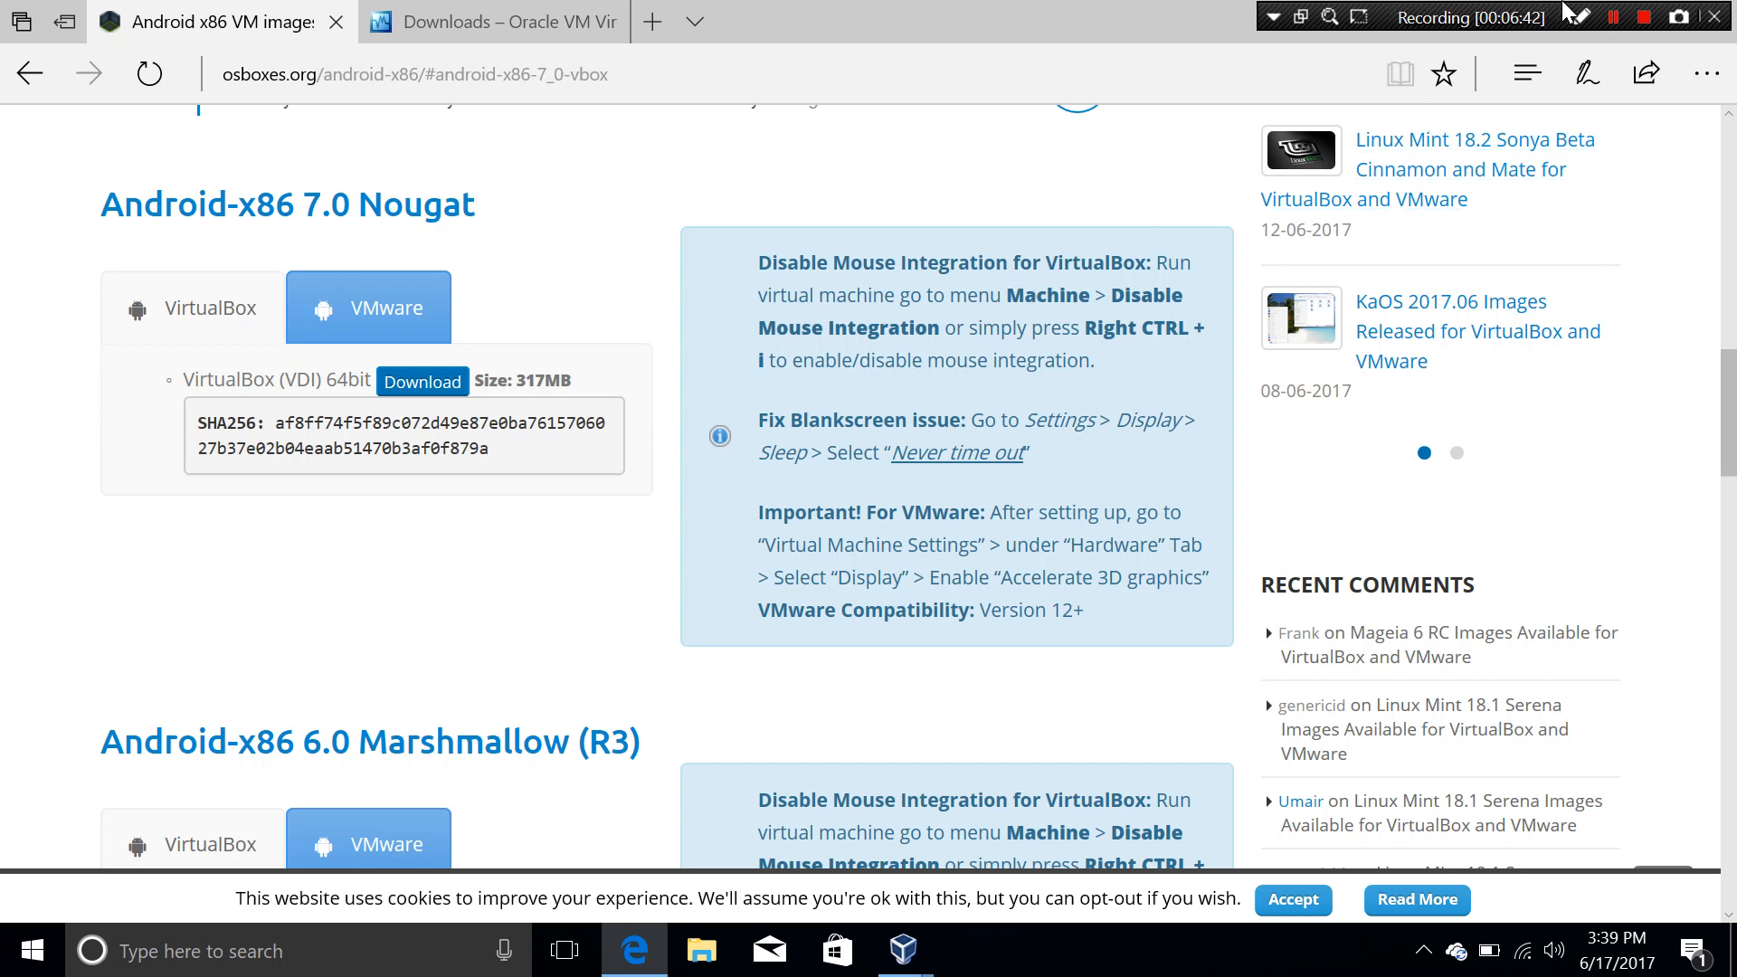
{"action": "left_click", "coordinate": [1576, 37]}
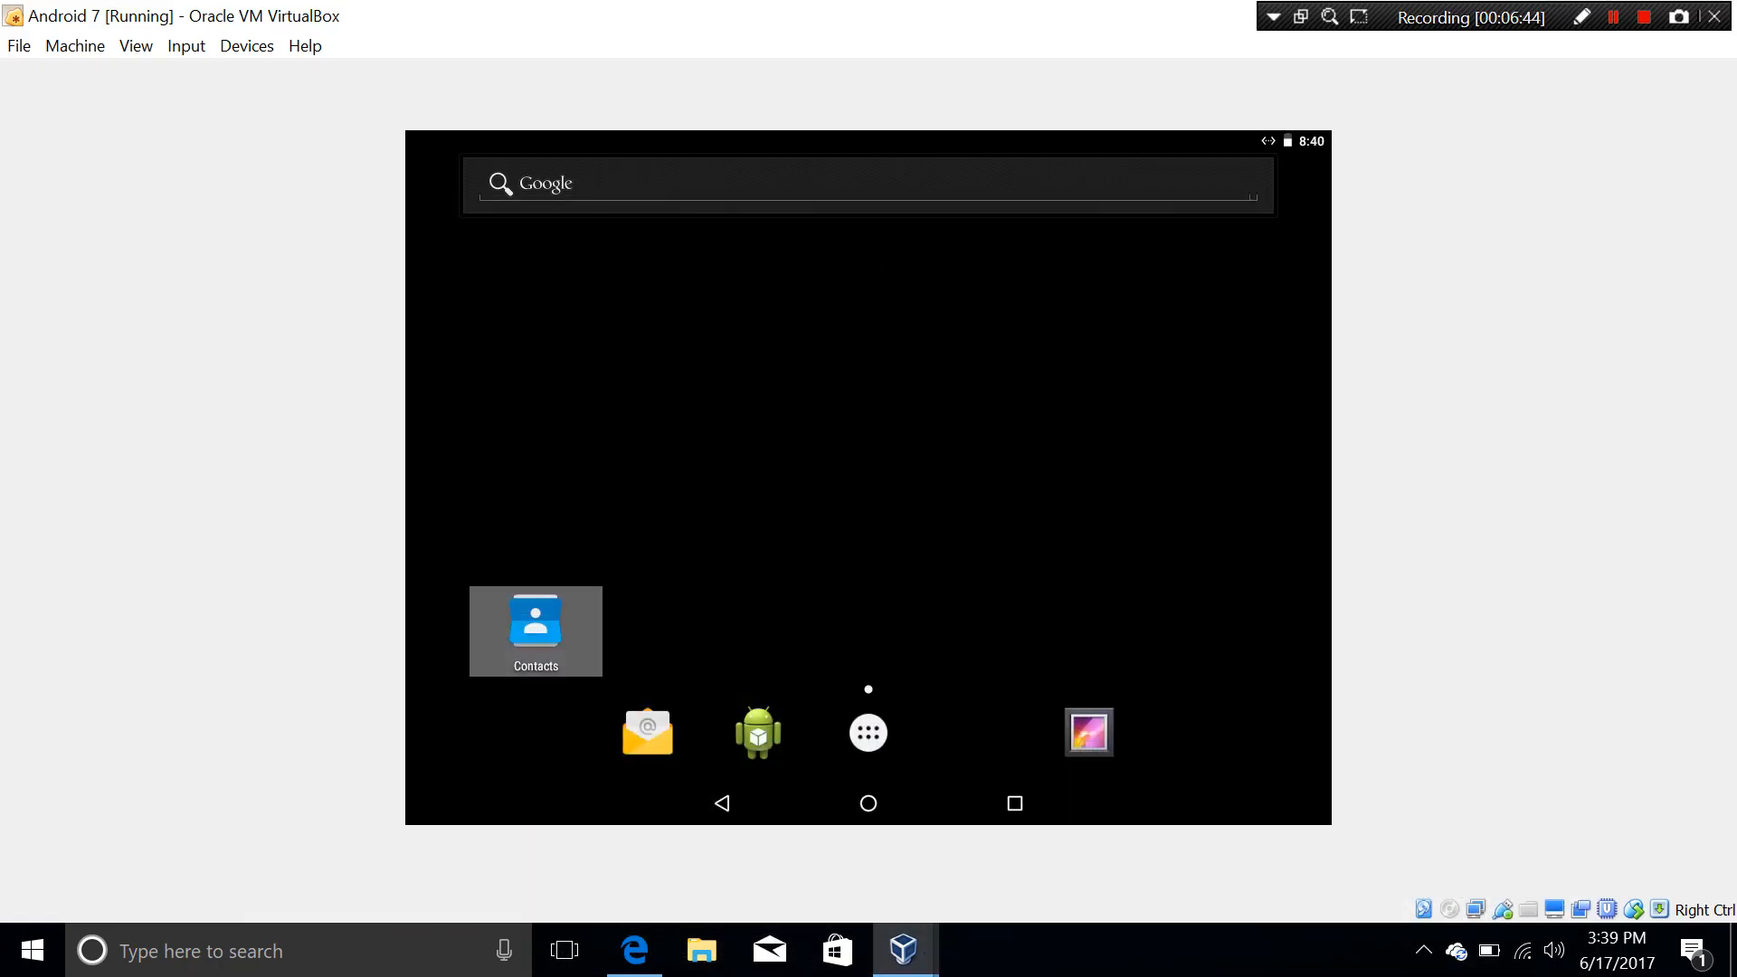
{"action": "left_click_drag", "start_coordinate": [1096, 428], "coordinate": [966, 435]}
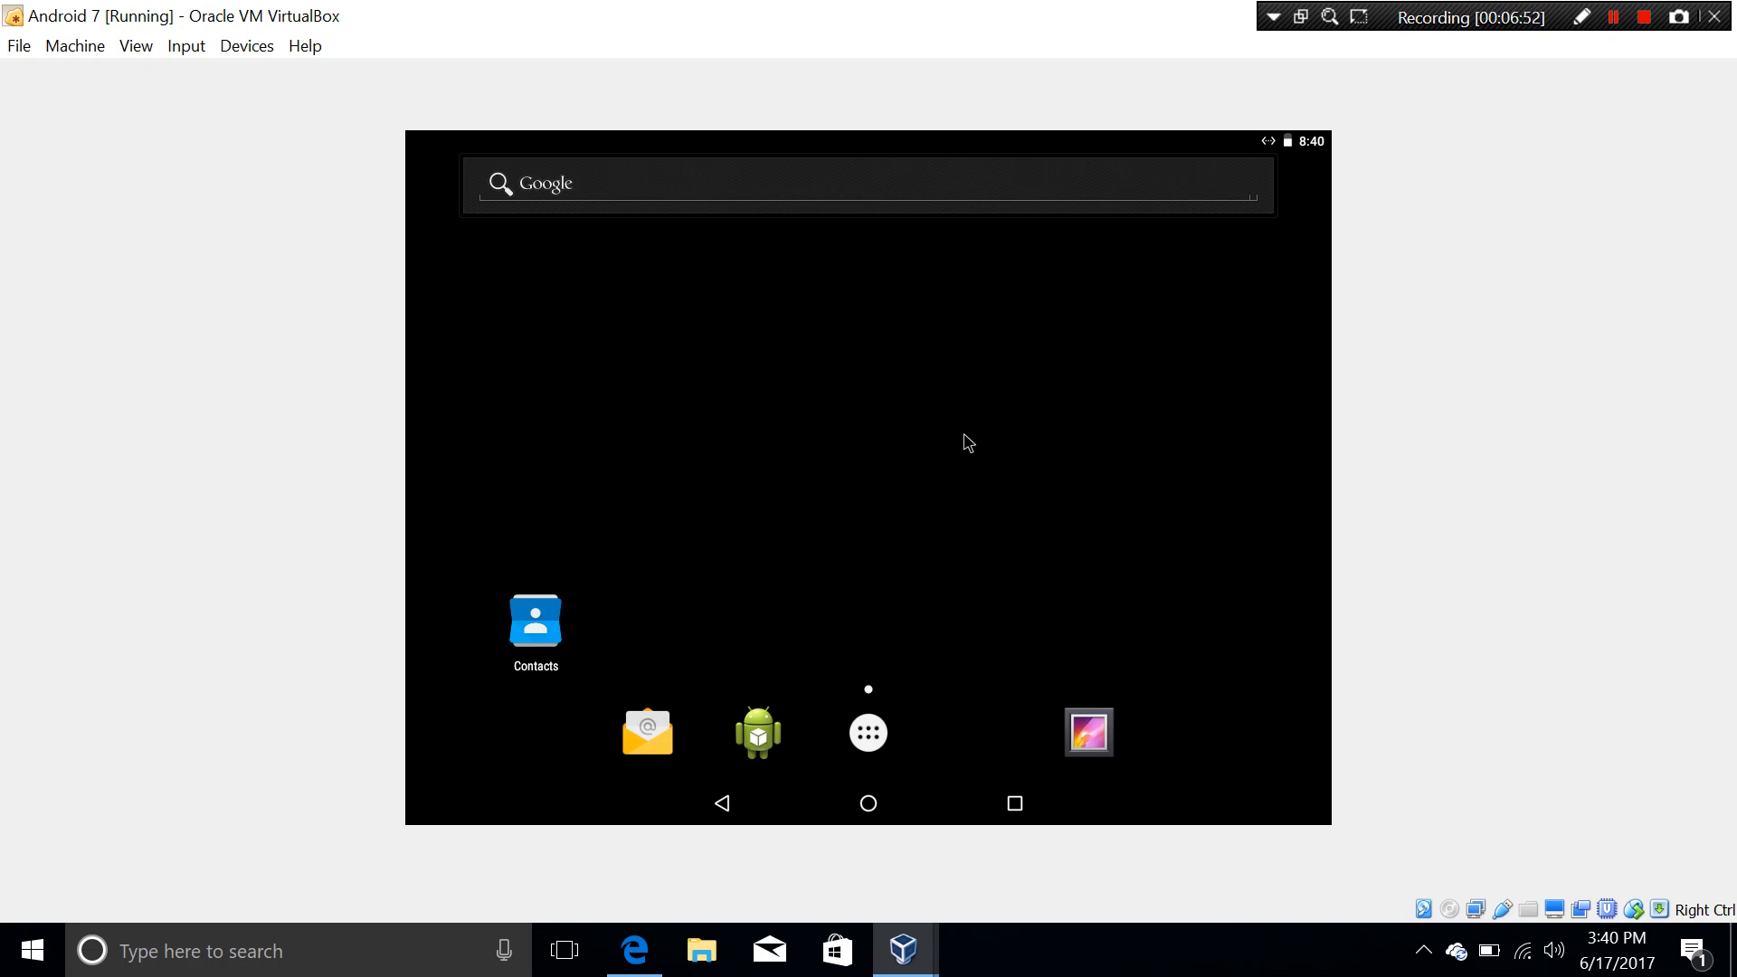
{"action": "left_click", "coordinate": [968, 443]}
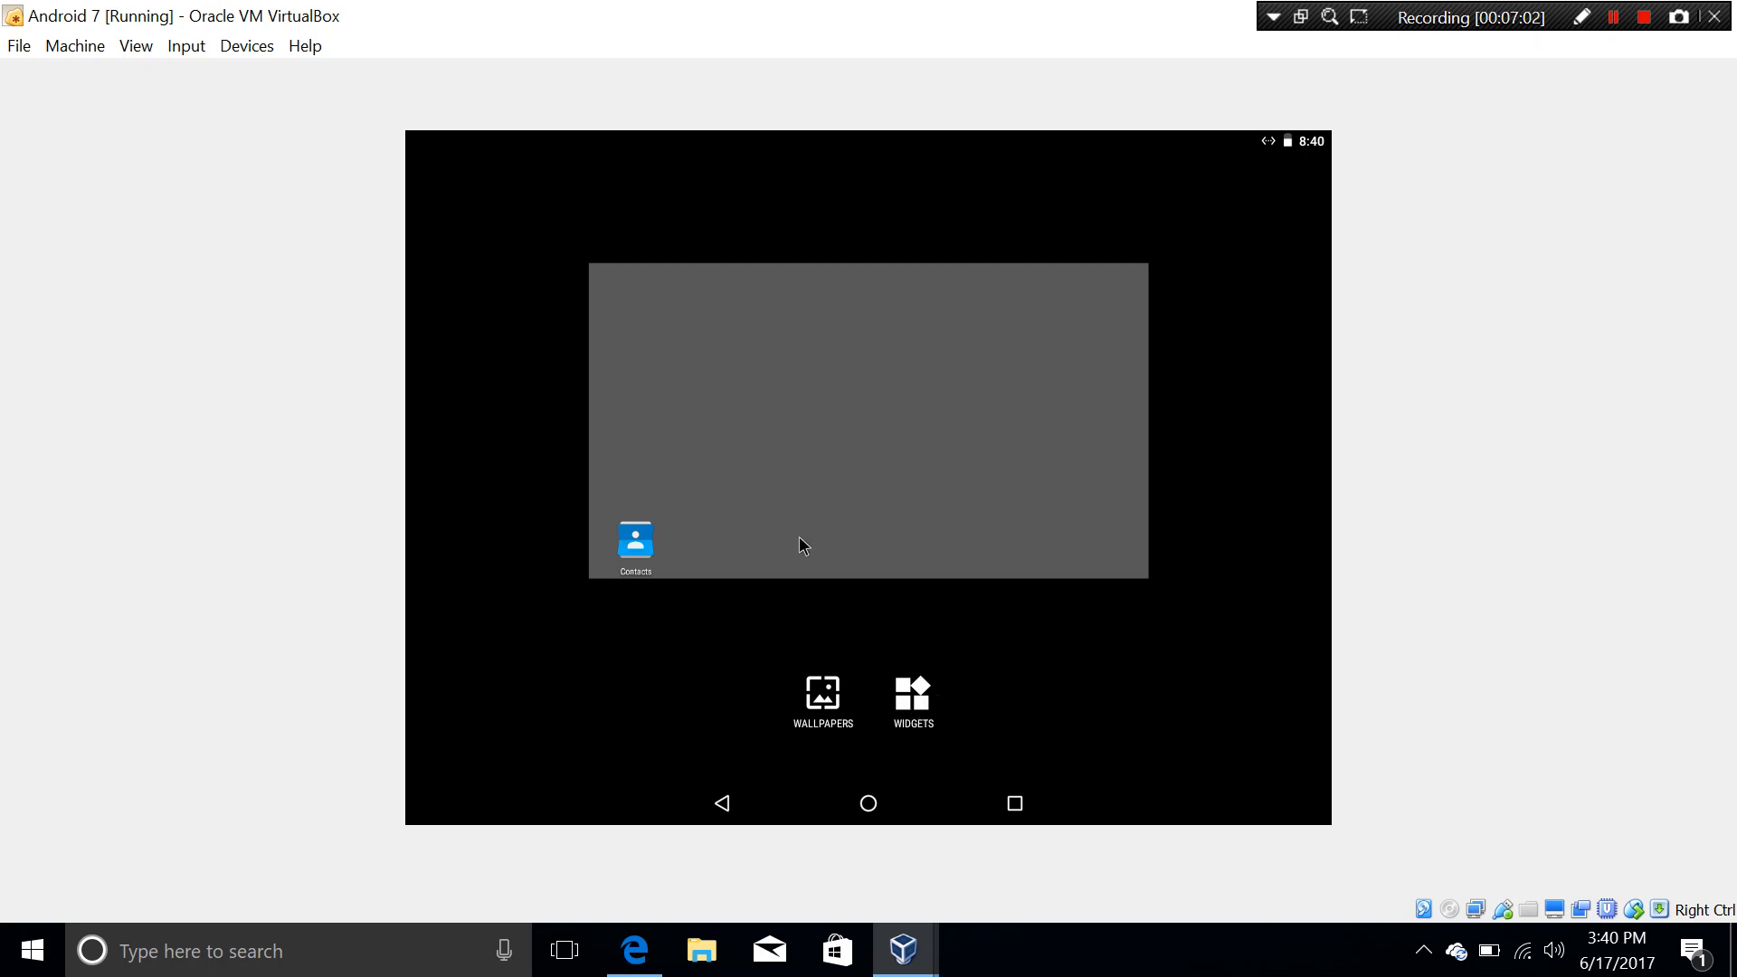
Step: Open and scroll the Android widget list, then open and close the notification shade
{"action": "left_click", "coordinate": [895, 696]}
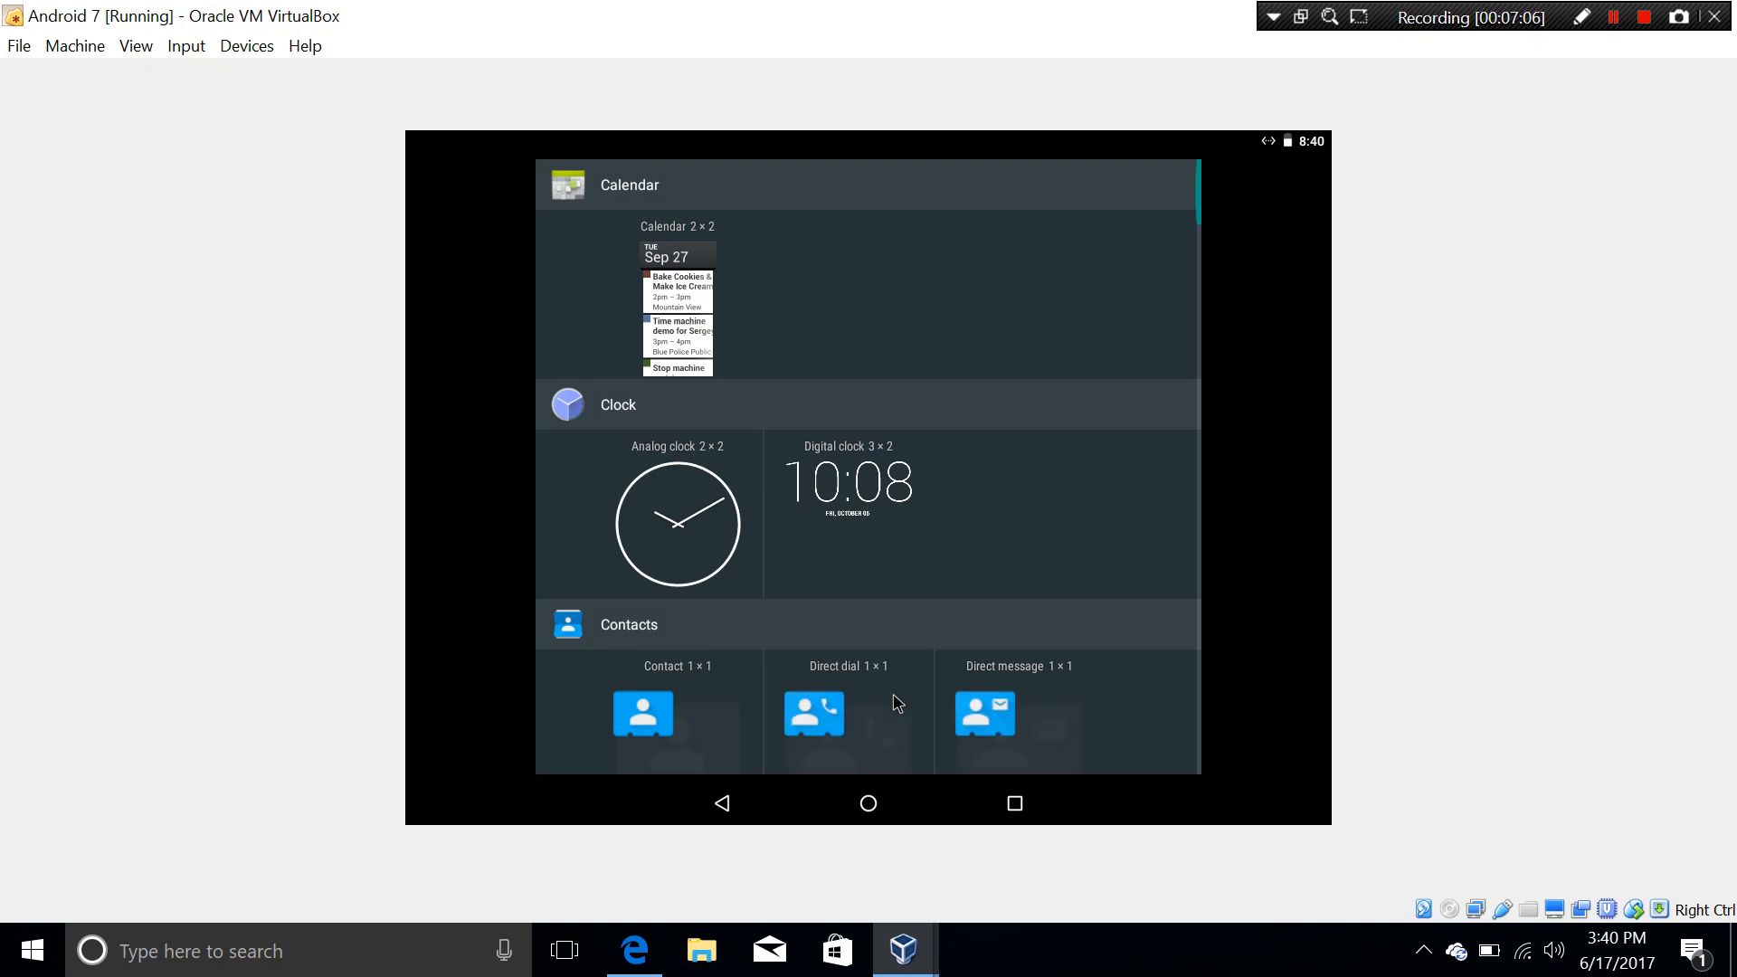
{"action": "left_click_drag", "start_coordinate": [898, 702], "coordinate": [939, 302]}
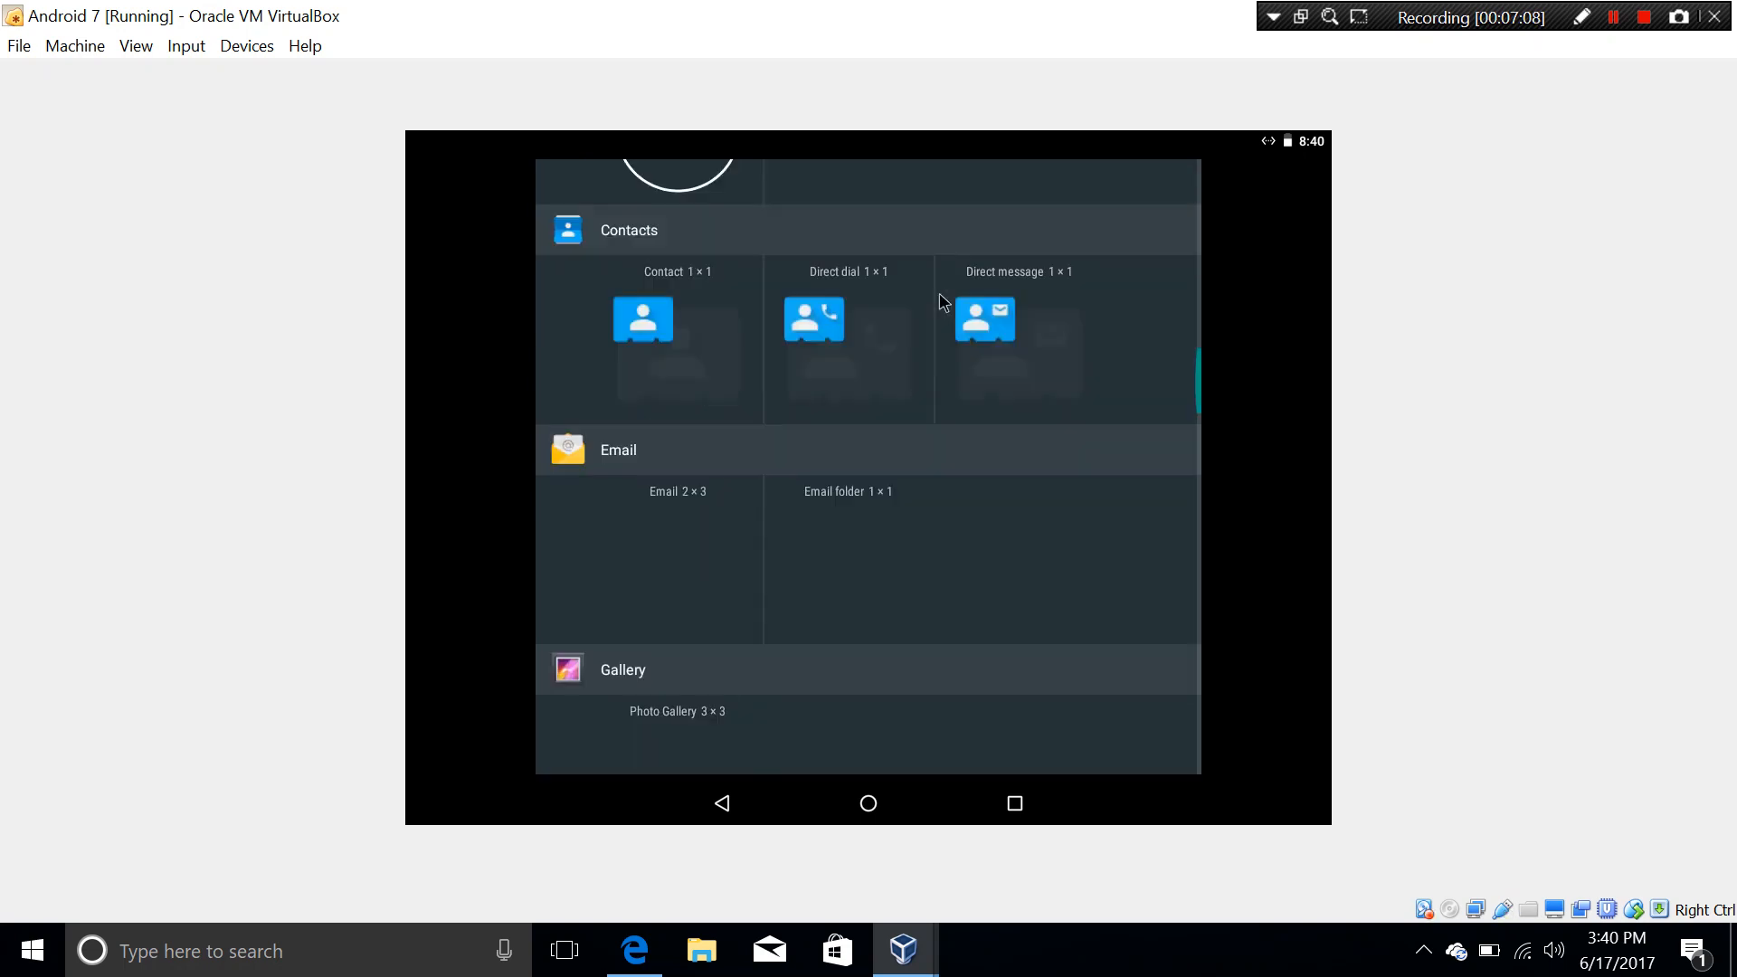
{"action": "left_click_drag", "start_coordinate": [938, 229], "coordinate": [946, 139]}
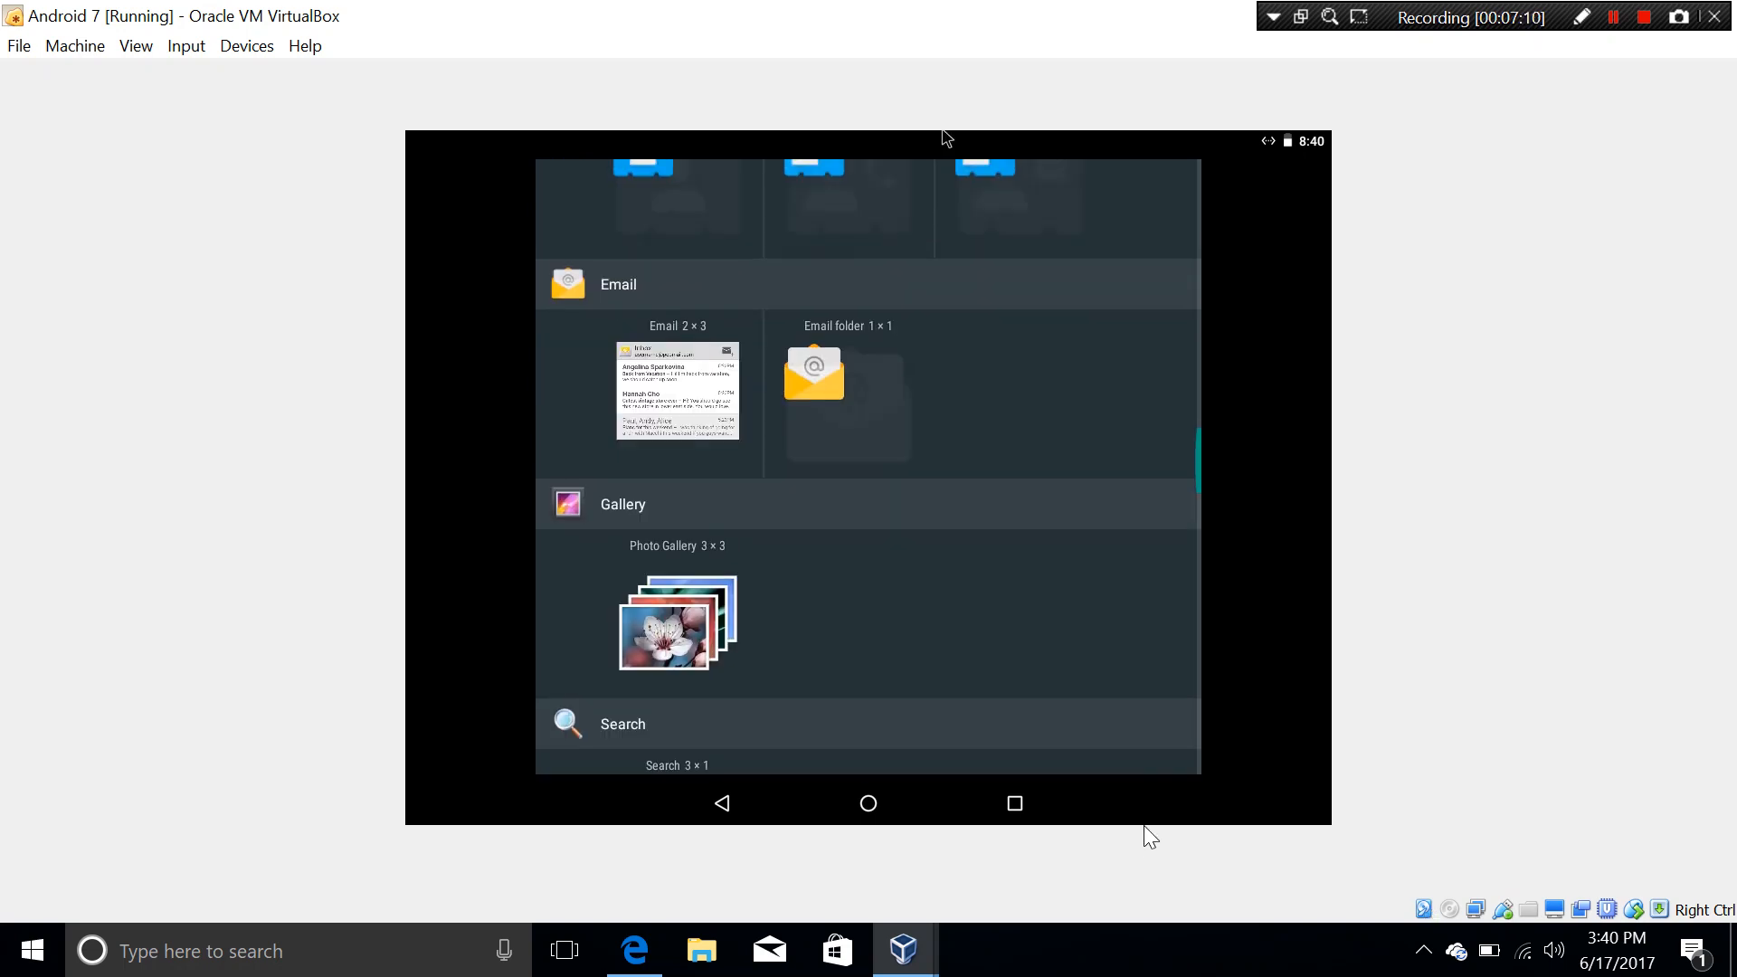
{"action": "left_click", "coordinate": [1243, 975]}
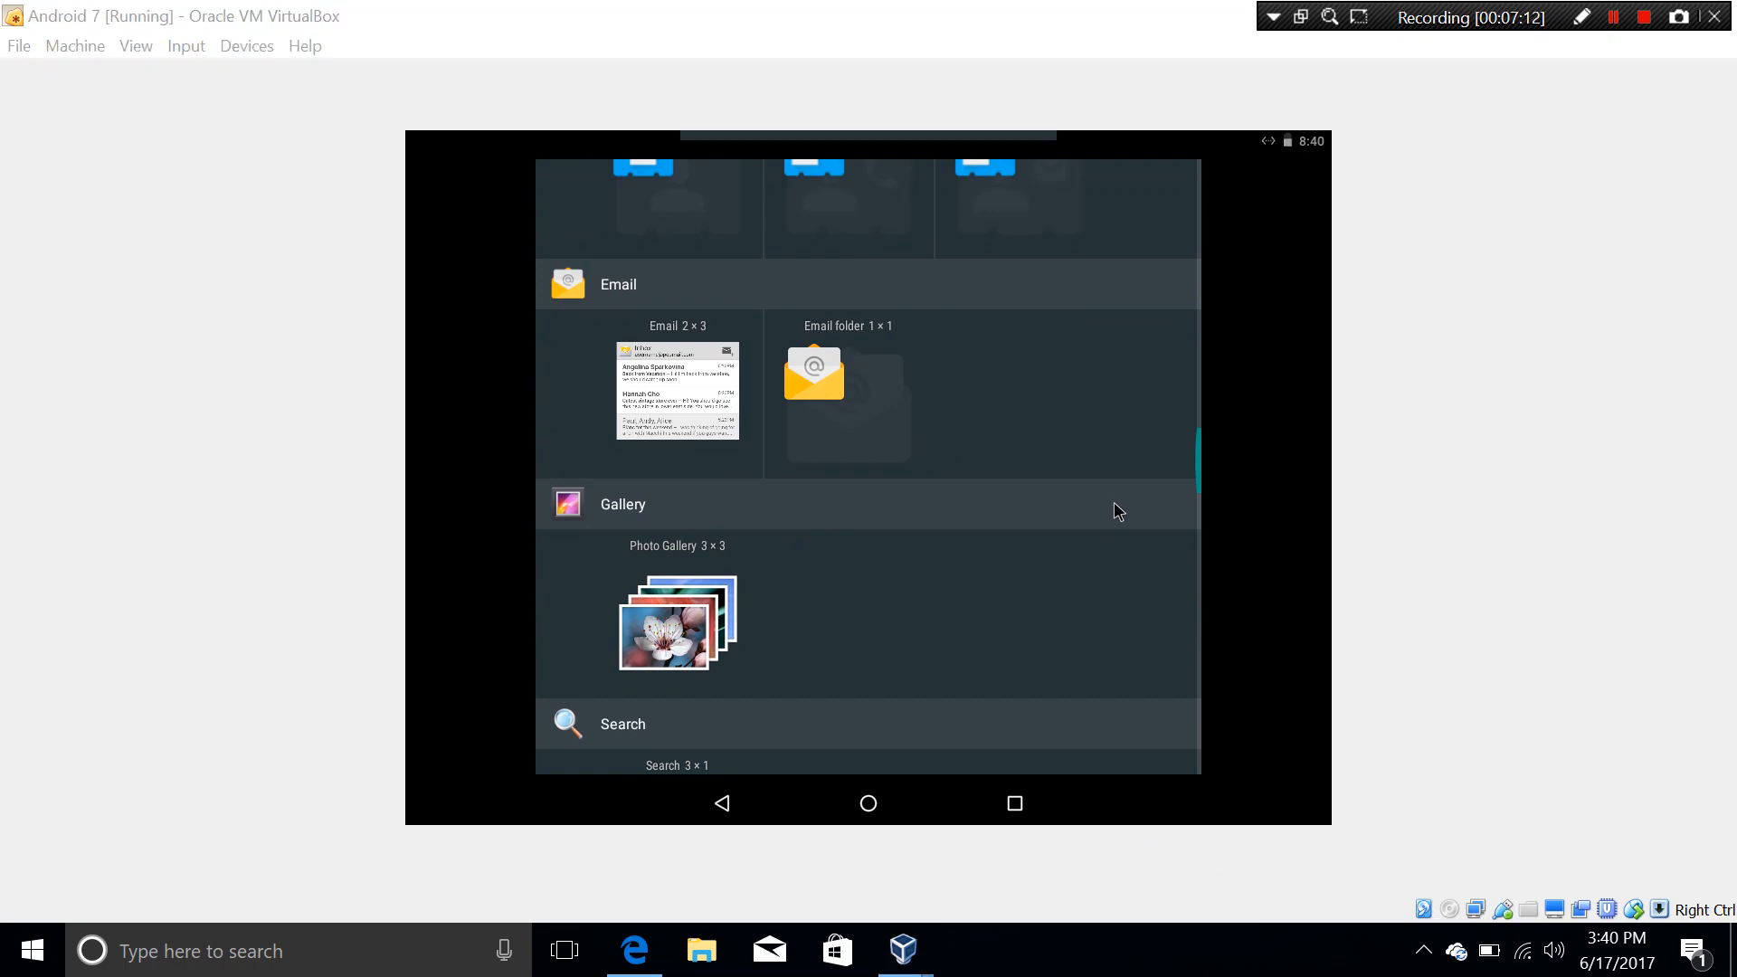
{"action": "left_click", "coordinate": [1076, 134]}
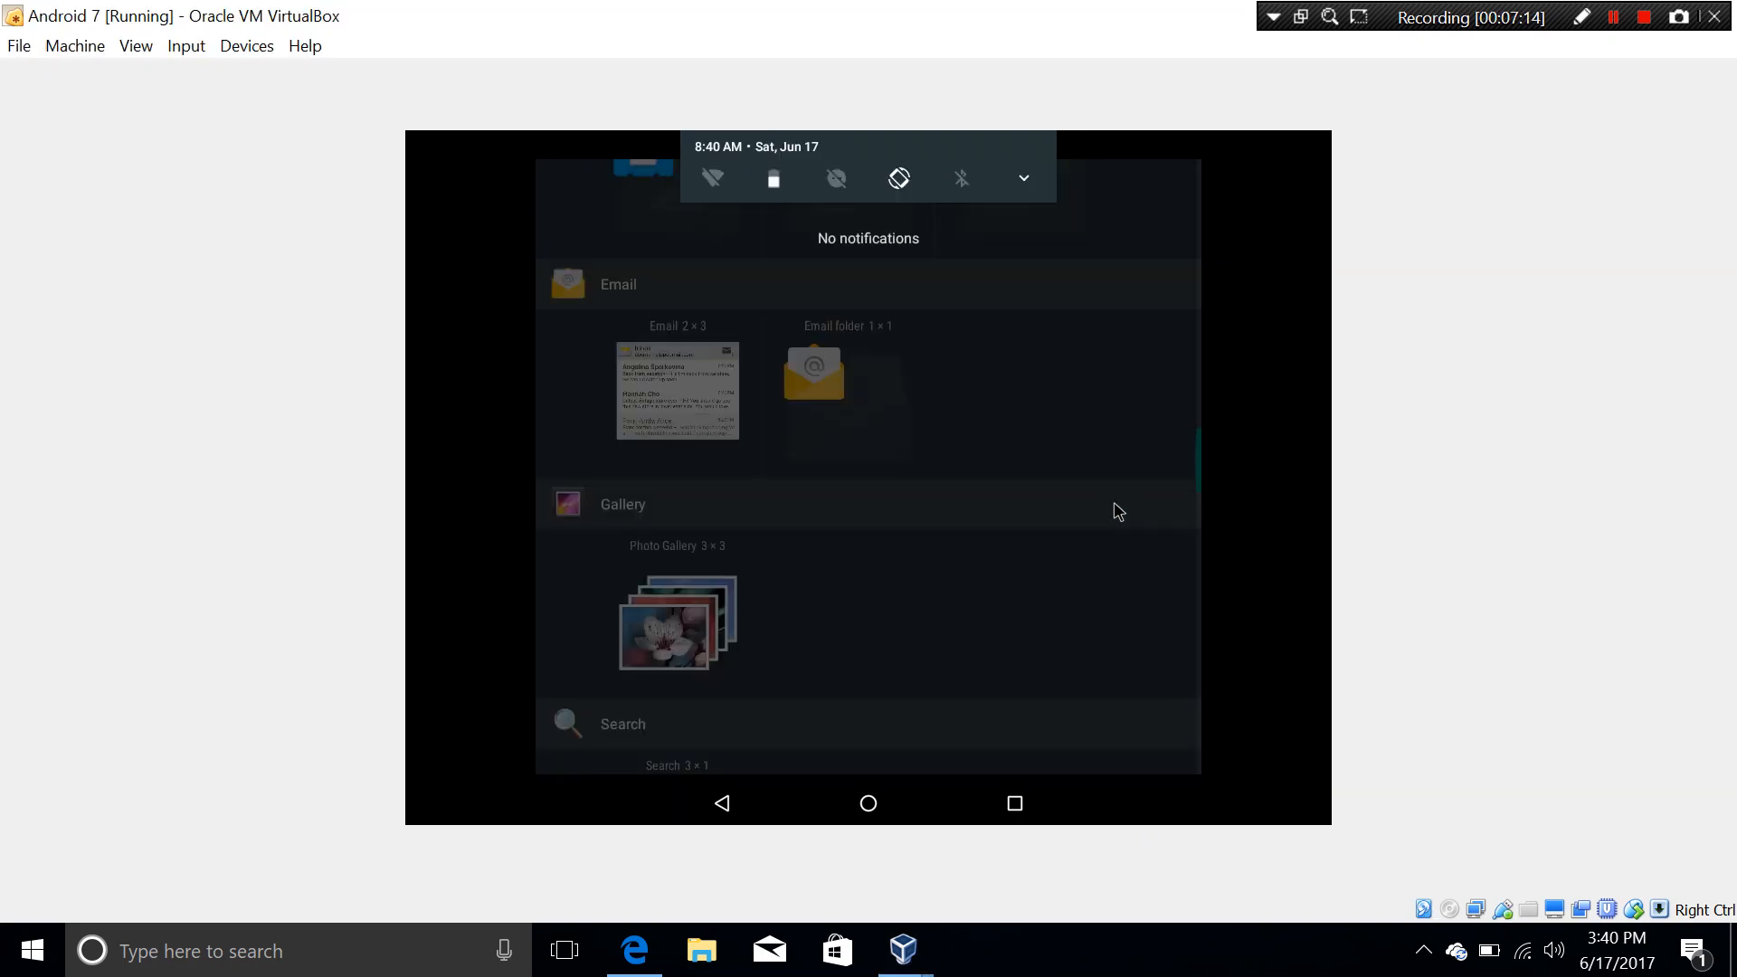
Step: Pull down quick settings, raise screen brightness to maximum, and open the Settings gear
{"action": "left_click_drag", "start_coordinate": [1029, 371], "coordinate": [965, 759]}
{"action": "left_click_drag", "start_coordinate": [984, 861], "coordinate": [984, 861]}
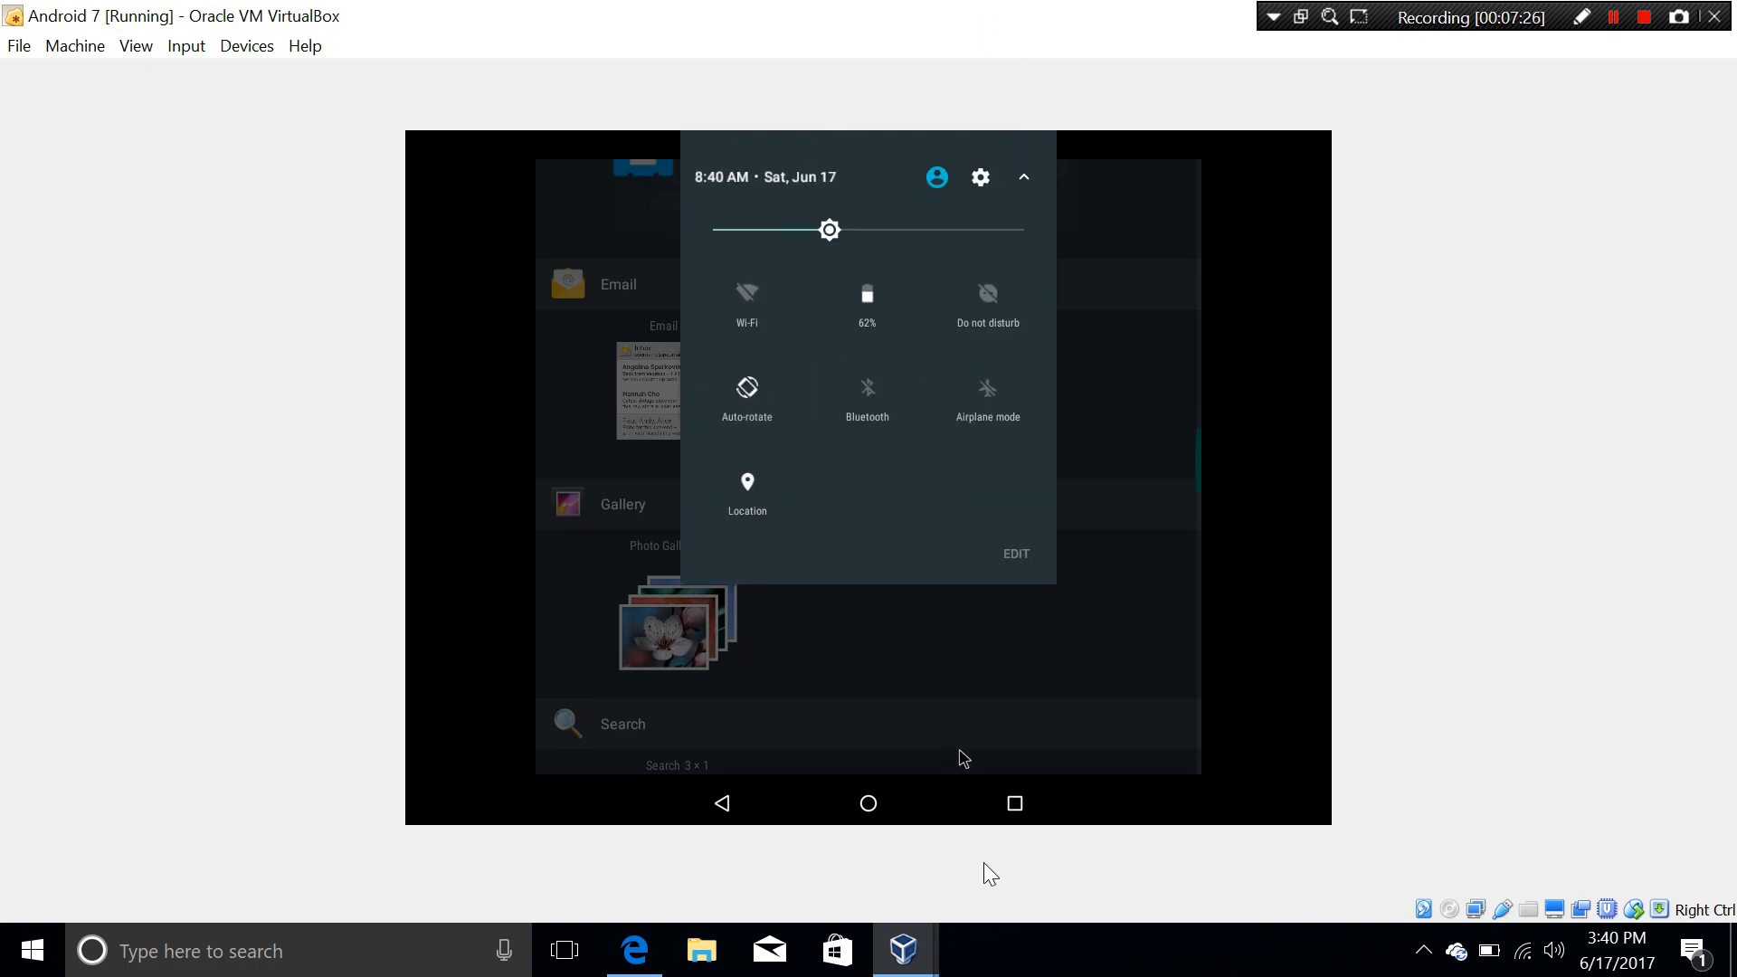
{"action": "mouse_move", "coordinate": [962, 757]}
{"action": "left_mouse_down"}
{"action": "mouse_move", "coordinate": [947, 612]}
{"action": "mouse_move", "coordinate": [966, 552]}
{"action": "mouse_move", "coordinate": [985, 772]}
{"action": "left_mouse_up"}
{"action": "key", "text": "Right"}
{"action": "key", "text": "Right"}
{"action": "key", "text": "Right"}
{"action": "key", "text": "Right"}
{"action": "key", "text": "Right"}
{"action": "key", "text": "Right"}
{"action": "key", "text": "Right"}
{"action": "key", "text": "Right"}
{"action": "key", "text": "Right"}
{"action": "key", "text": "Right"}
{"action": "key", "text": "Right"}
{"action": "key", "text": "Right"}
{"action": "key", "text": "Right"}
{"action": "key", "text": "Right"}
{"action": "key", "text": "Right"}
{"action": "key", "text": "Left"}
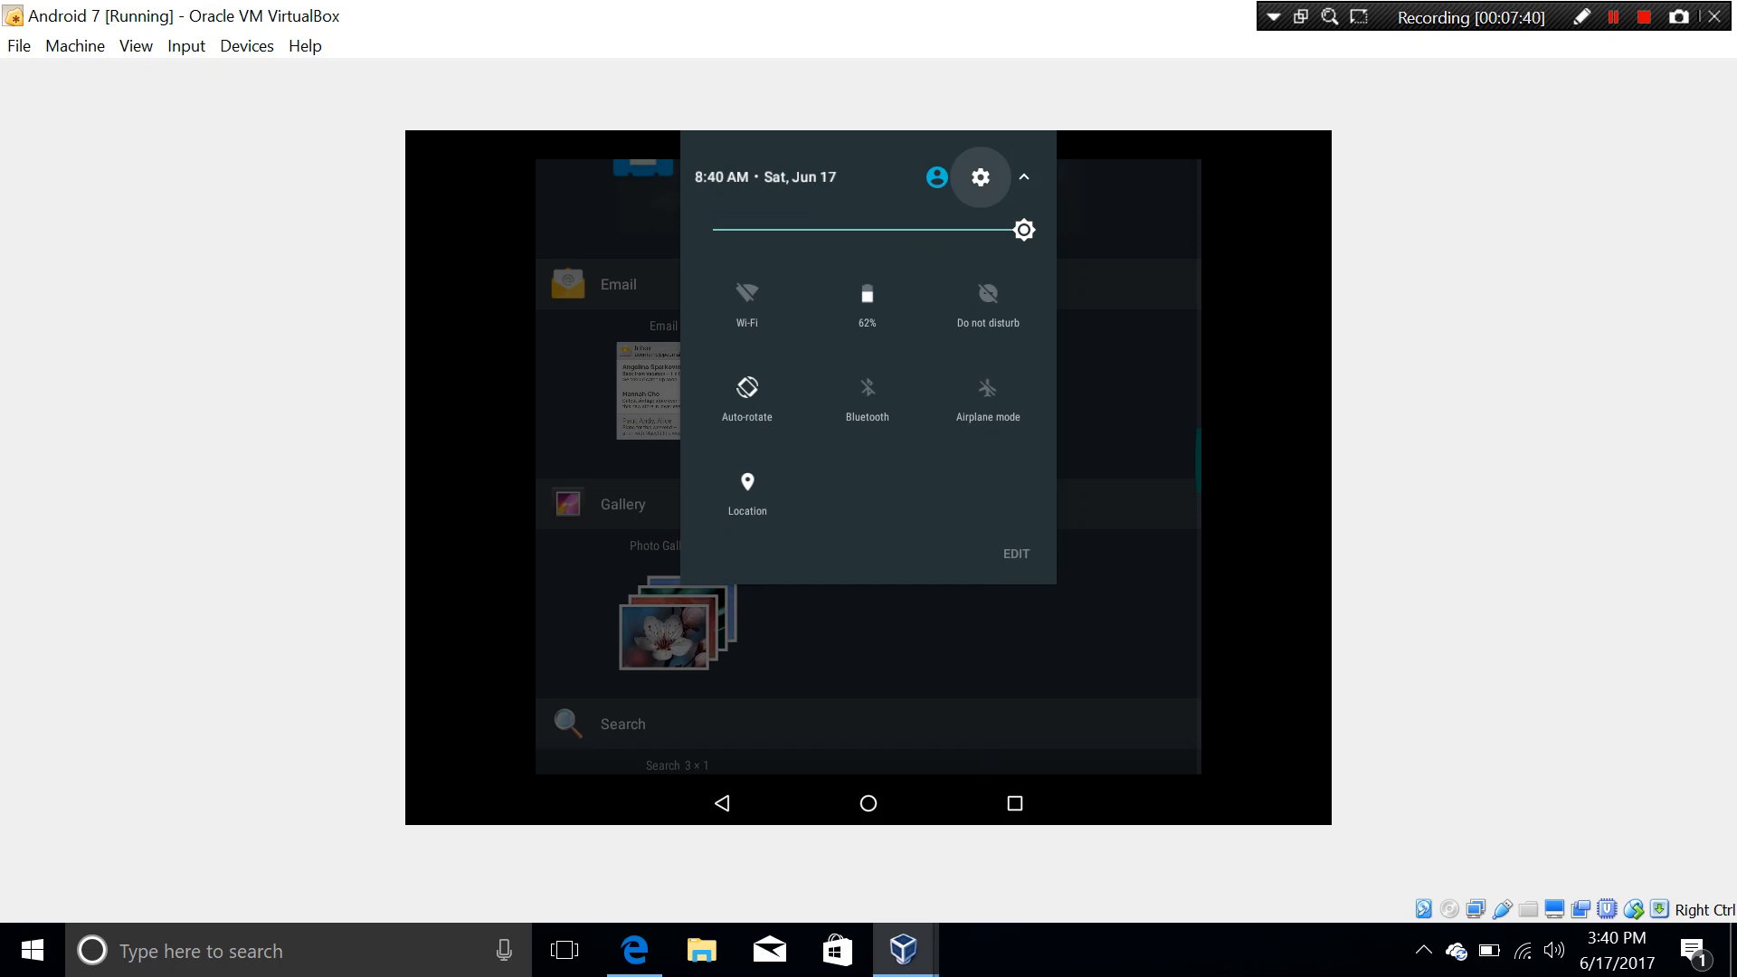
{"action": "key", "text": "Return"}
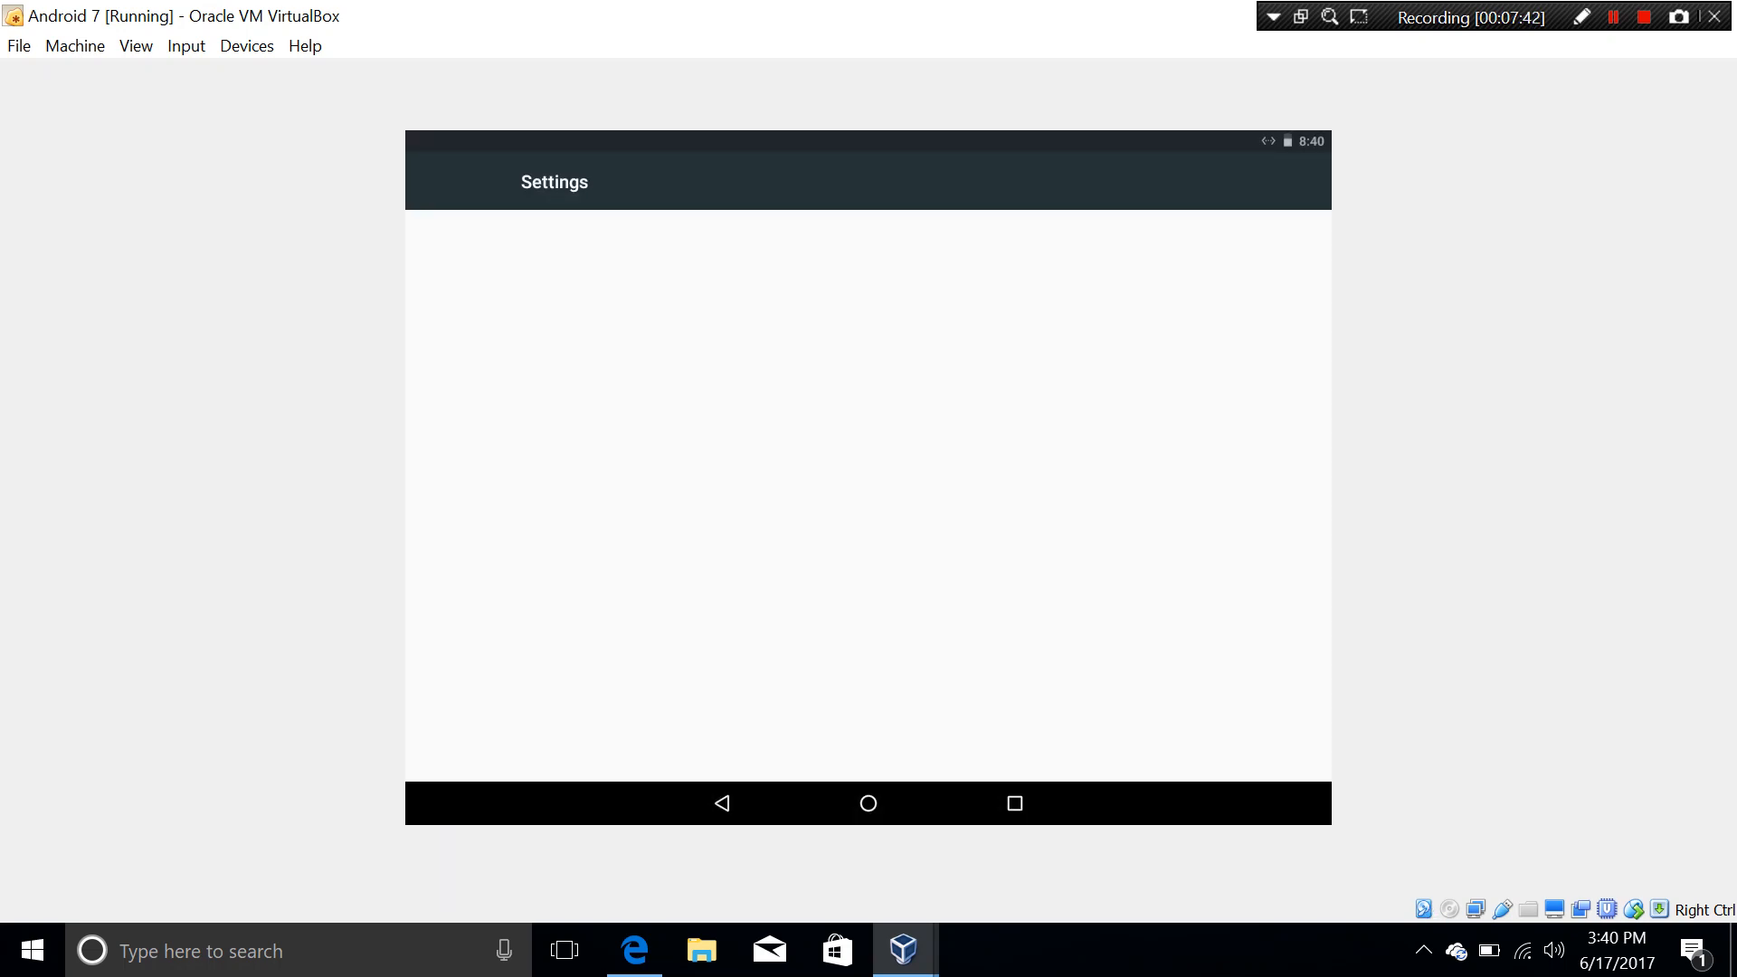
Step: Open About tablet to confirm Android version 7.0 and security patch, then bring Edge's osboxes page forward
{"action": "key", "text": "Down"}
{"action": "key", "text": "Down"}
{"action": "key", "text": "Down"}
{"action": "key", "text": "Down"}
{"action": "key", "text": "Down"}
{"action": "key", "text": "Down"}
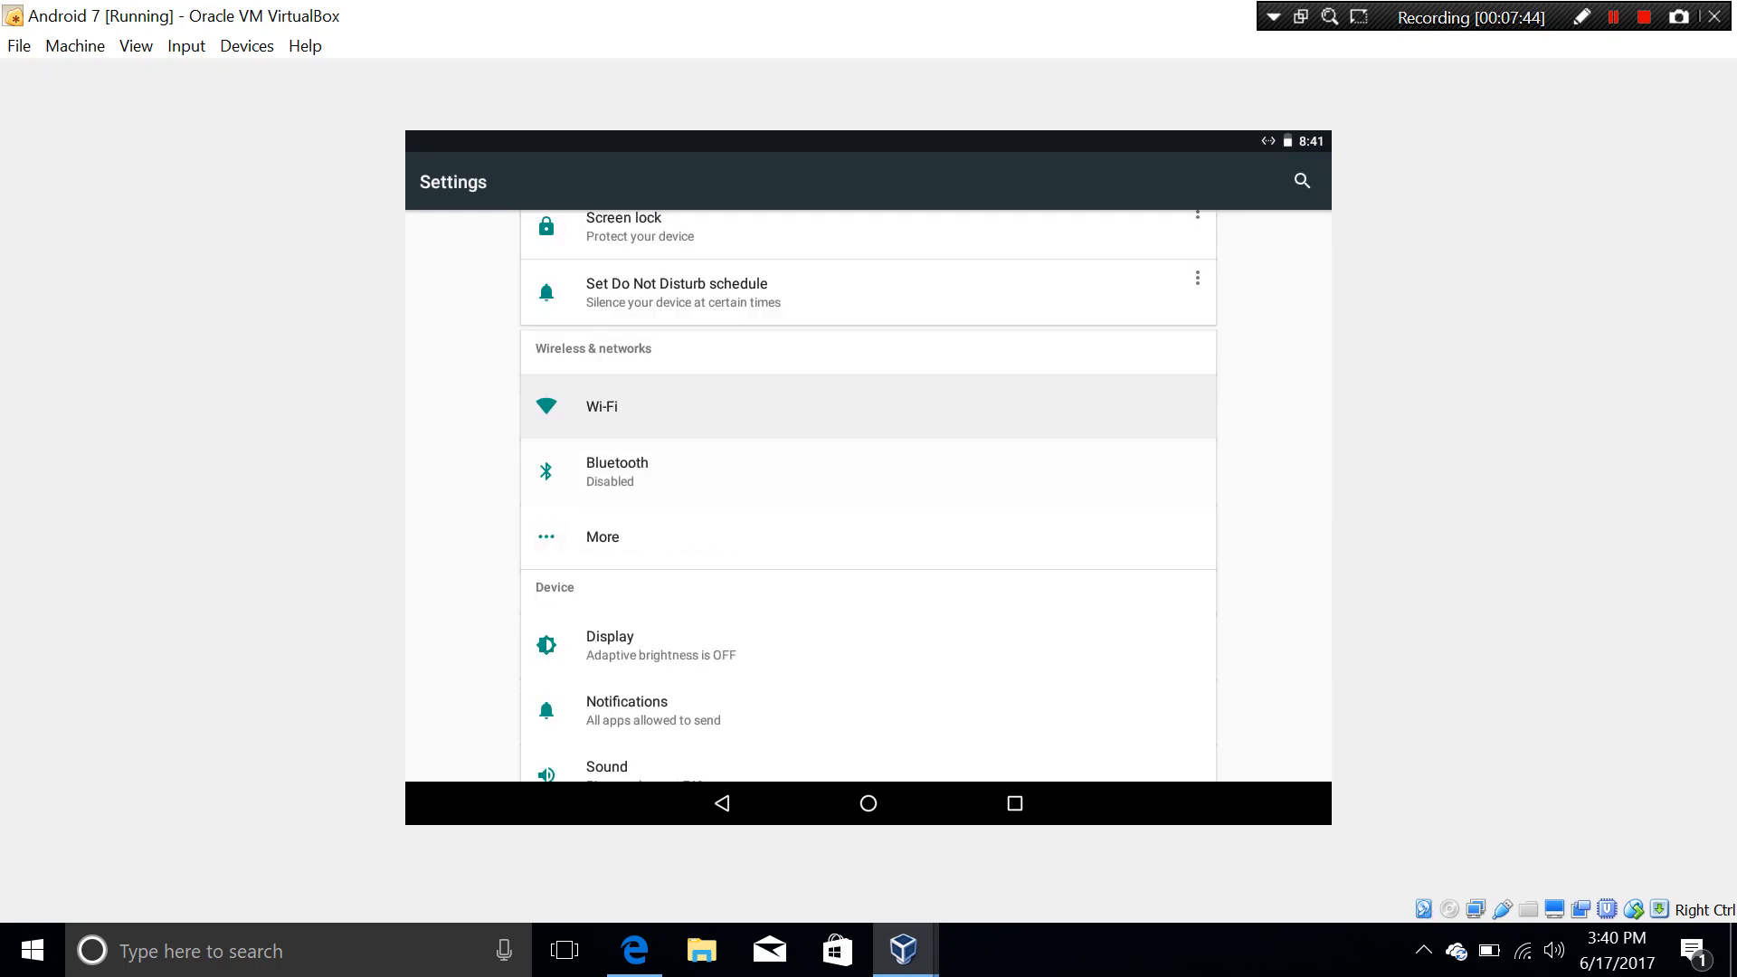
{"action": "key", "text": "Down"}
{"action": "key", "text": "Down"}
{"action": "key", "text": "Down"}
{"action": "key", "text": "Down"}
{"action": "key", "text": "Down"}
{"action": "key", "text": "Down"}
{"action": "key", "text": "Down"}
{"action": "key", "text": "Down"}
{"action": "key", "text": "Down"}
{"action": "key", "text": "Down"}
{"action": "key", "text": "Down"}
{"action": "key", "text": "Down"}
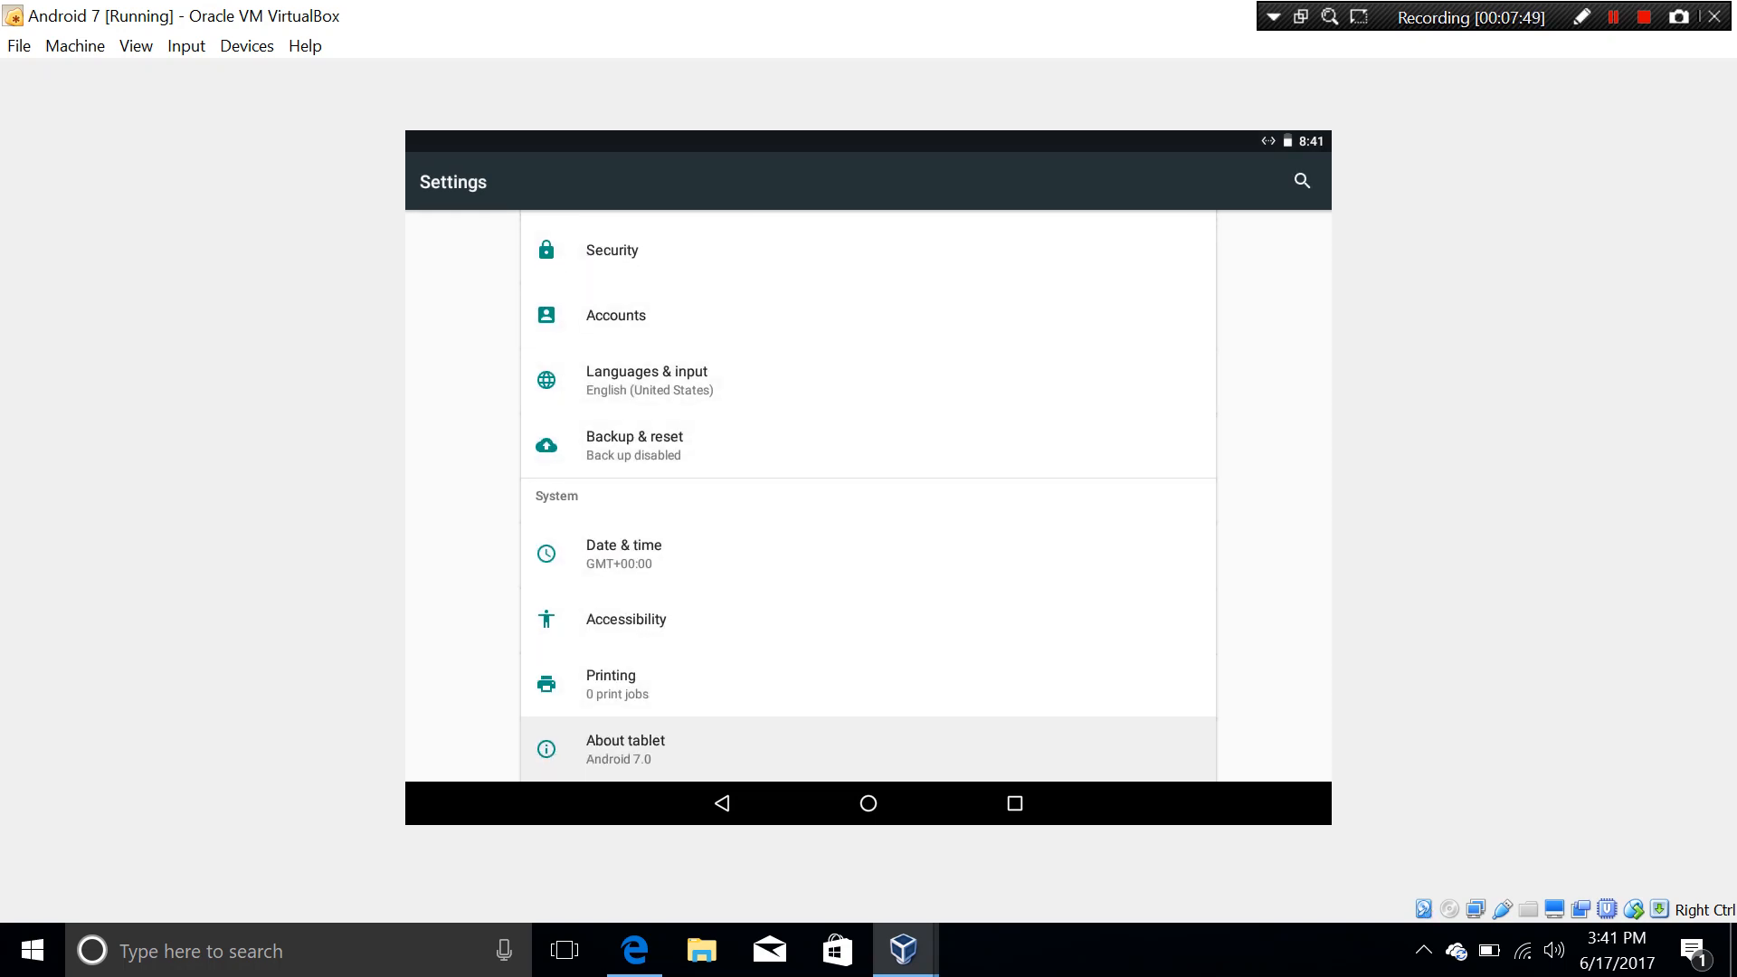
{"action": "key", "text": "Return"}
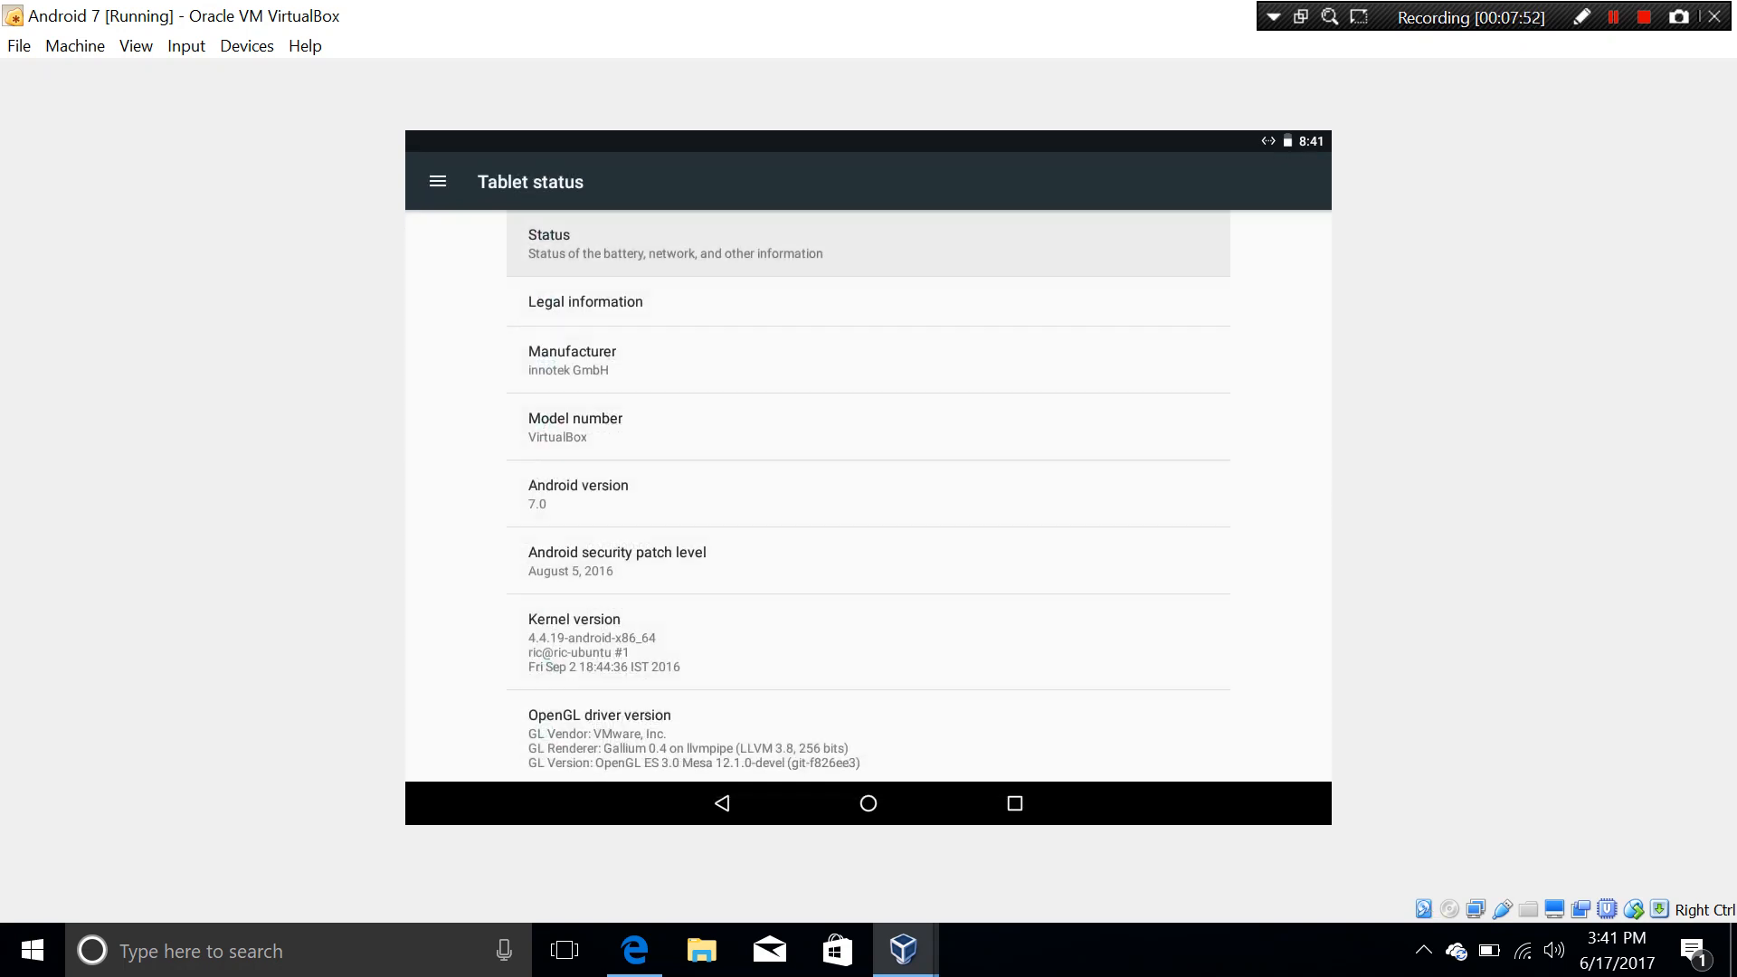
{"action": "key", "text": "Down"}
{"action": "key", "text": "Down"}
{"action": "key", "text": "Down"}
{"action": "key", "text": "Down"}
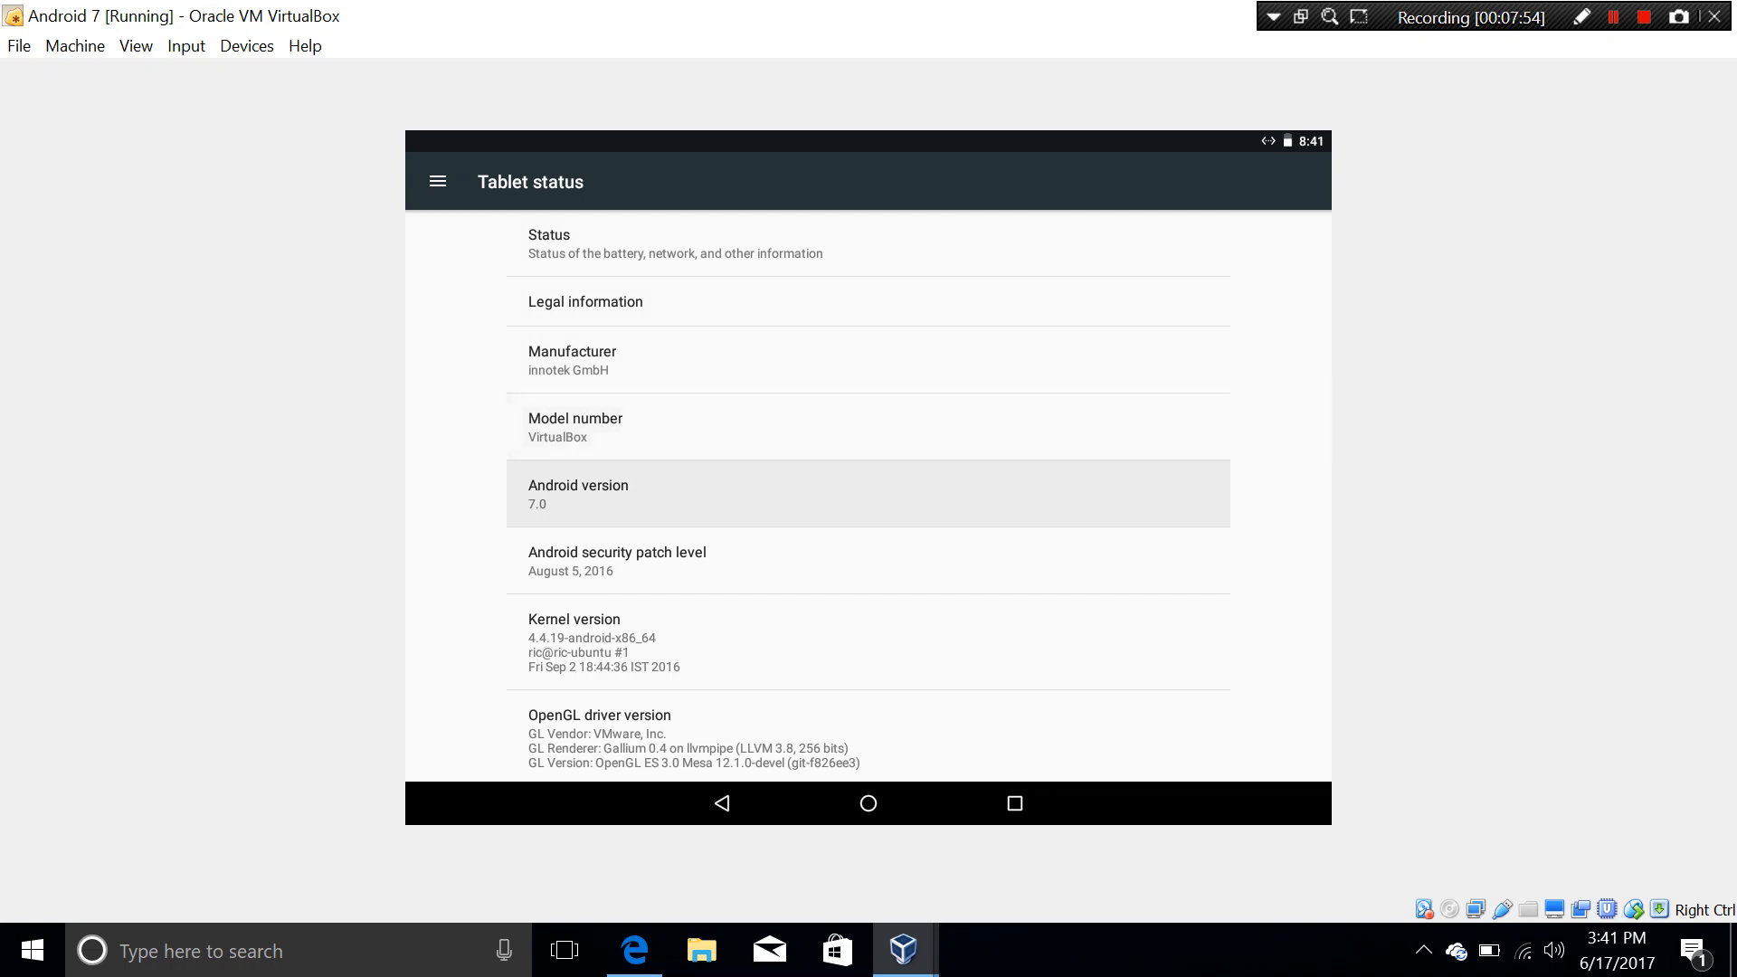
{"action": "key", "text": "Down"}
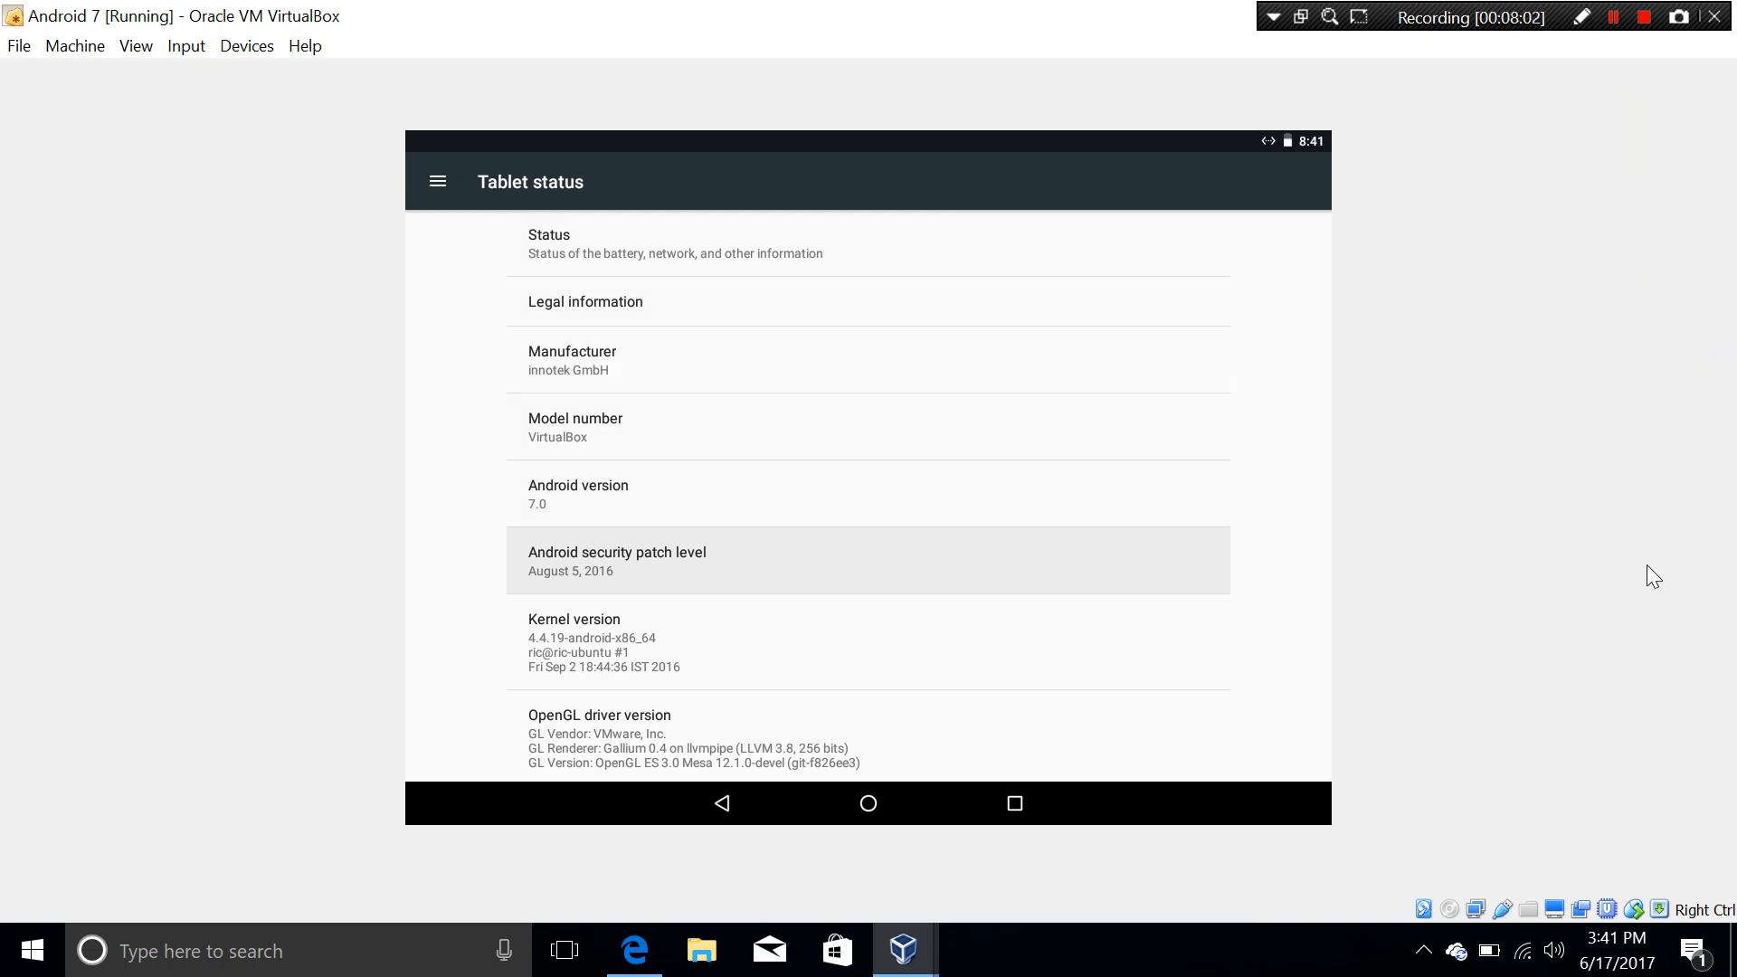
{"action": "left_click", "coordinate": [635, 950]}
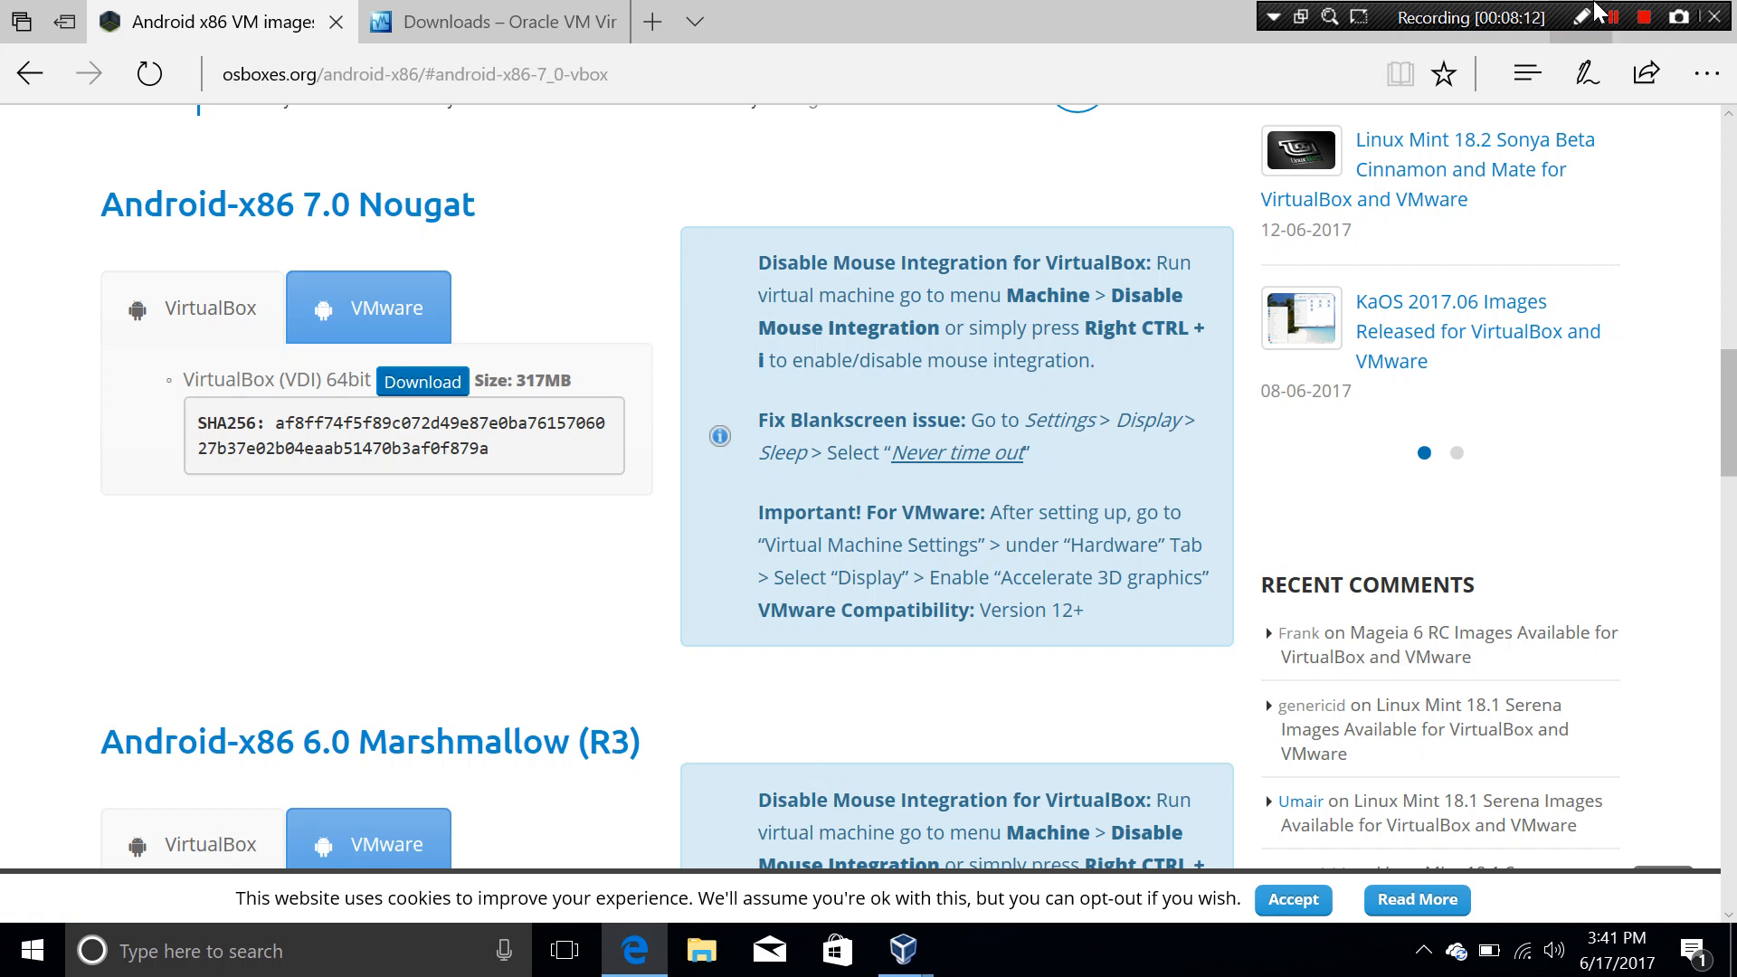
Step: Minimize Edge and review the VM's Screen, Remote Display and Video Capture settings without changes
{"action": "key", "text": "alt+Tab"}
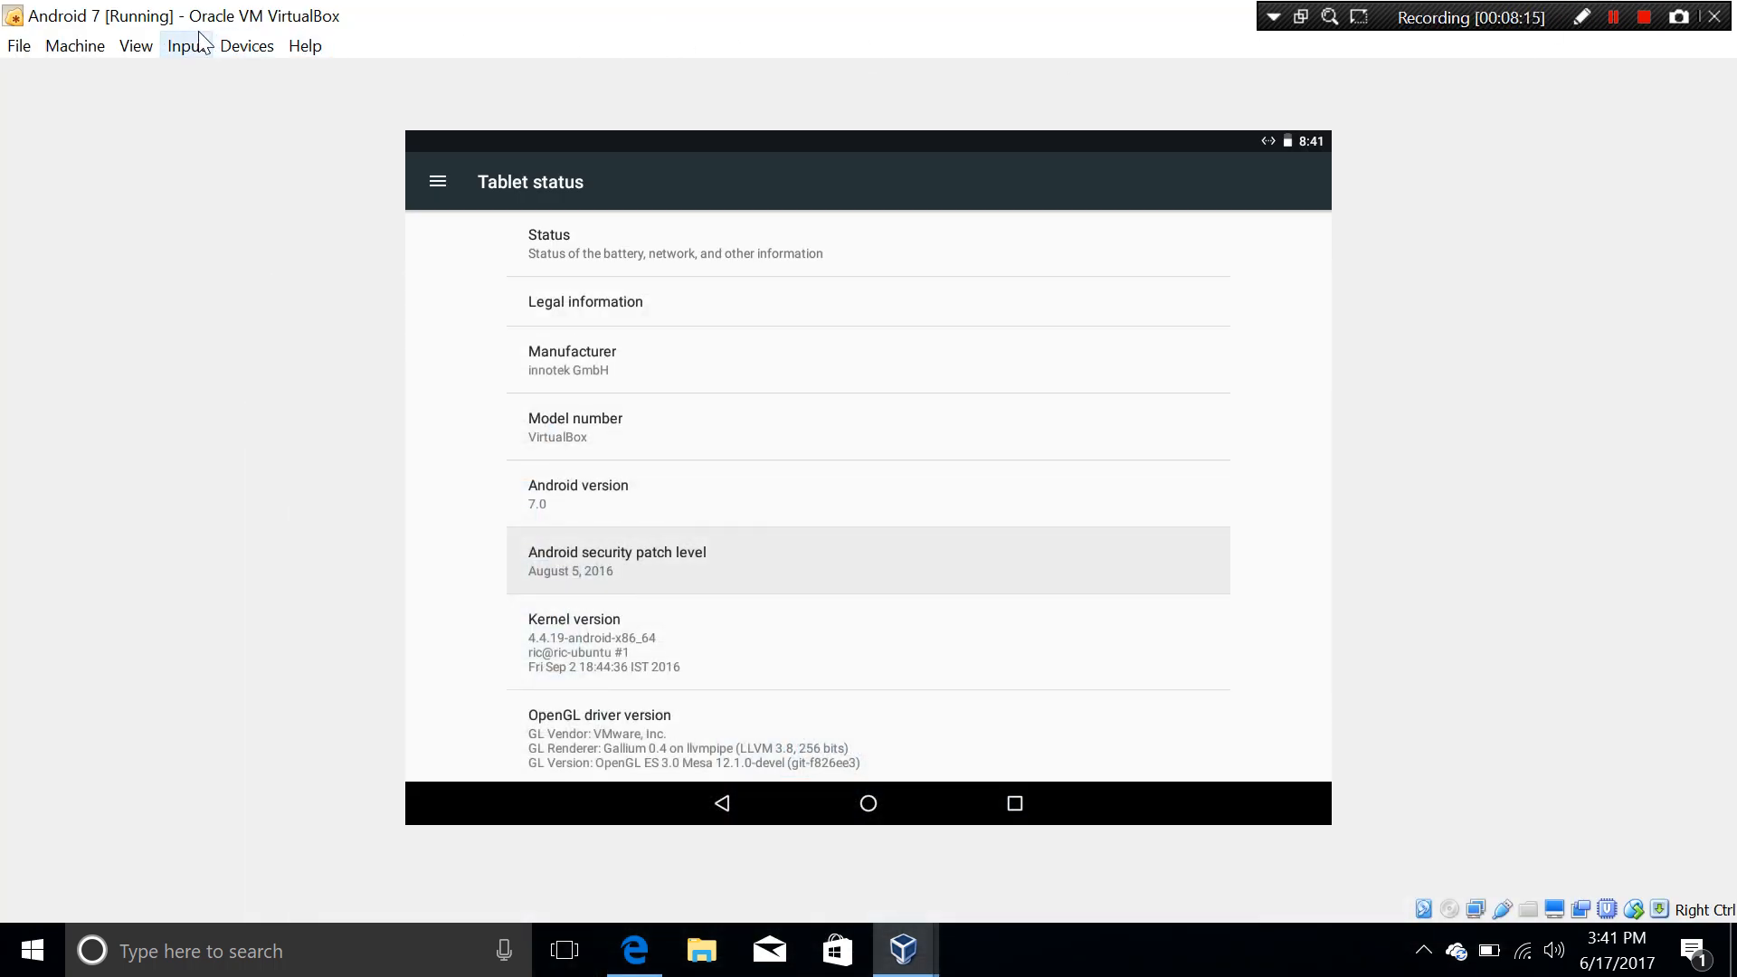
{"action": "left_click", "coordinate": [635, 950]}
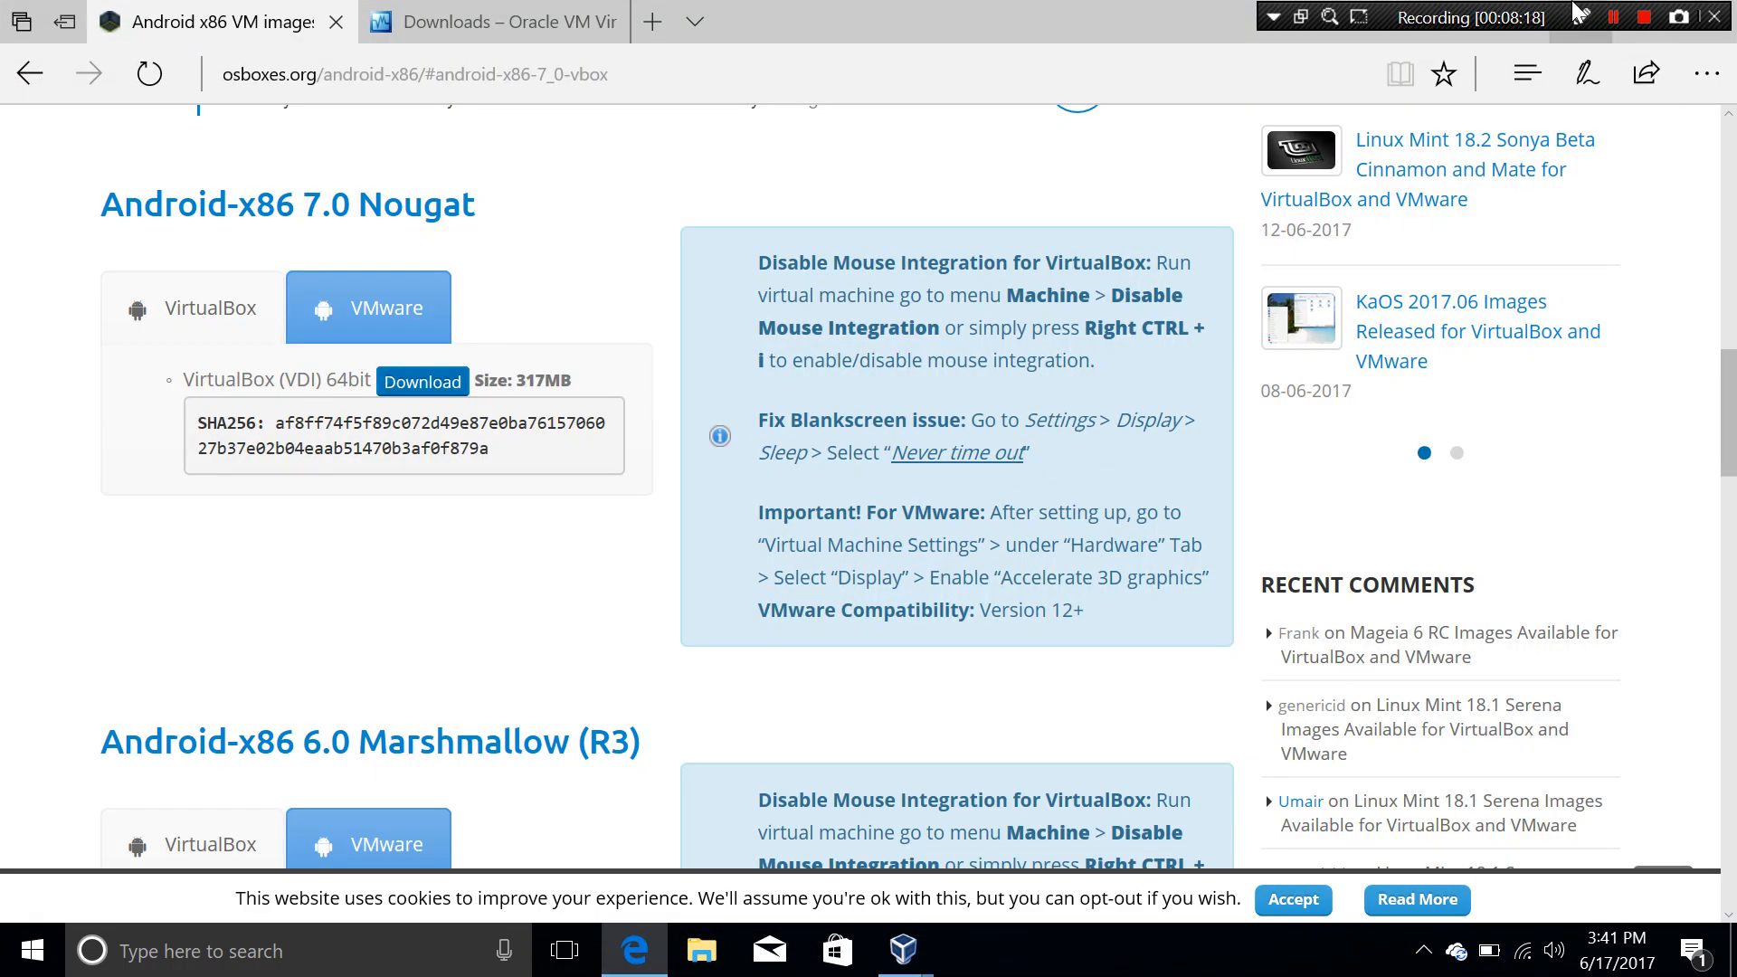
{"action": "left_click", "coordinate": [1579, 36]}
{"action": "left_click", "coordinate": [76, 46]}
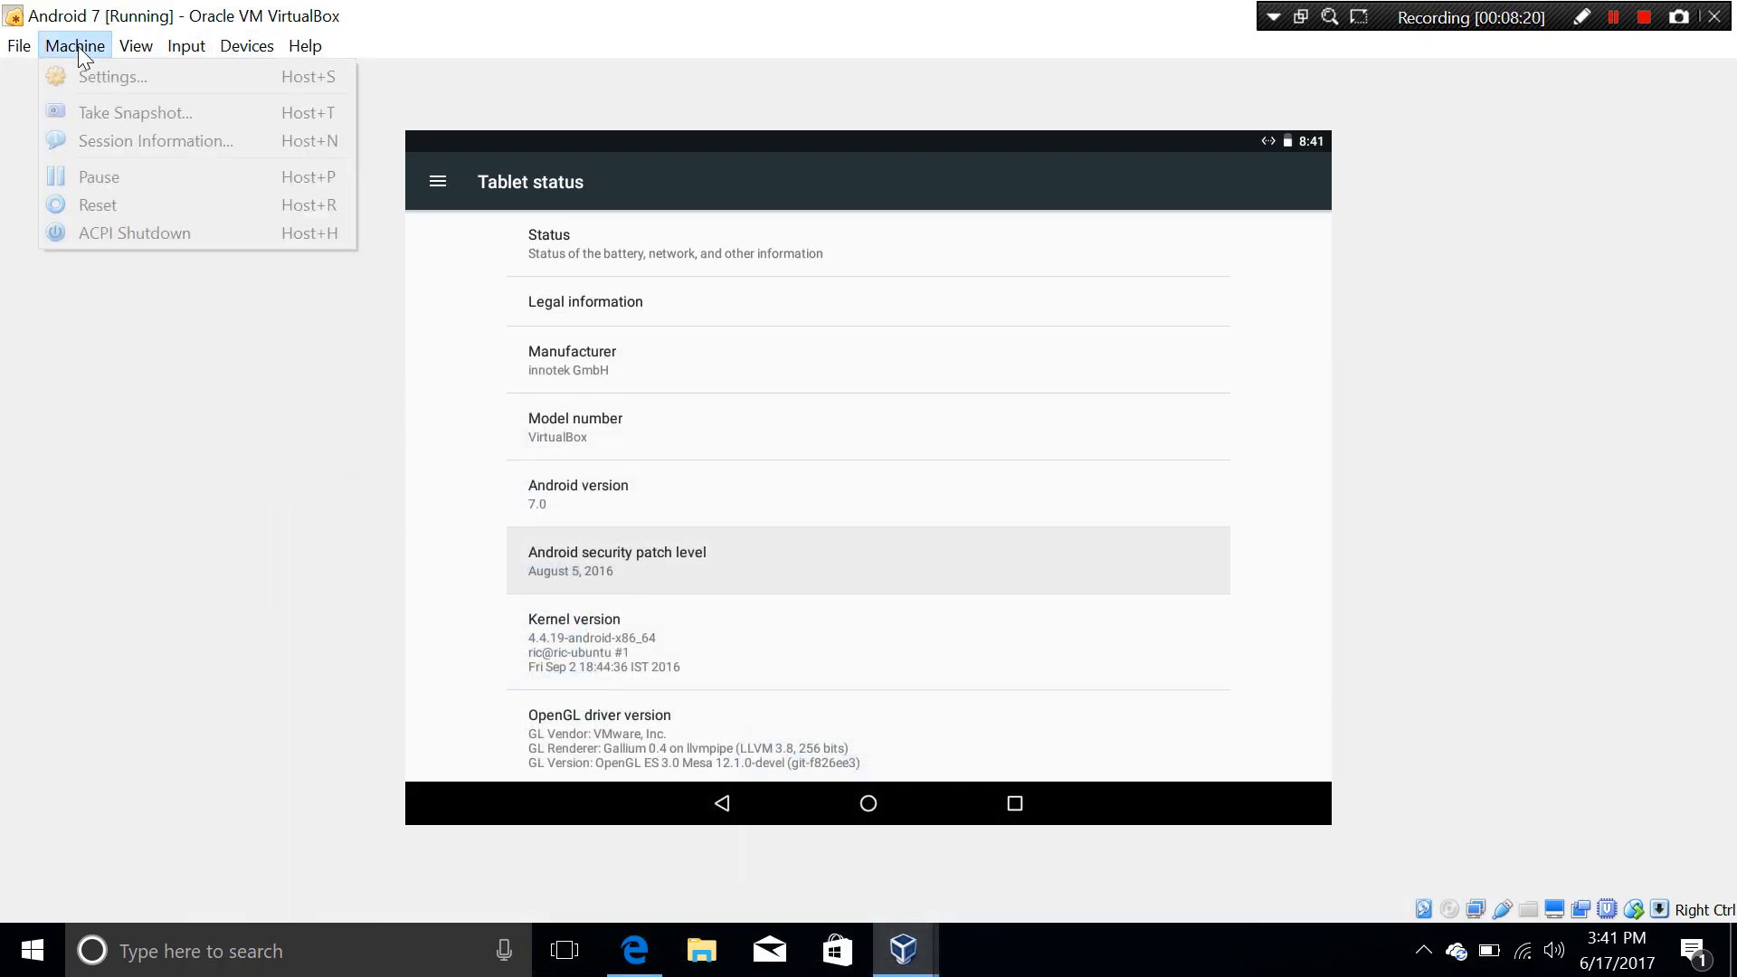
{"action": "left_click", "coordinate": [87, 76]}
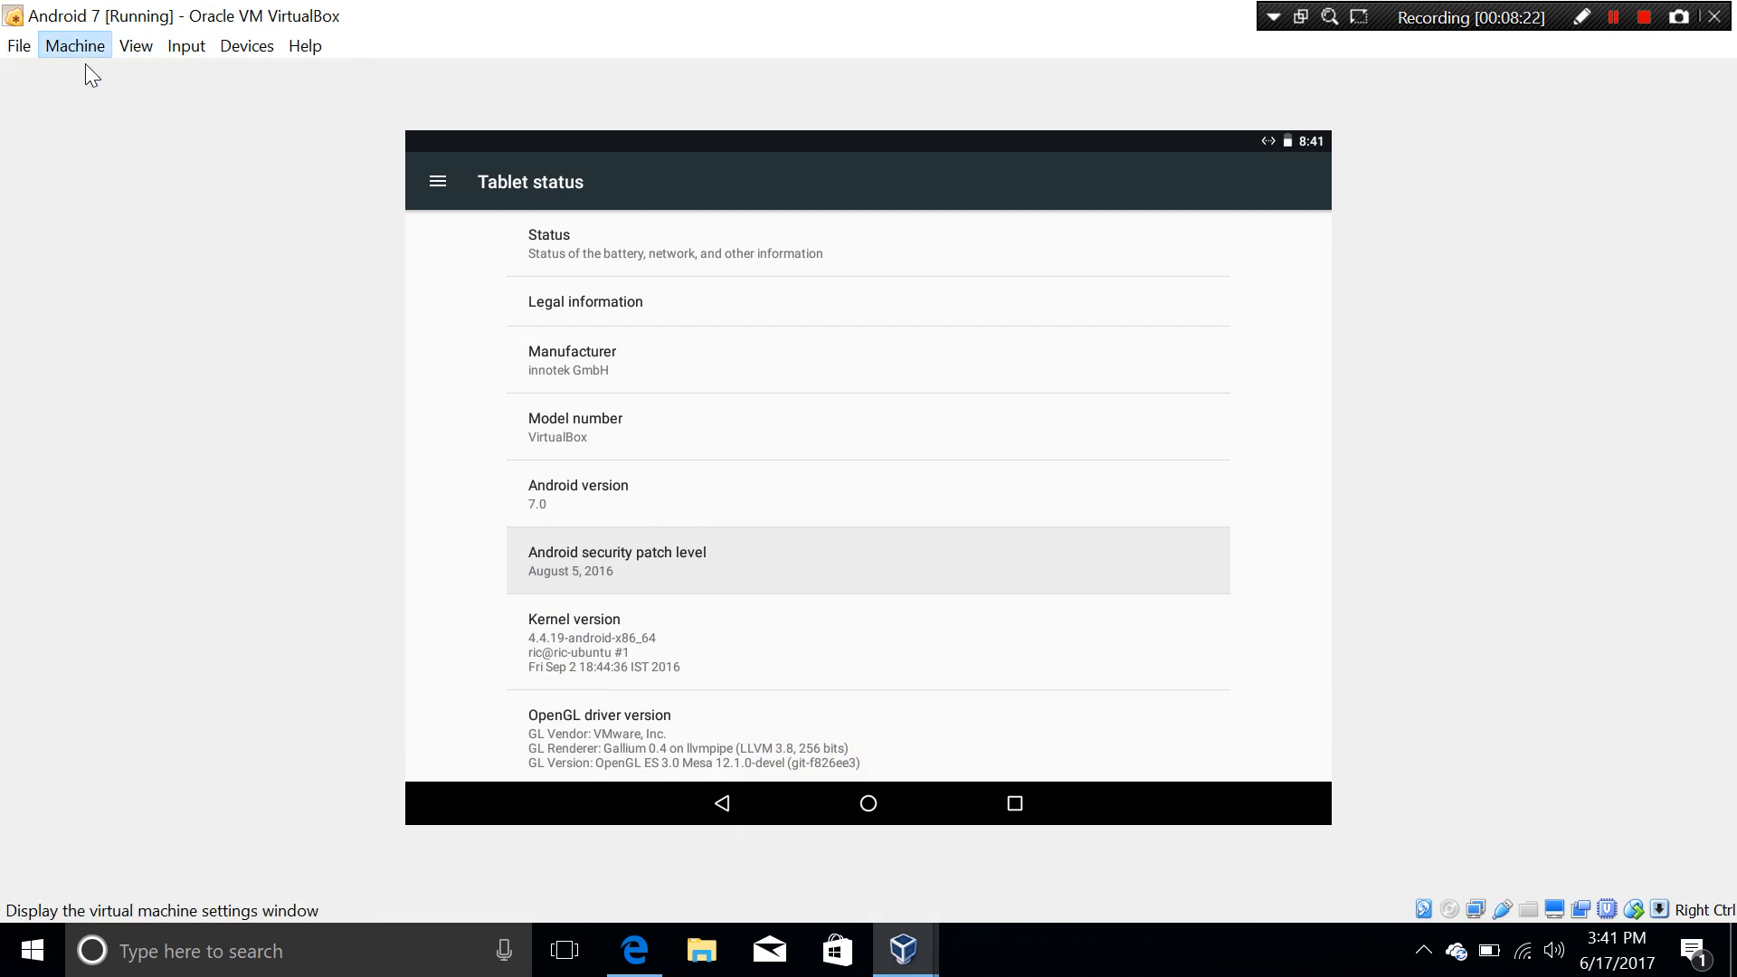
{"action": "left_click", "coordinate": [616, 340]}
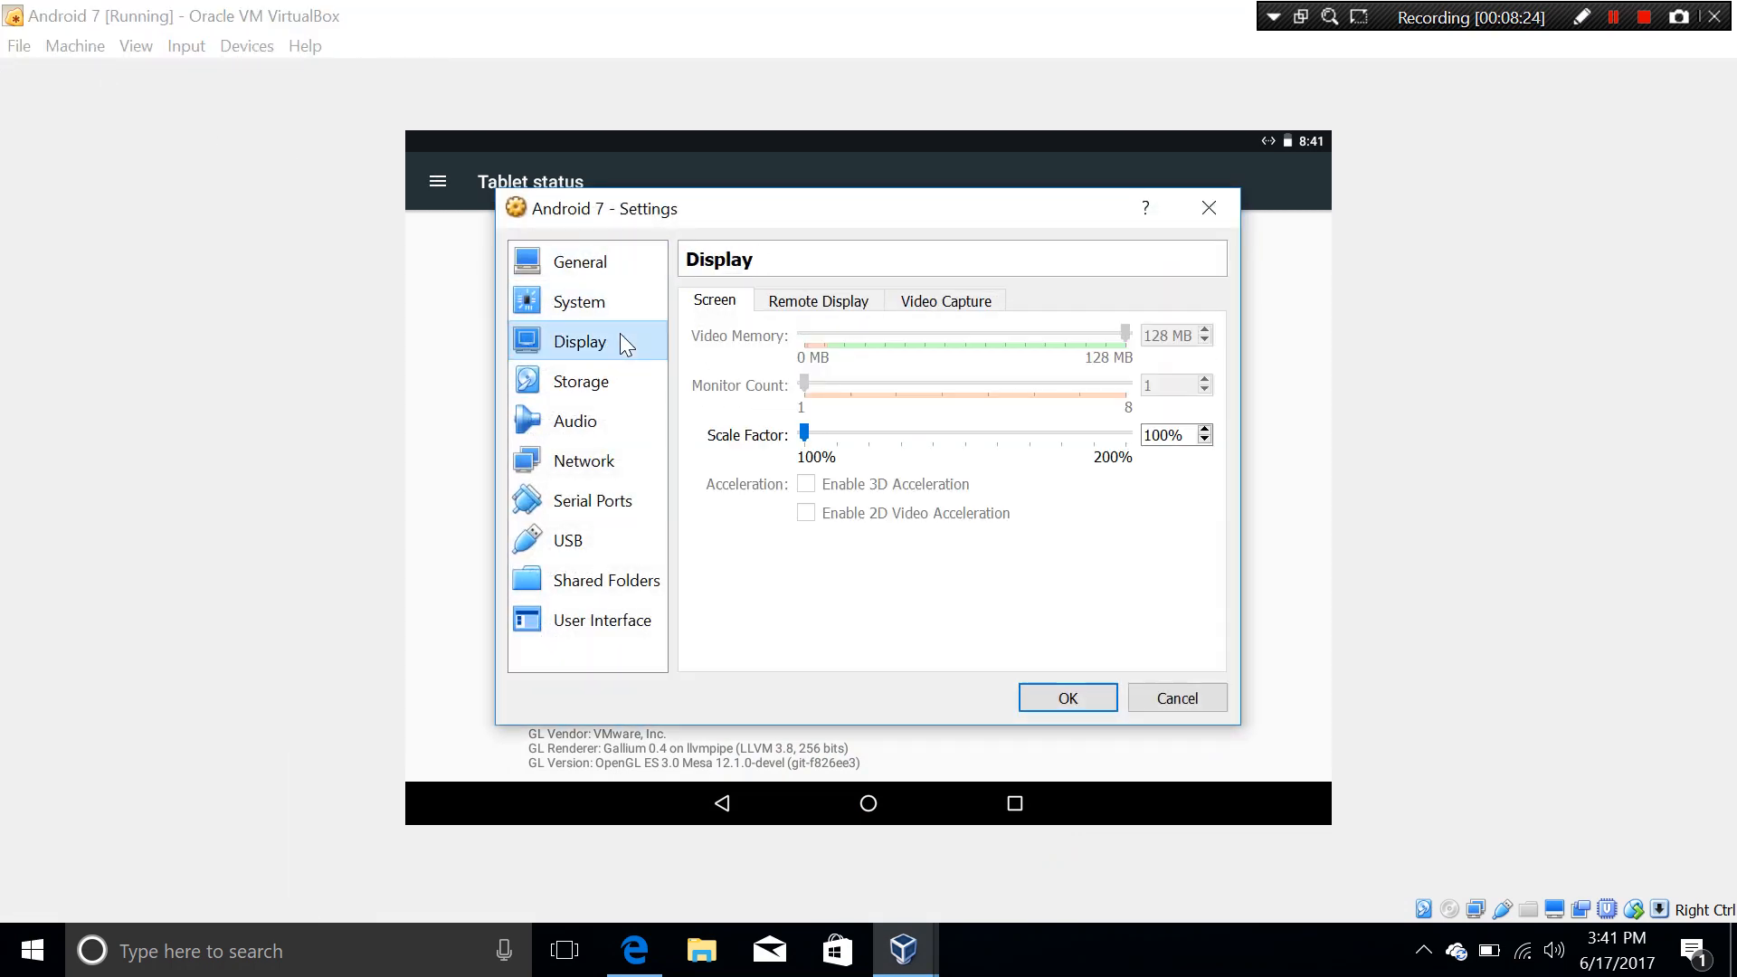
{"action": "left_click", "coordinate": [961, 302]}
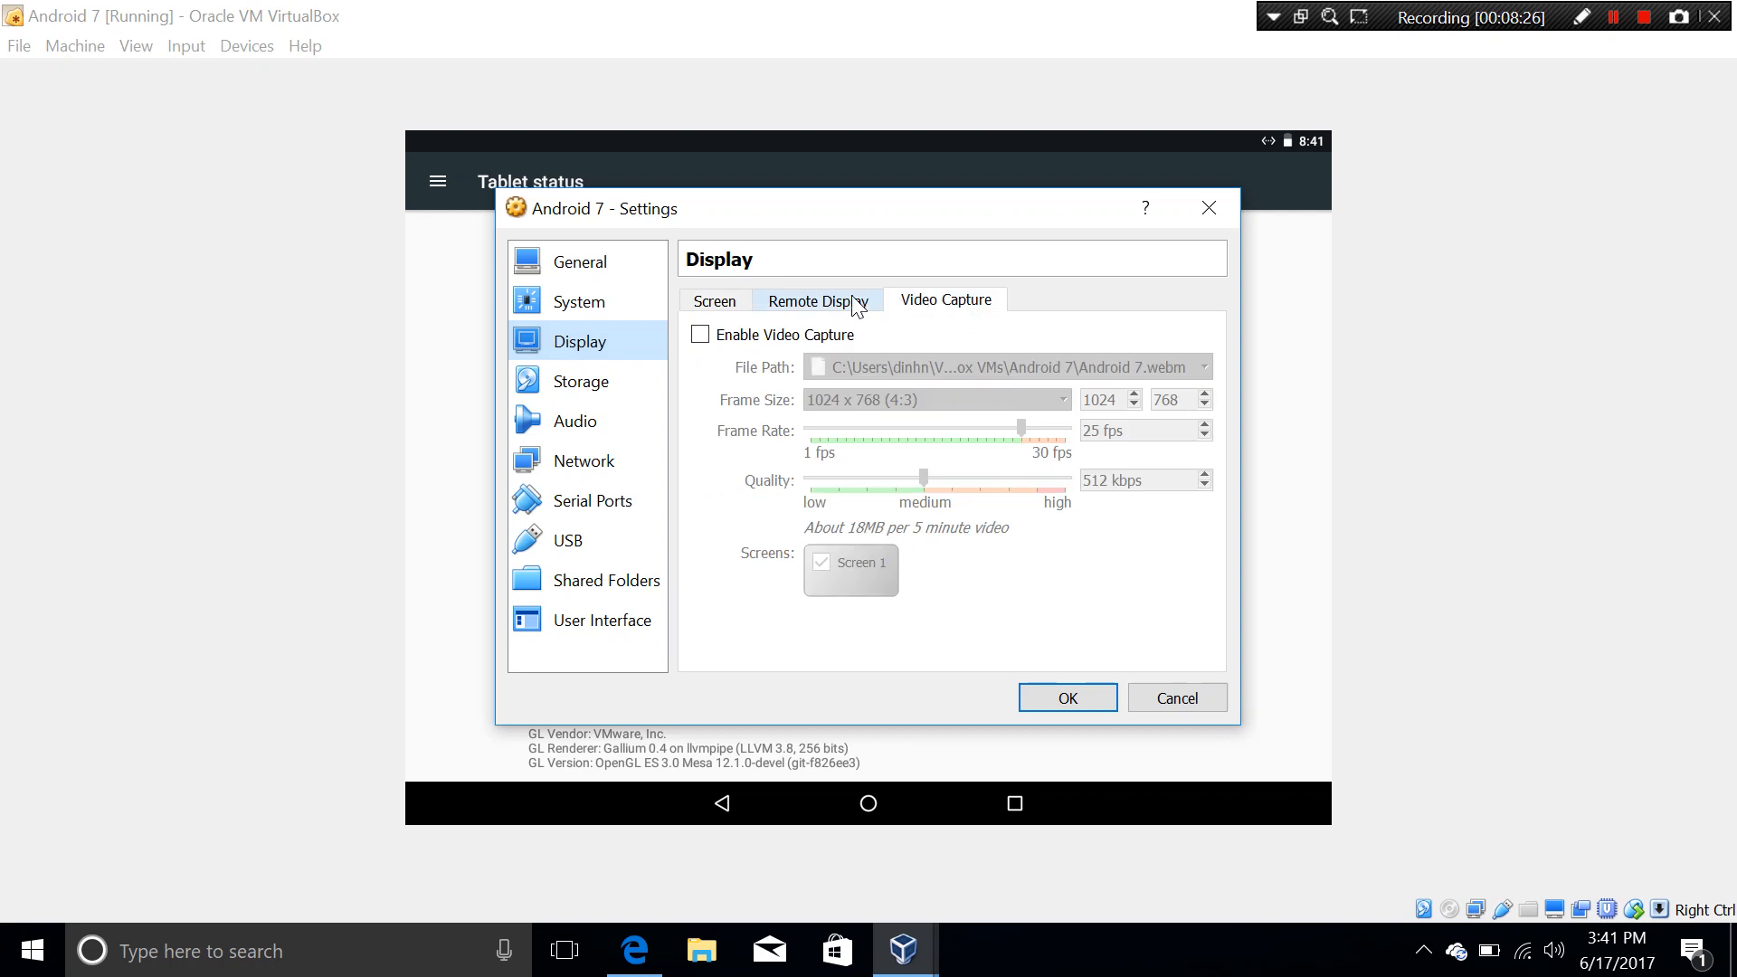
{"action": "left_click", "coordinate": [828, 303]}
{"action": "left_click", "coordinate": [747, 304]}
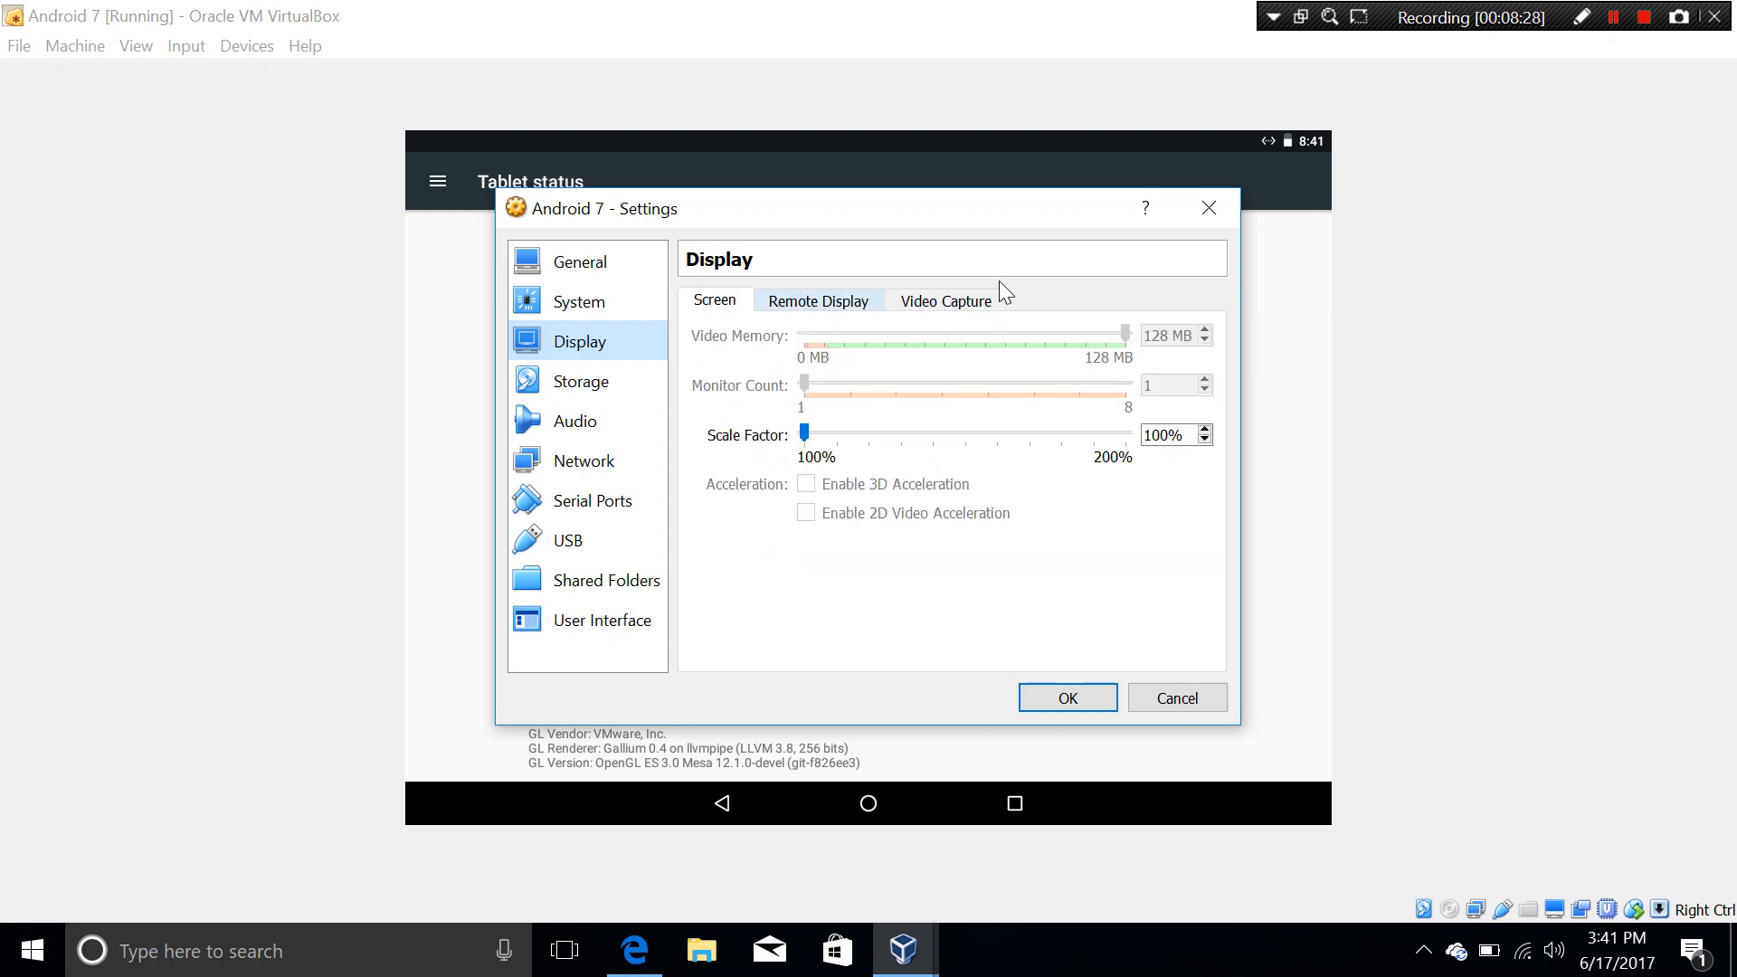
{"action": "left_click", "coordinate": [1210, 215]}
Step: Close the Android 7 VM window, choosing Power off the machine
{"action": "left_click", "coordinate": [17, 47]}
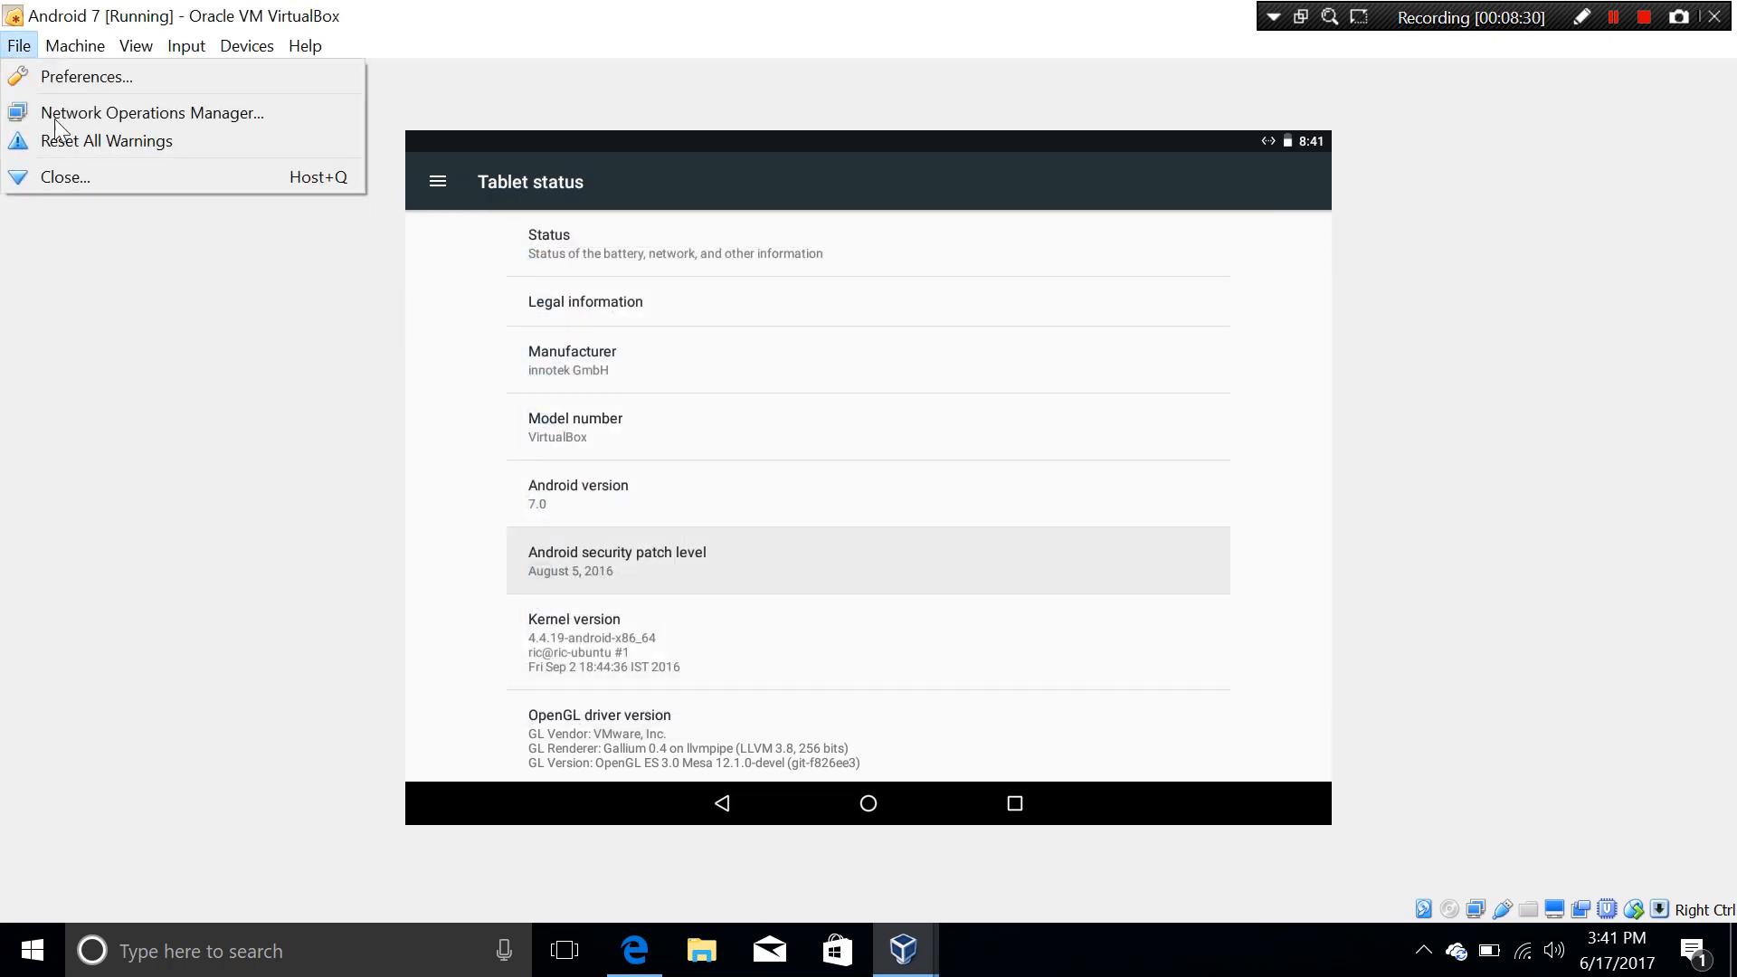
{"action": "left_click", "coordinate": [69, 172]}
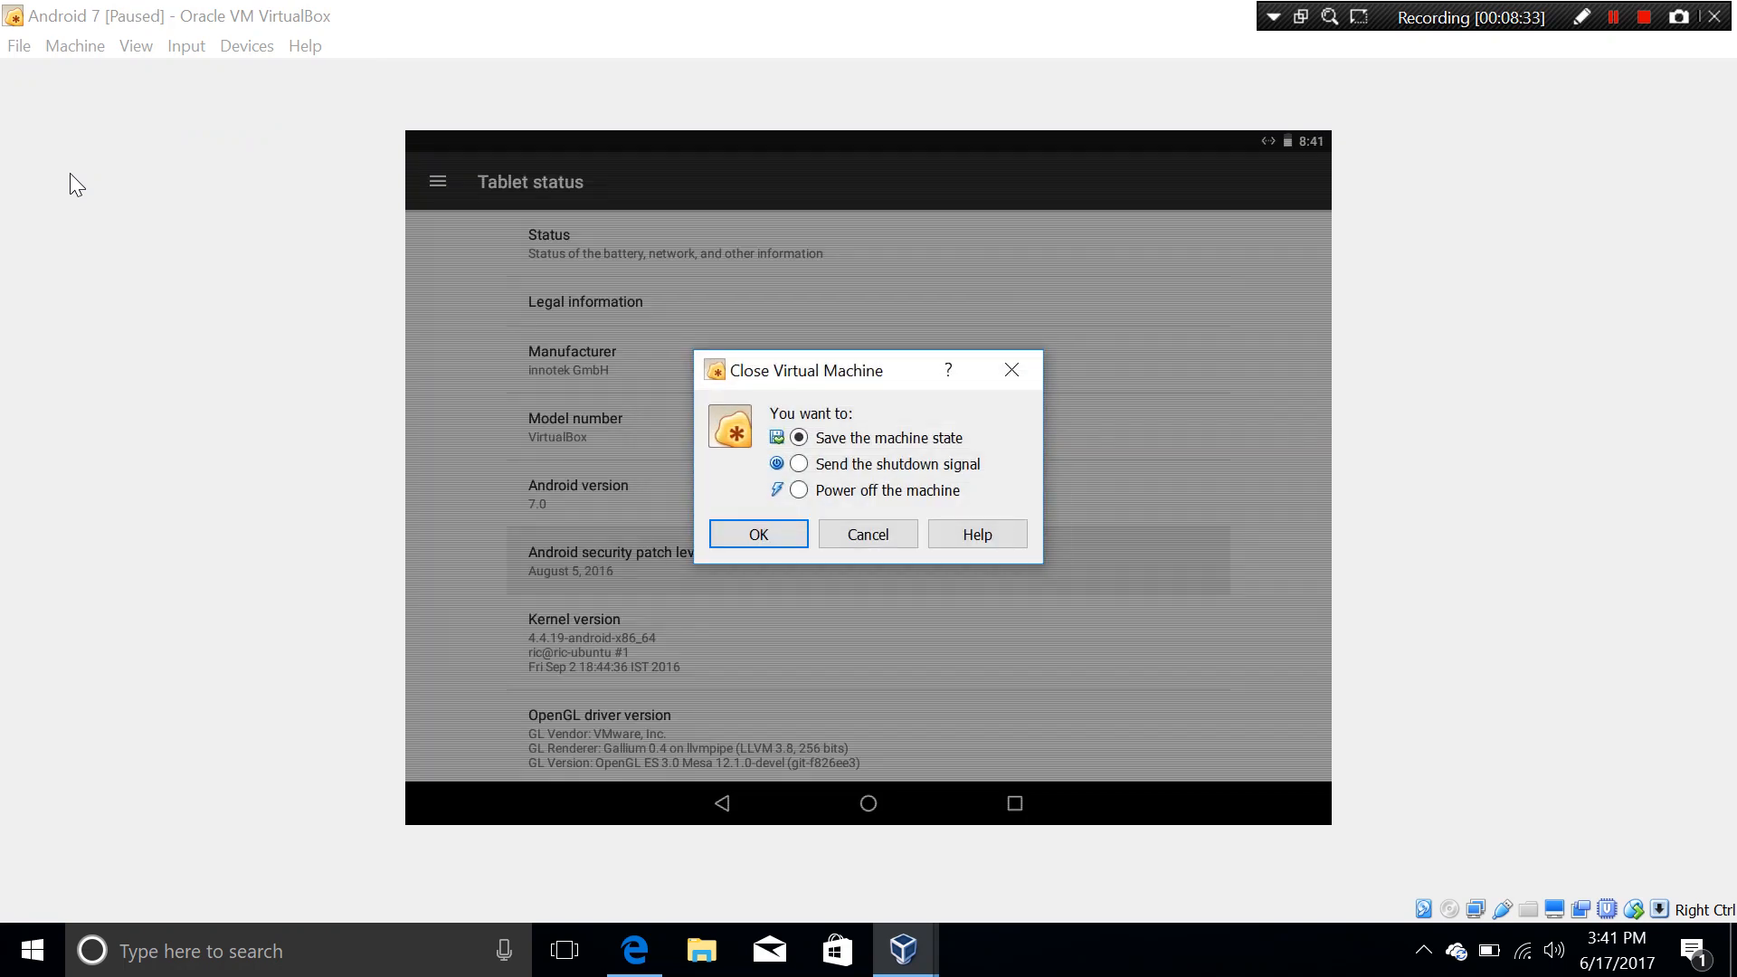
{"action": "left_click", "coordinate": [799, 490]}
{"action": "left_click", "coordinate": [786, 534]}
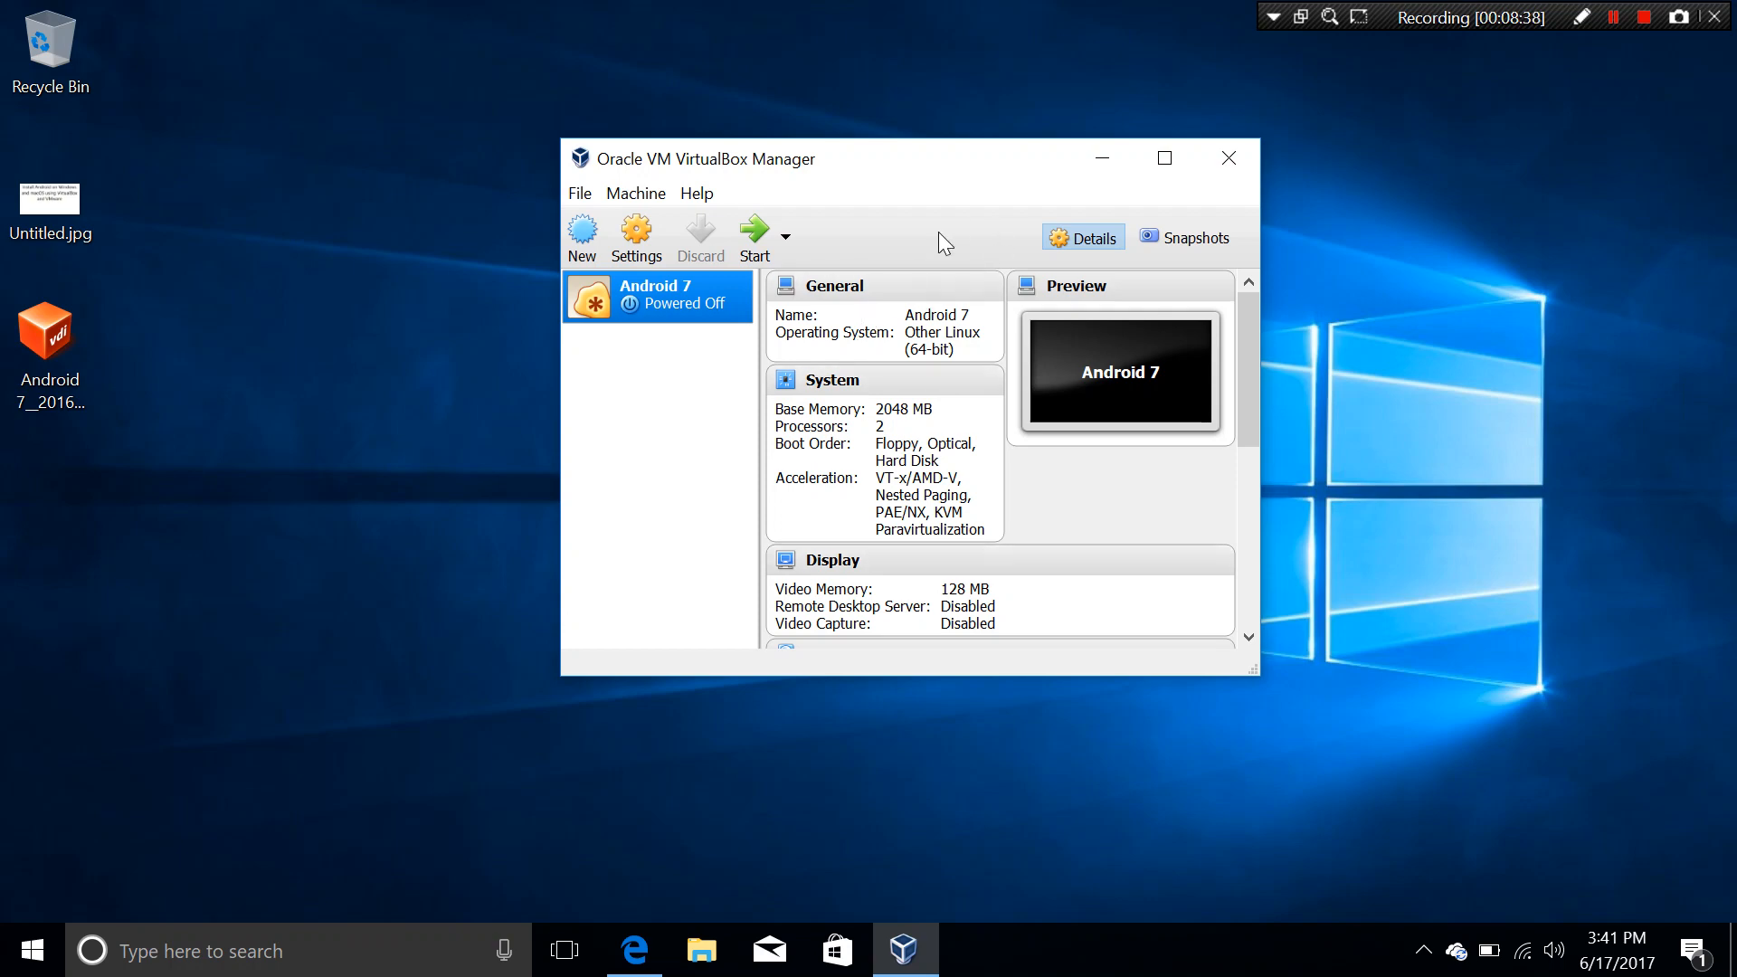
Step: Read the osboxes tip about enabling 3D graphics, then close Edge
{"action": "left_click", "coordinate": [636, 950]}
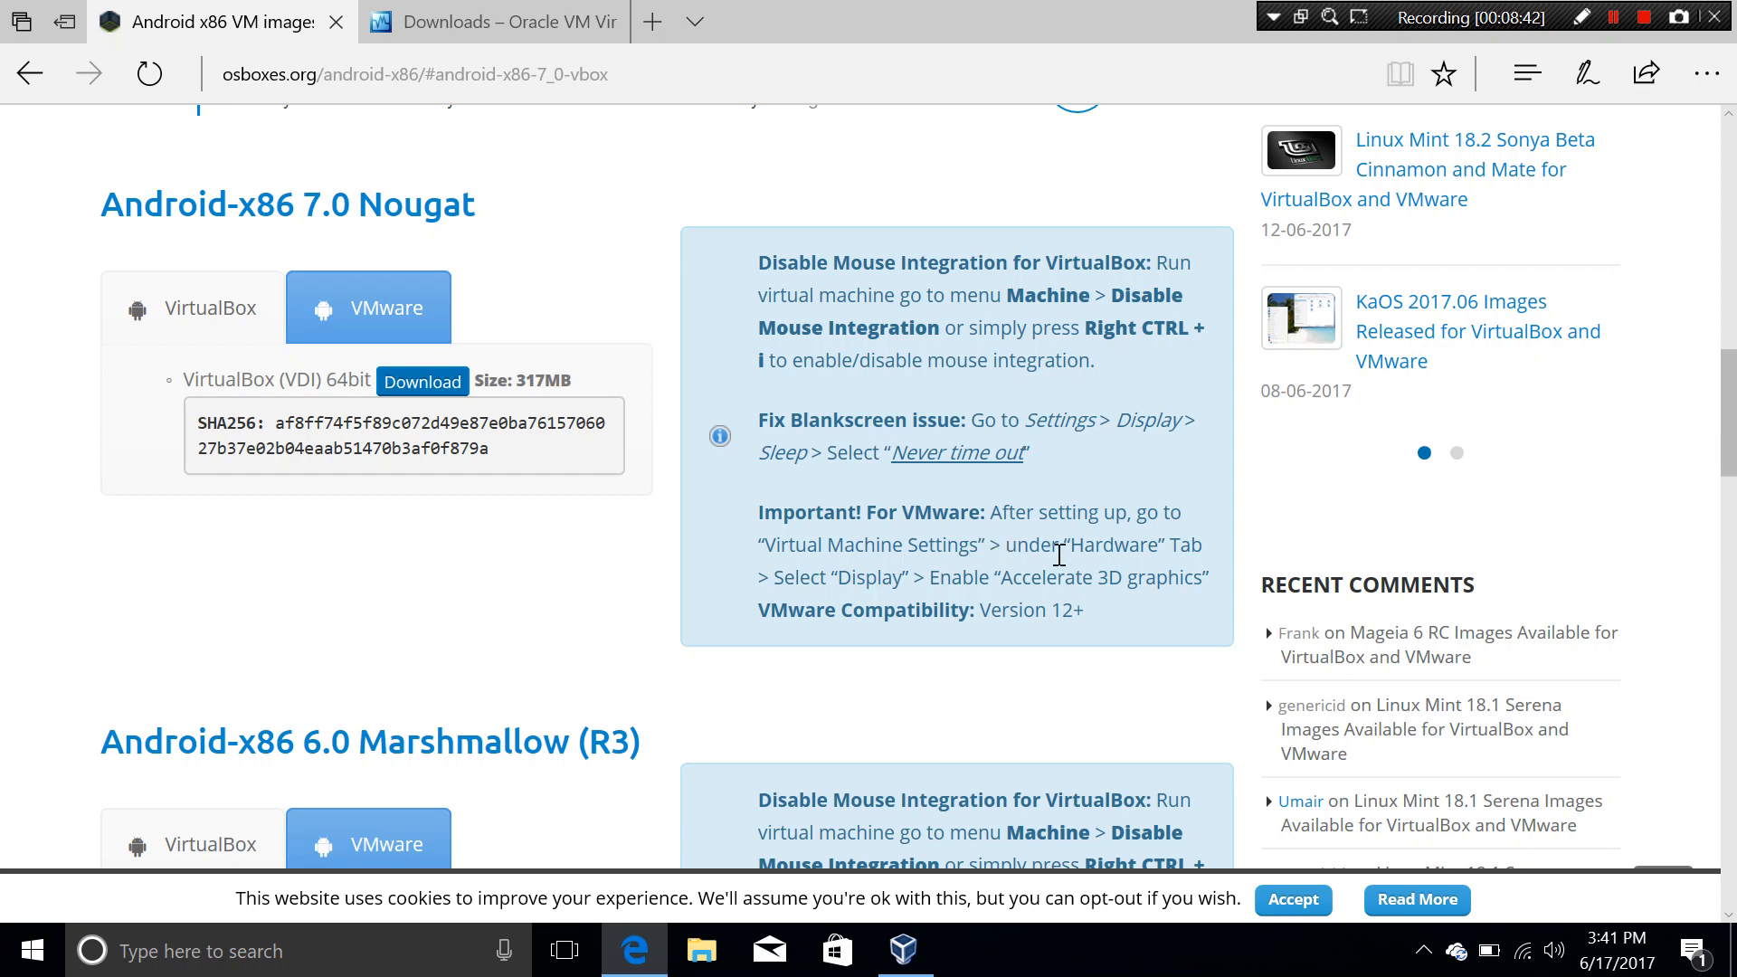
{"action": "left_click_drag", "start_coordinate": [1001, 572], "coordinate": [1176, 604]}
{"action": "left_click", "coordinate": [950, 611]}
{"action": "left_click", "coordinate": [1701, 13]}
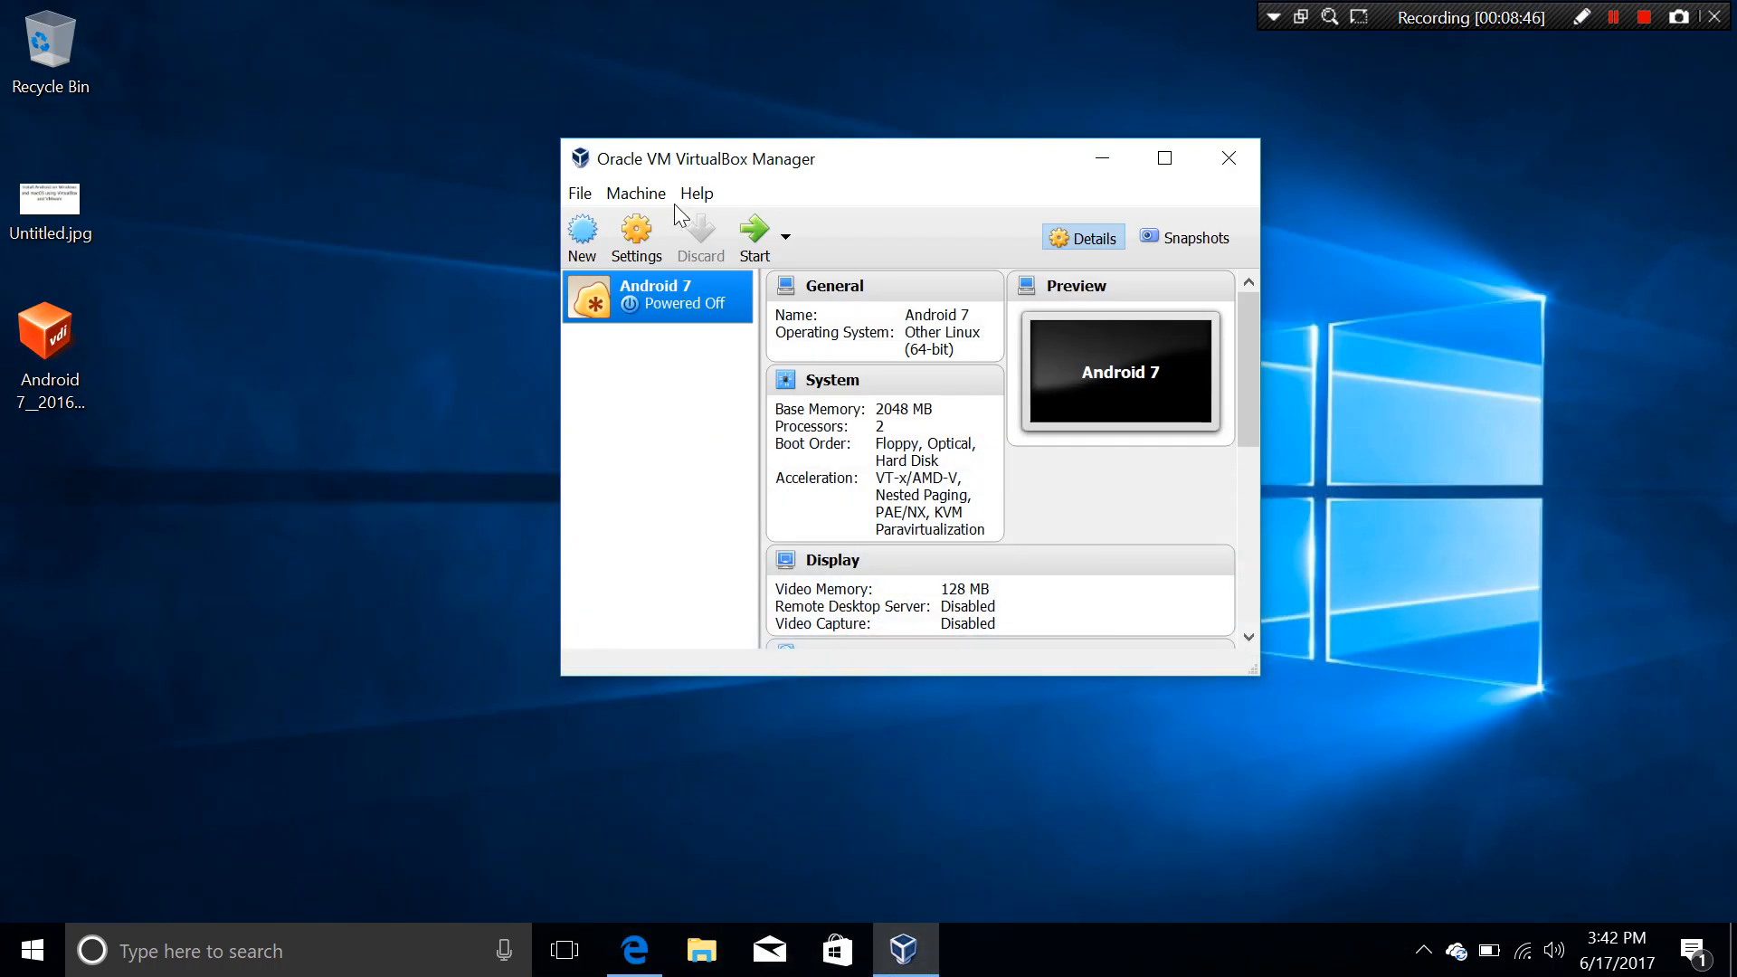
Step: Enable 3D Acceleration in the Android 7 machine's Display settings and save with OK
{"action": "left_click", "coordinate": [643, 235]}
{"action": "left_click", "coordinate": [648, 287]}
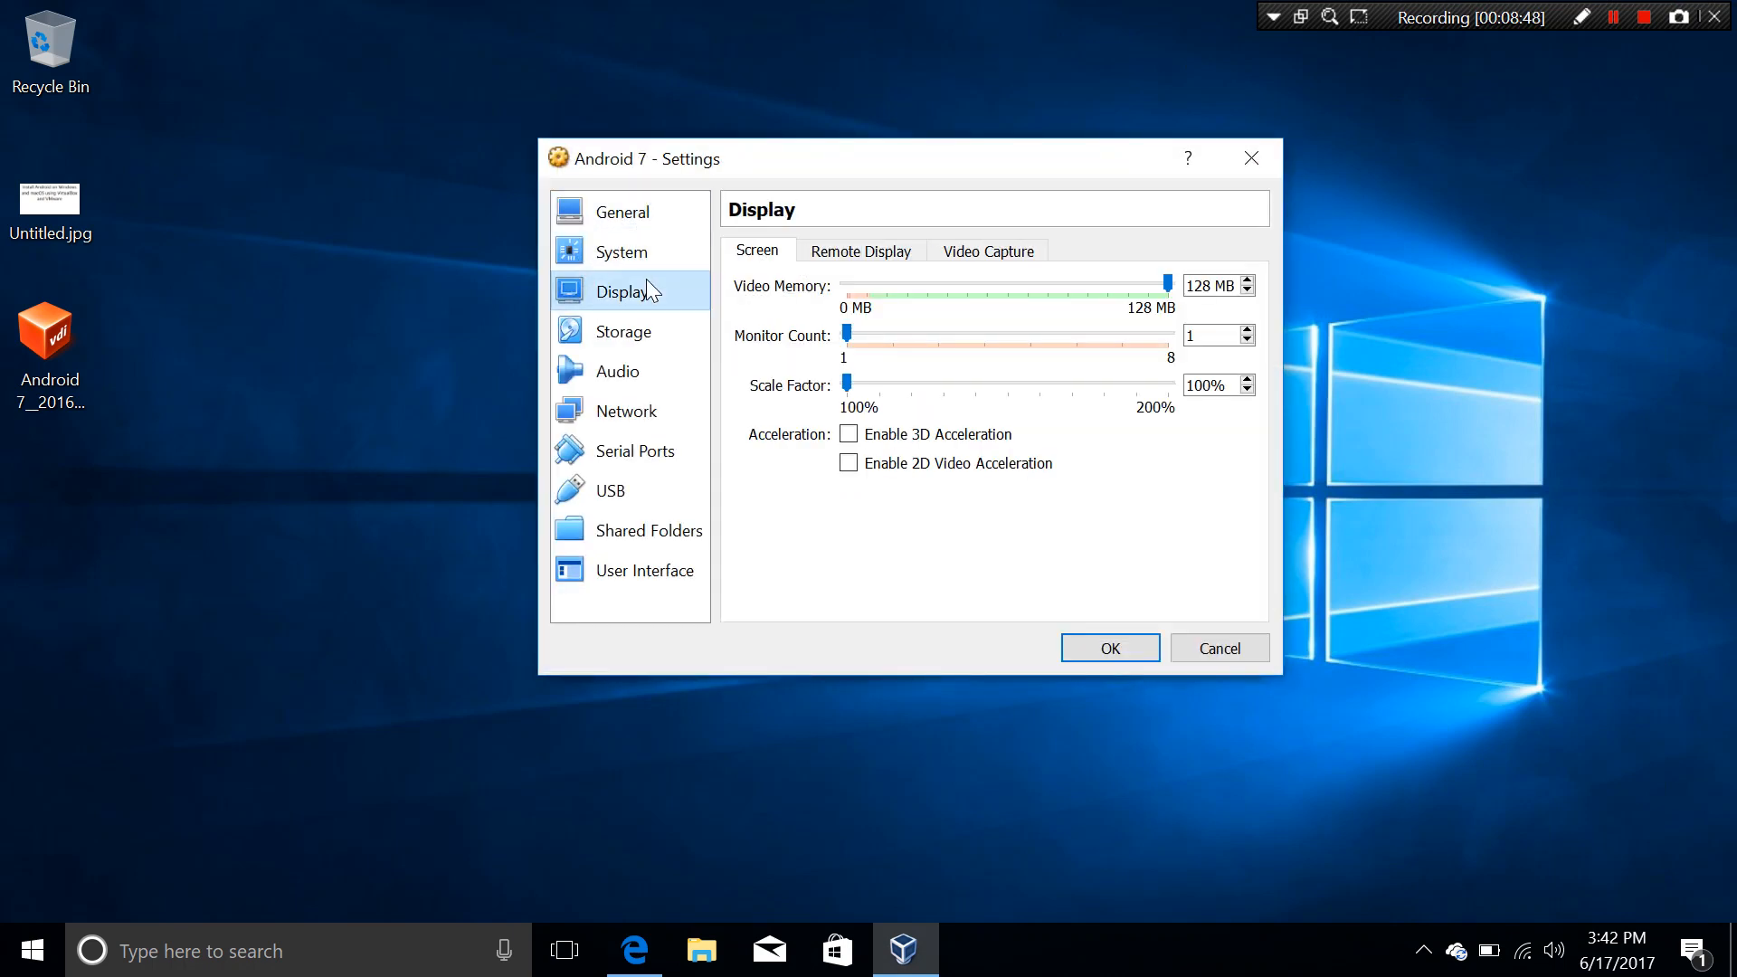
{"action": "left_click", "coordinate": [849, 437]}
{"action": "left_click", "coordinate": [847, 439]}
{"action": "left_click", "coordinate": [849, 436]}
{"action": "left_click", "coordinate": [1090, 652]}
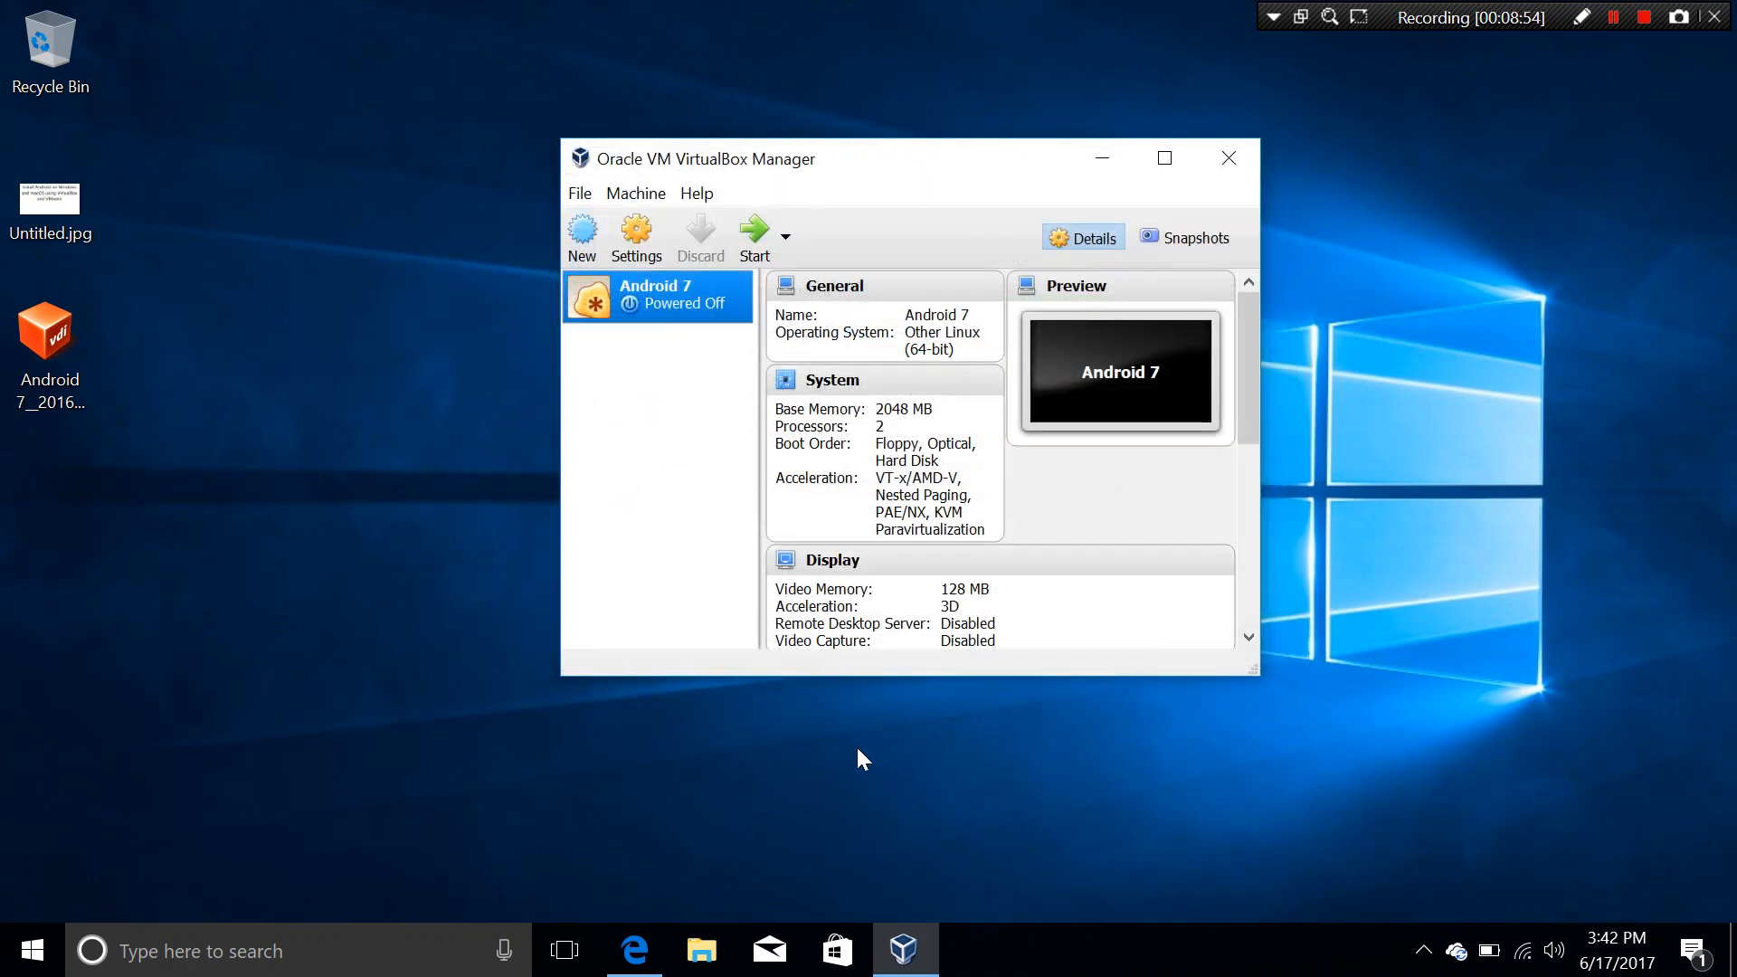
{"action": "left_click", "coordinate": [635, 949]}
Step: Minimize the VirtualBox Manager window, leaving Android 7 powered off
{"action": "left_click", "coordinate": [1100, 160]}
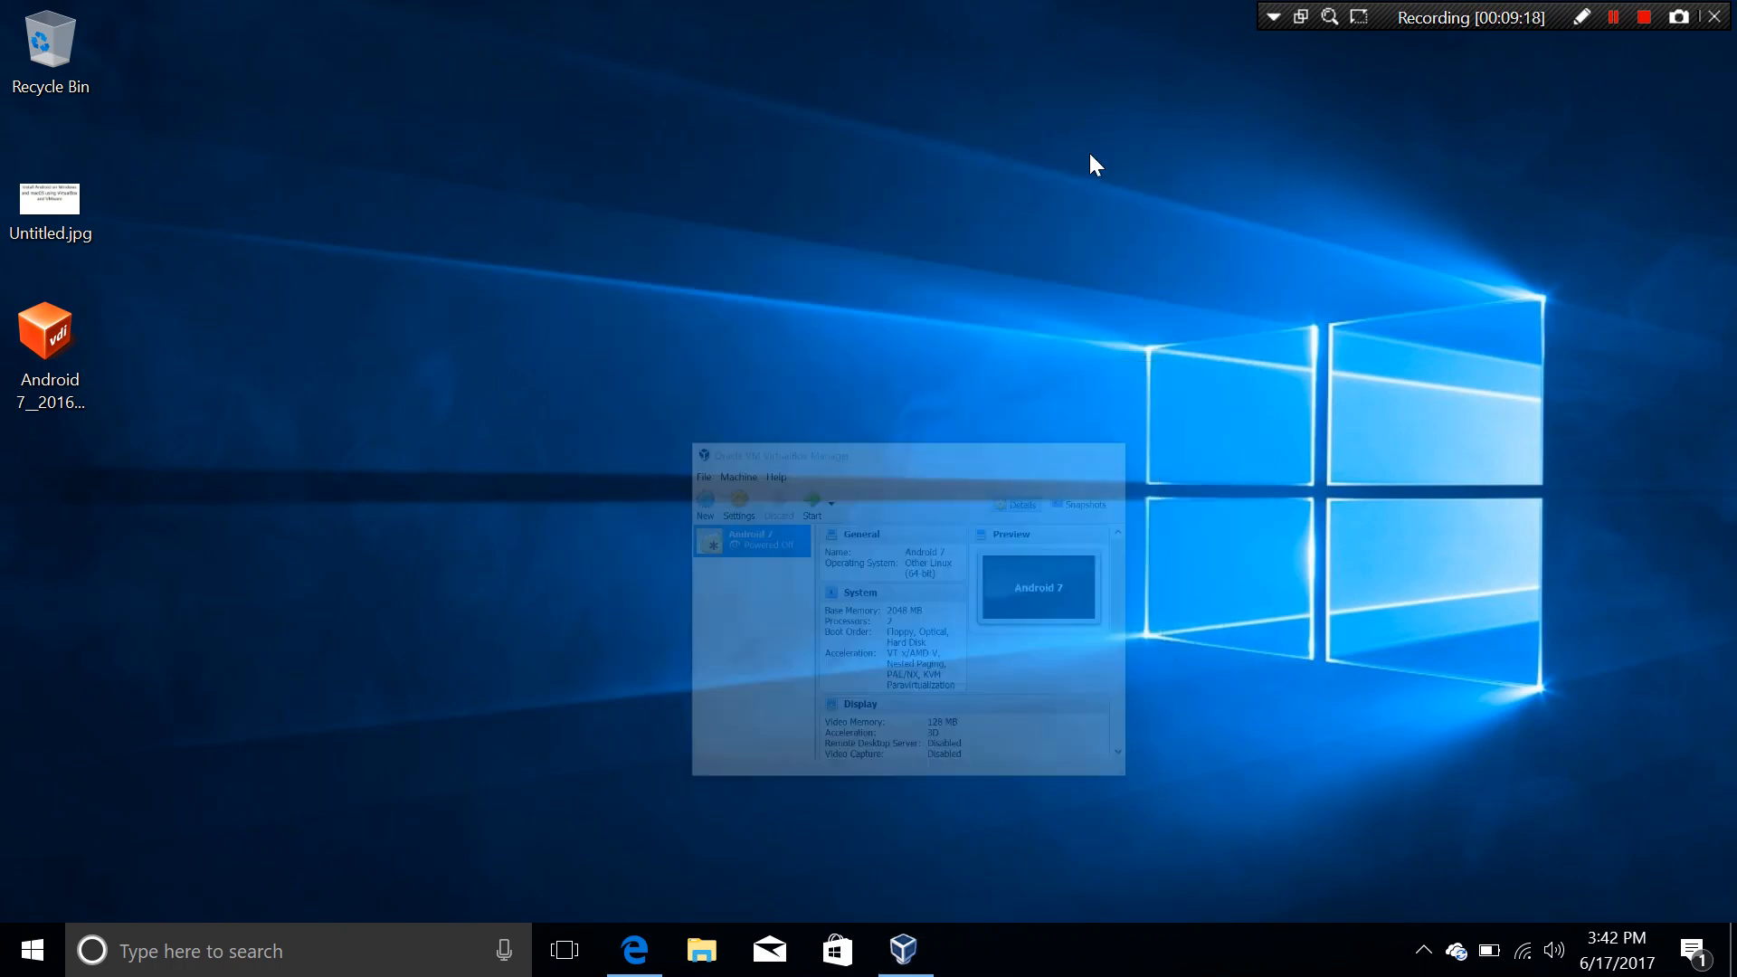